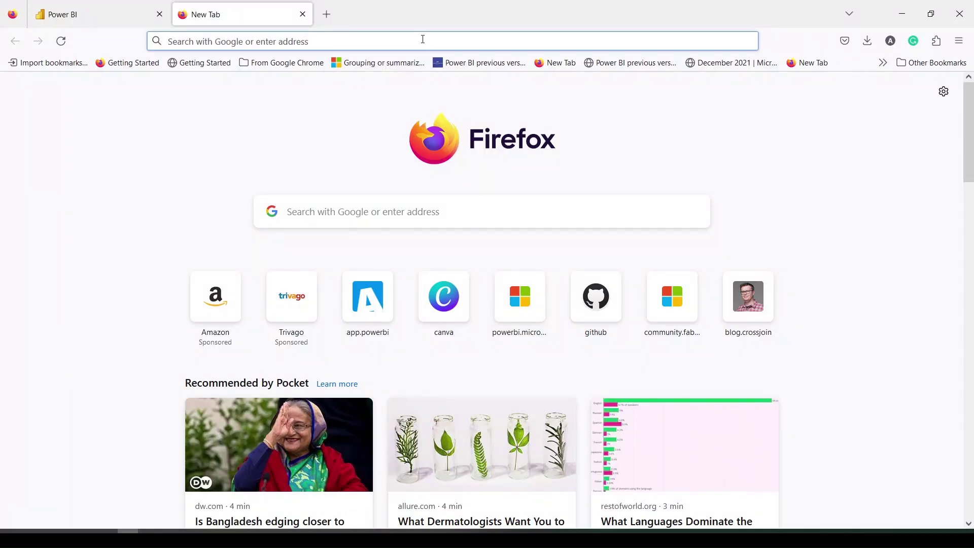
# Step: Search the web for "power bi on-premises data gateway"
pyautogui.click(424, 39)
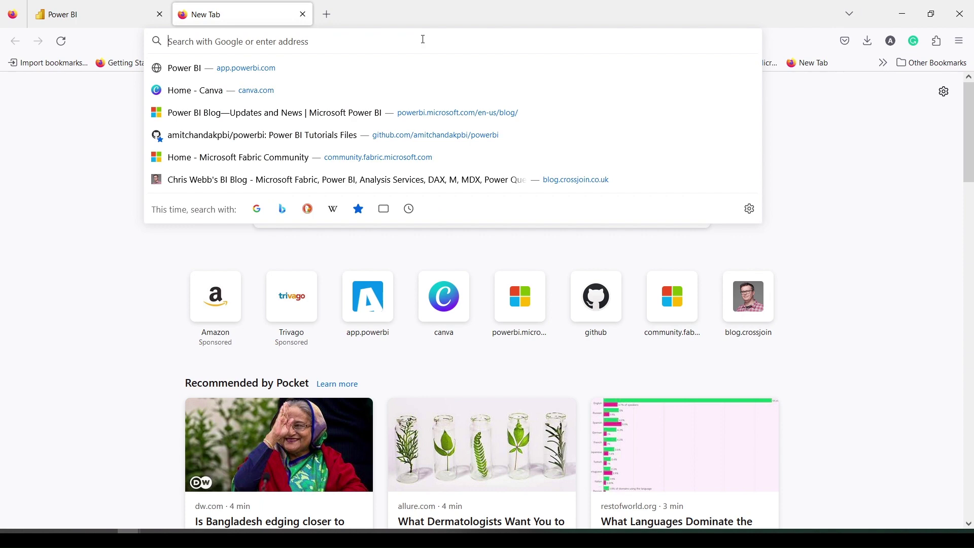
pyautogui.write('power bi on')
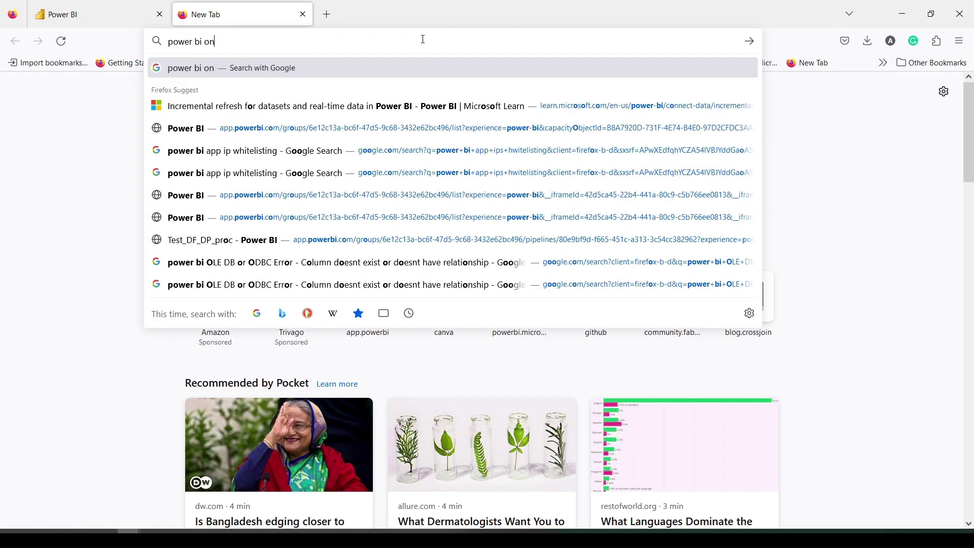
pyautogui.write('-pre')
pyautogui.press('Down')
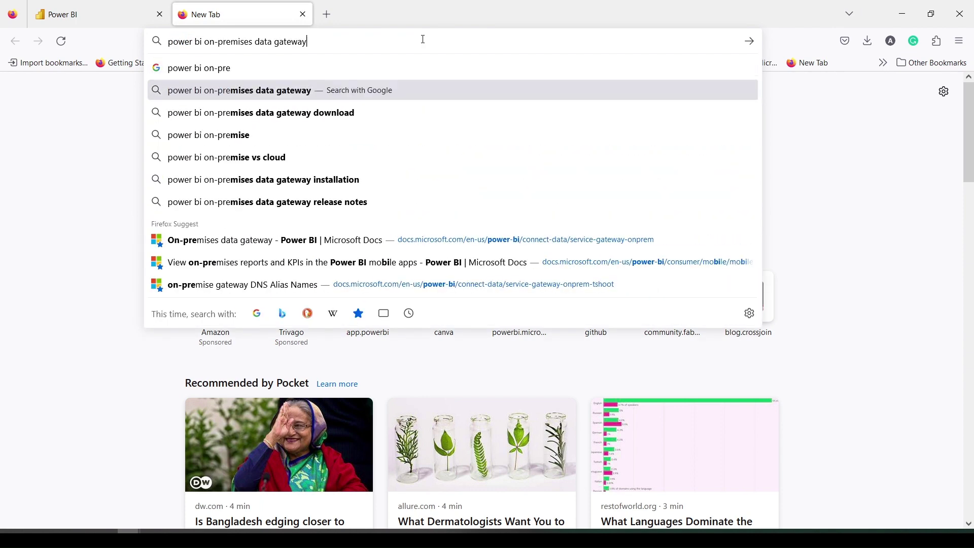
pyautogui.press('Return')
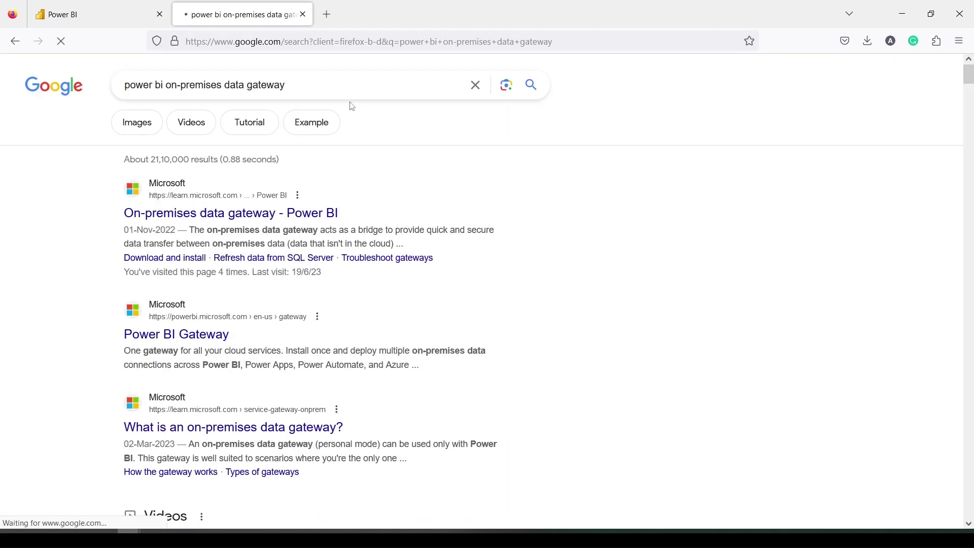
# Step: Search for "power bi on premise gateway download" and open Microsoft's official On-premises data gateway download page
pyautogui.click(366, 87)
pyautogui.press('Down')
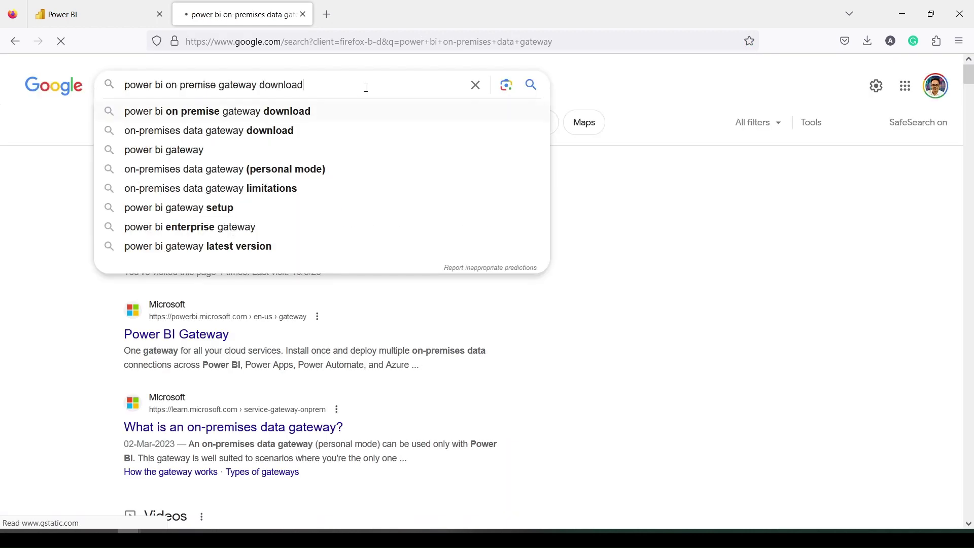
pyautogui.press('Return')
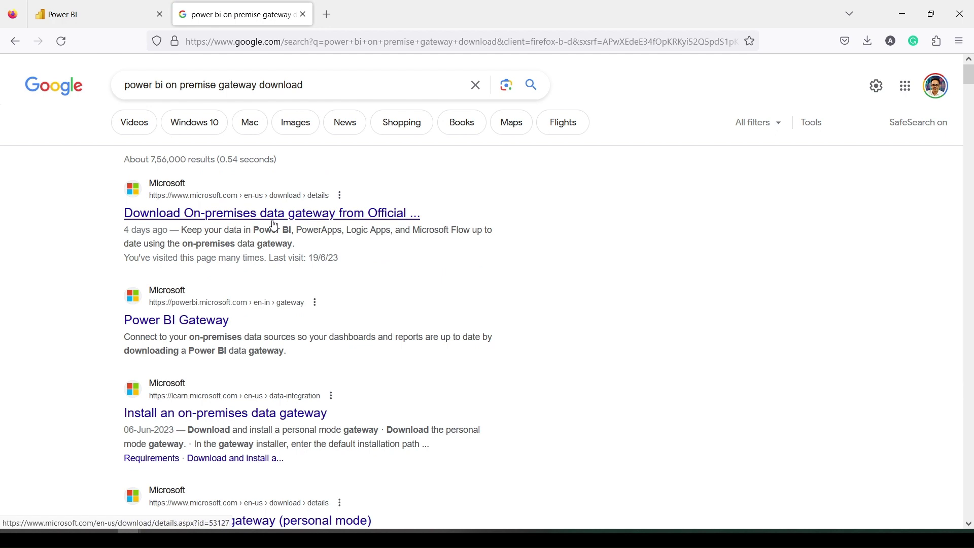
pyautogui.click(298, 219)
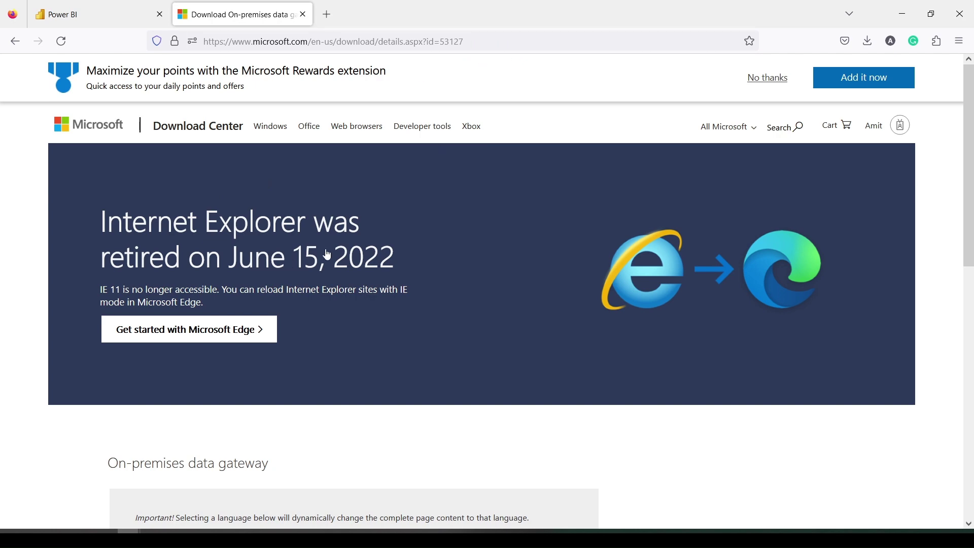
# Step: Expand the Details section of the On-premises data gateway download and review its version and file information
pyautogui.scroll(-8, 304, 264)
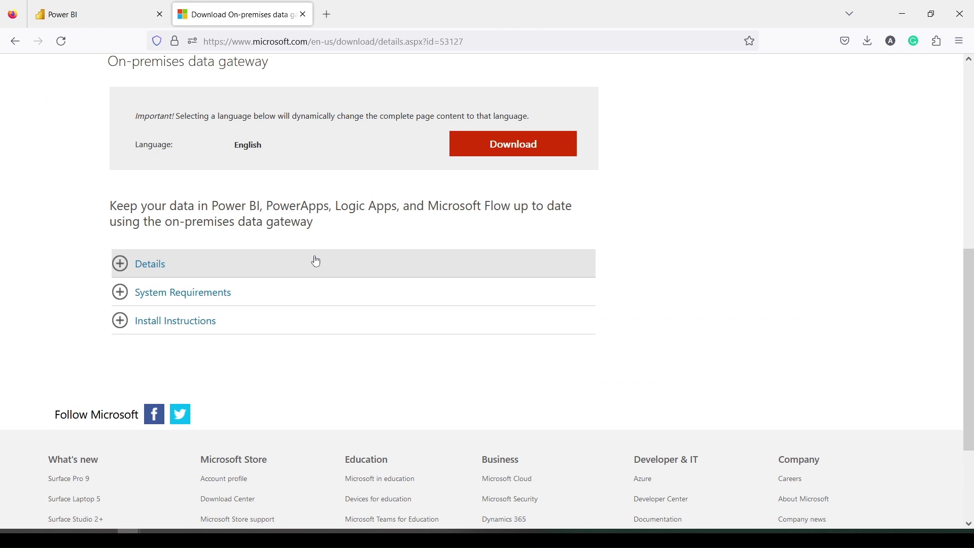
pyautogui.click(119, 271)
pyautogui.scroll(-2, 345, 252)
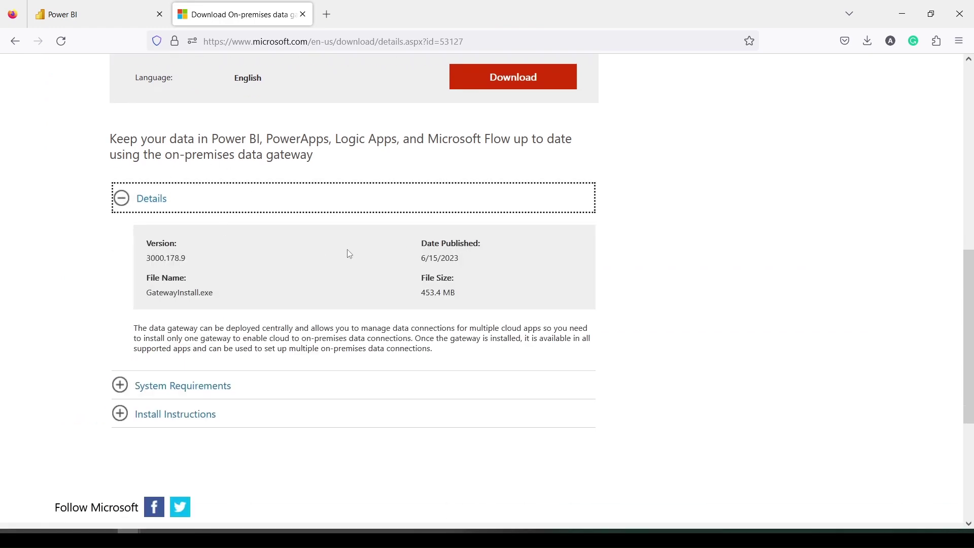
pyautogui.scroll(-2, 455, 253)
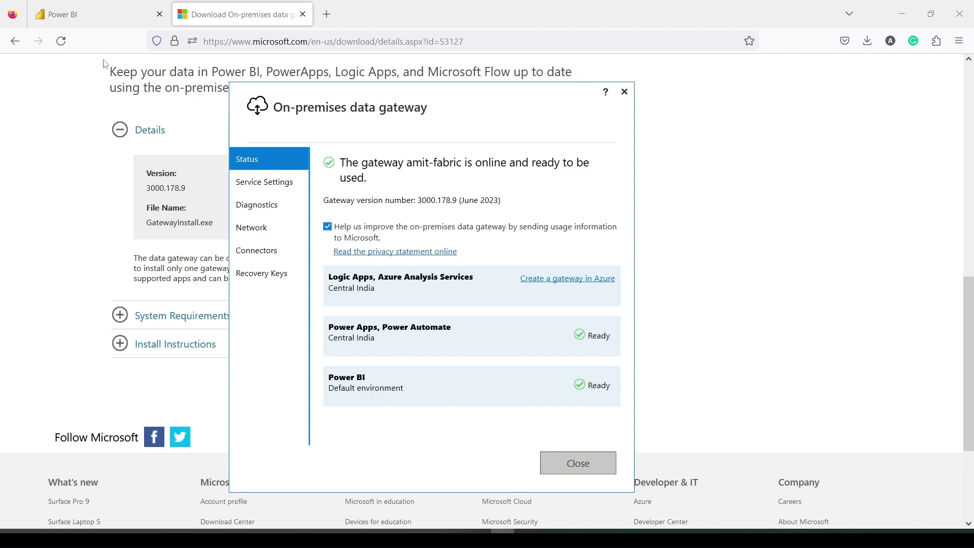
# Step: Switch to Power BI in the browser and open its Home page
pyautogui.click(104, 20)
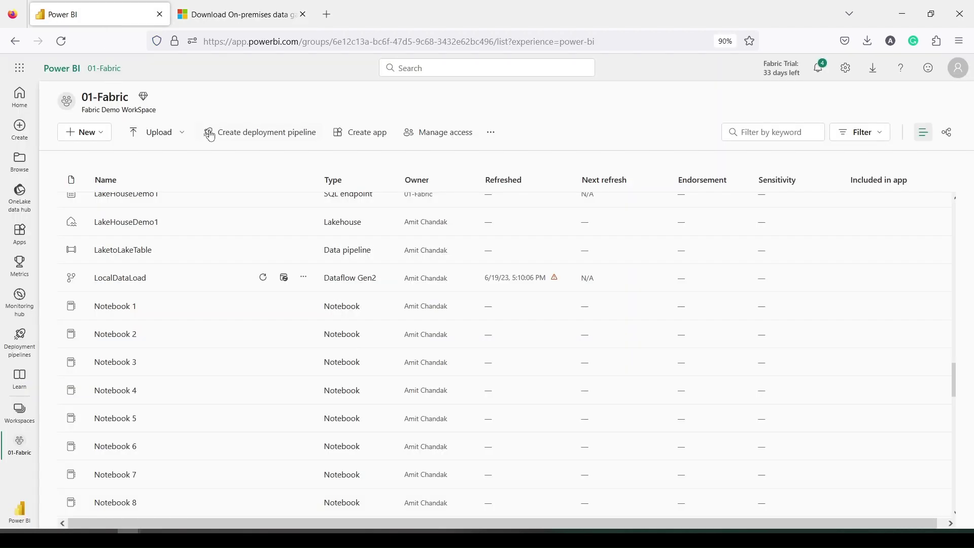
pyautogui.click(21, 99)
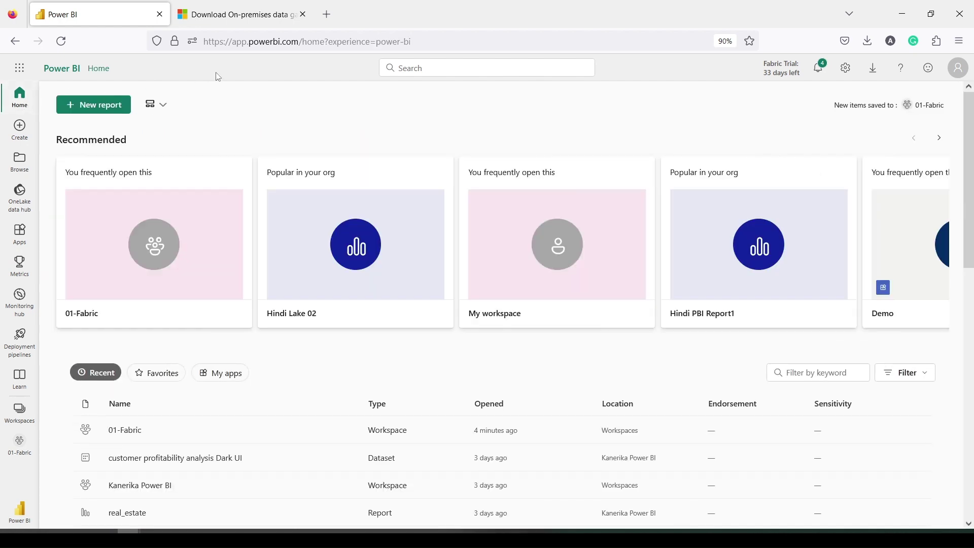
pyautogui.moveTo(180, 36); pyautogui.dragTo(449, 48)
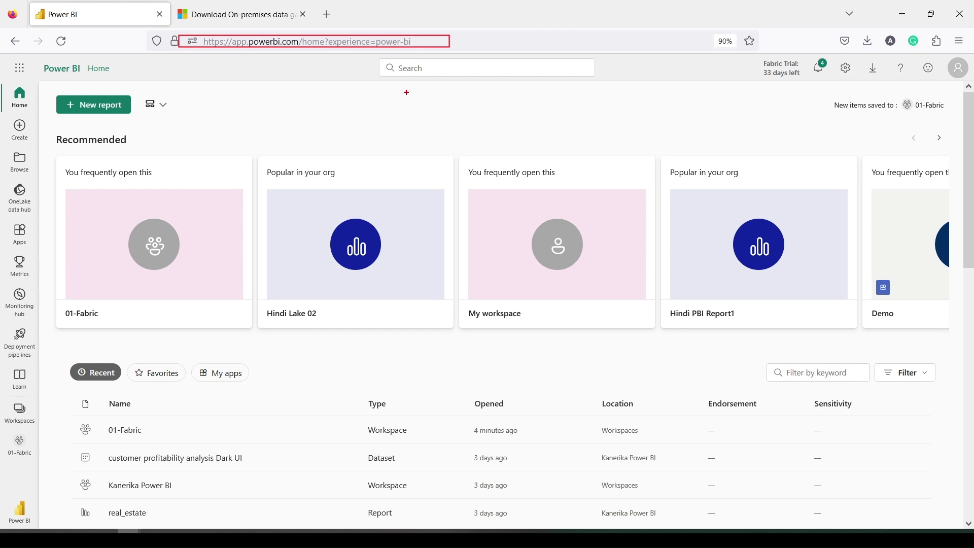
pyautogui.press('Escape')
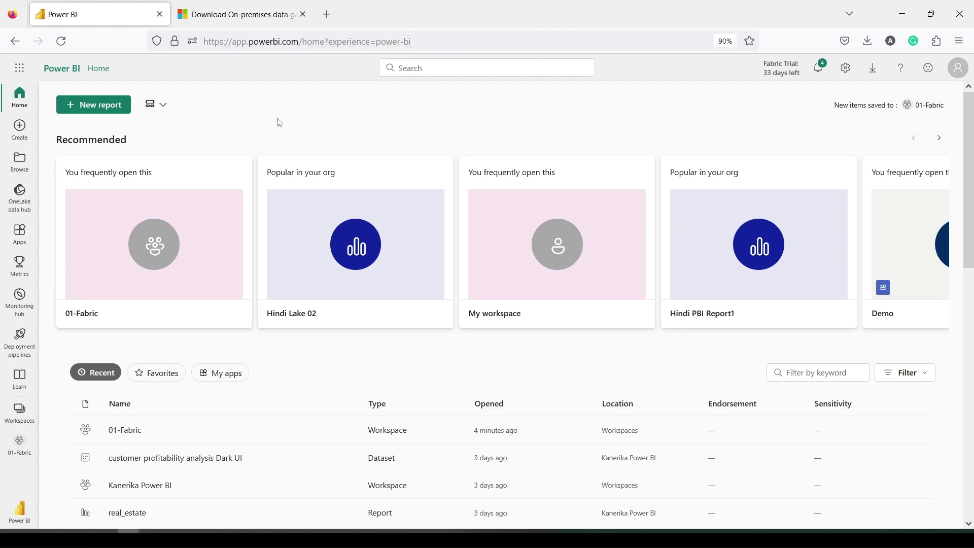
pyautogui.scroll(-3, 279, 122)
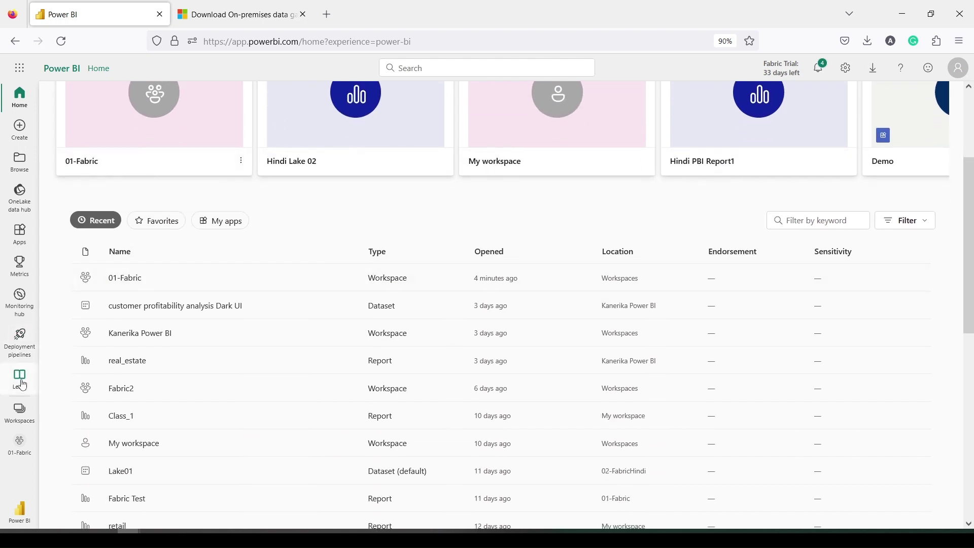
# Step: Open the Lake03 lakehouse in the 01-Fabric workspace to look at its tables
pyautogui.click(24, 407)
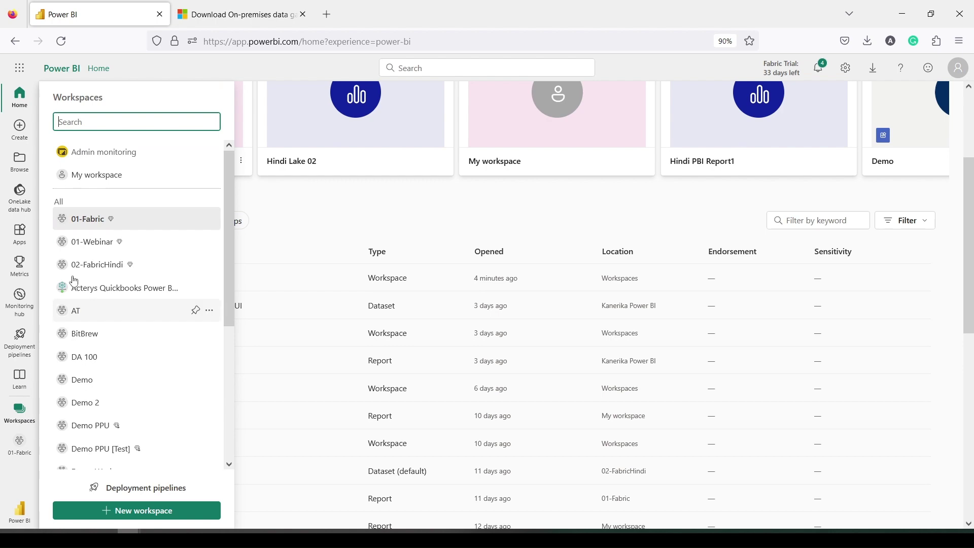
pyautogui.click(86, 220)
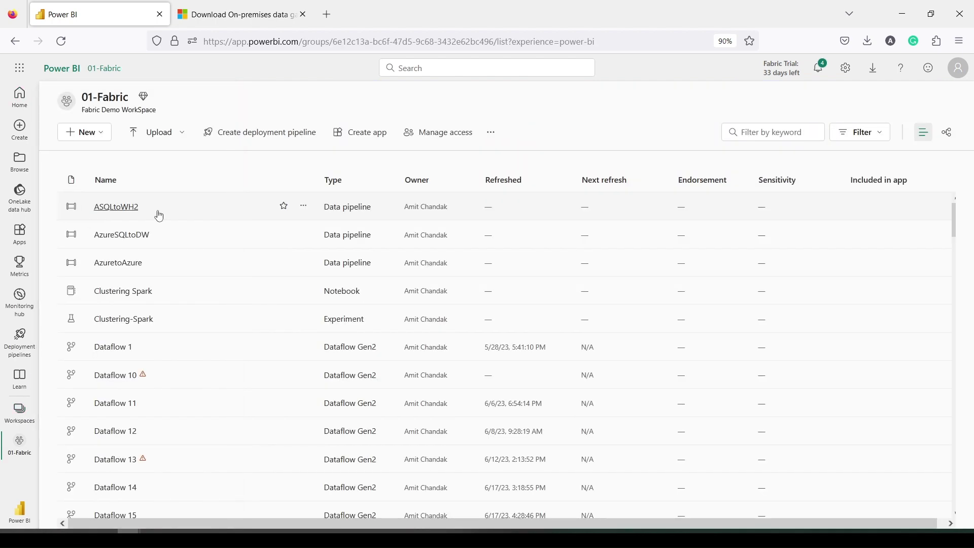
pyautogui.scroll(-15, 156, 214)
pyautogui.scroll(-10, 193, 254)
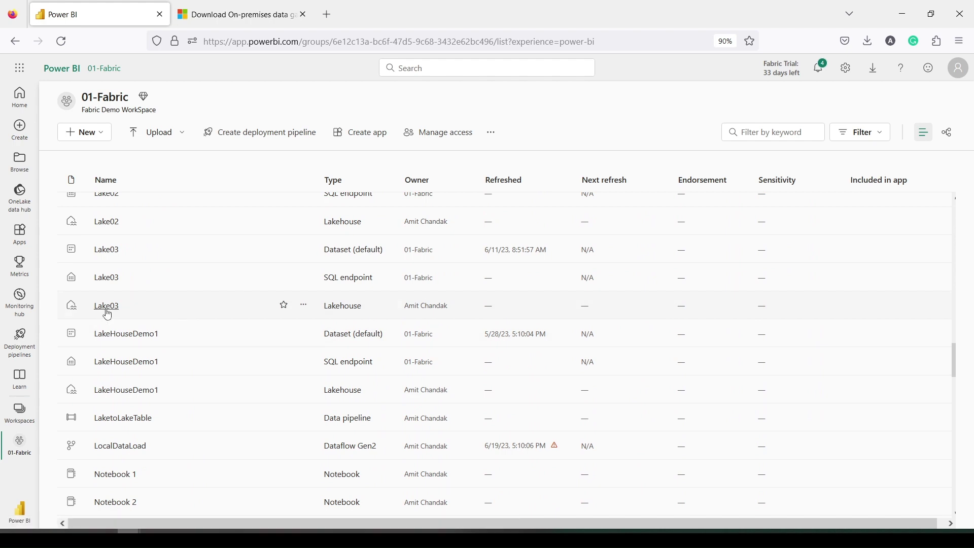
pyautogui.click(109, 309)
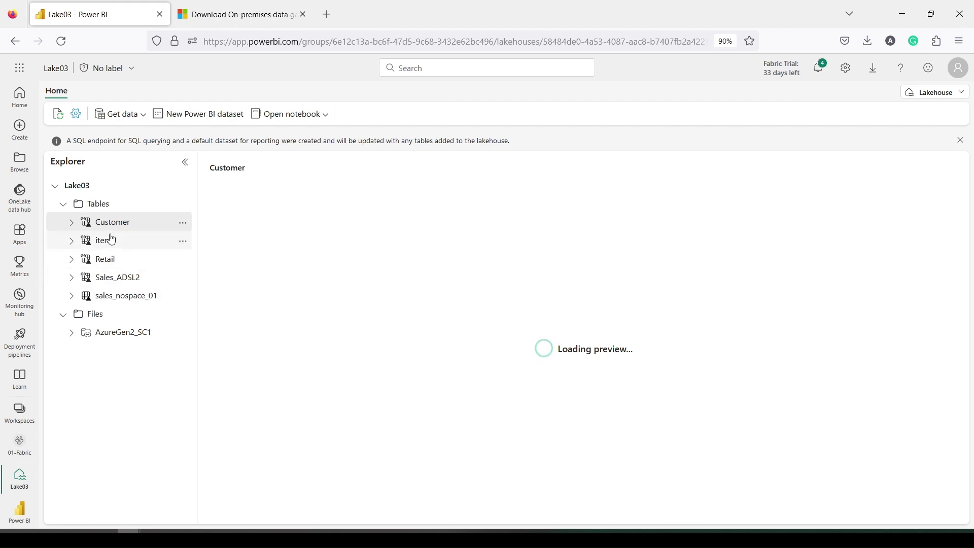
# Step: Return to the 01-Fabric workspace and create a new Dataflow Gen2 (Preview) from the full list of Data Factory item types
pyautogui.click(26, 412)
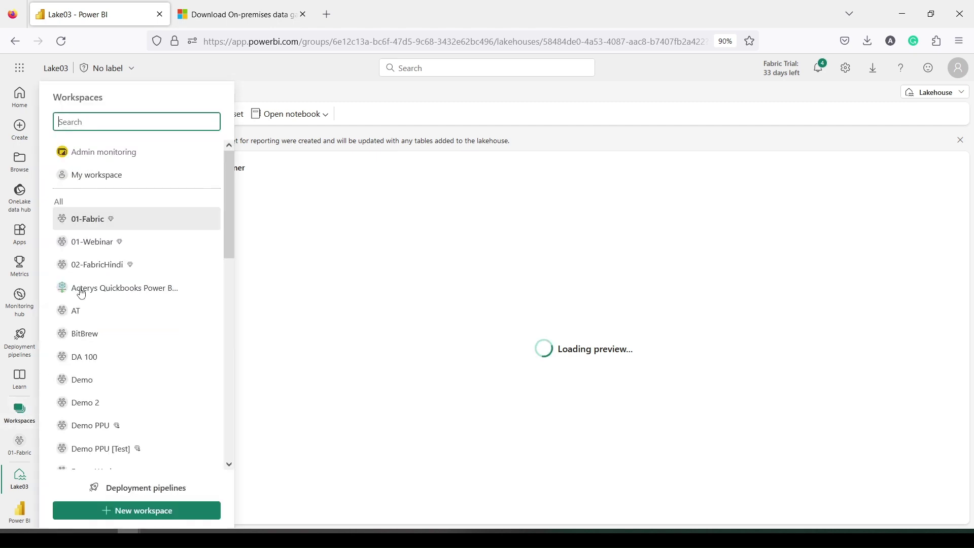
pyautogui.click(91, 223)
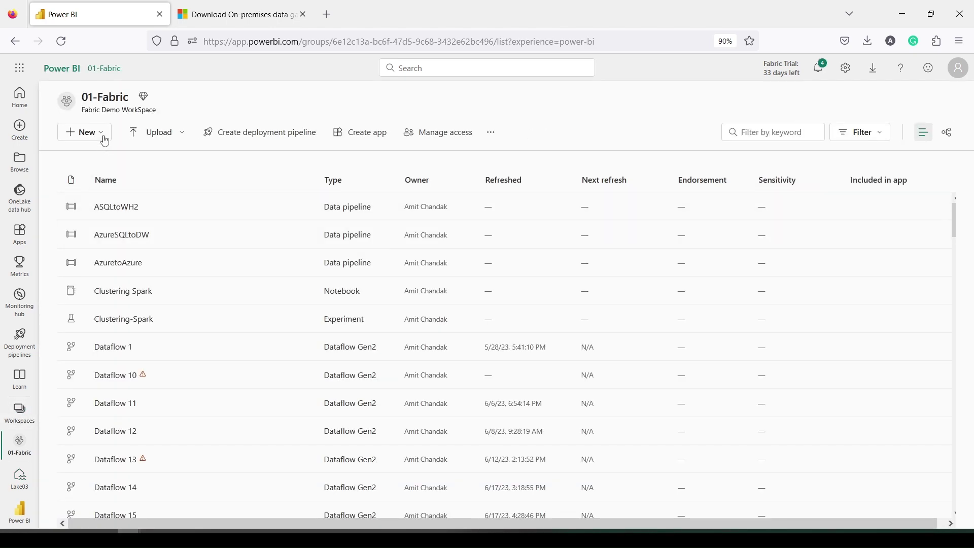
pyautogui.click(105, 138)
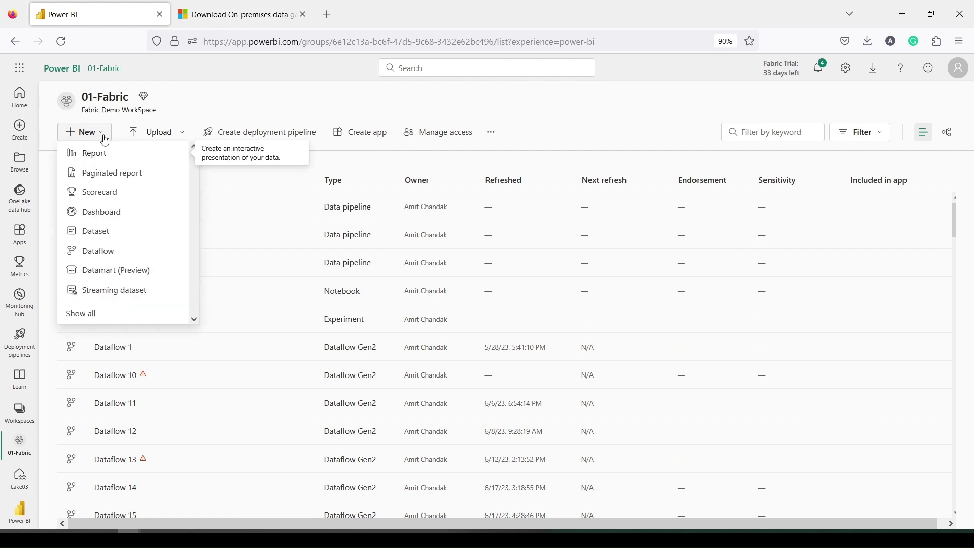
pyautogui.moveTo(61, 303); pyautogui.dragTo(186, 323)
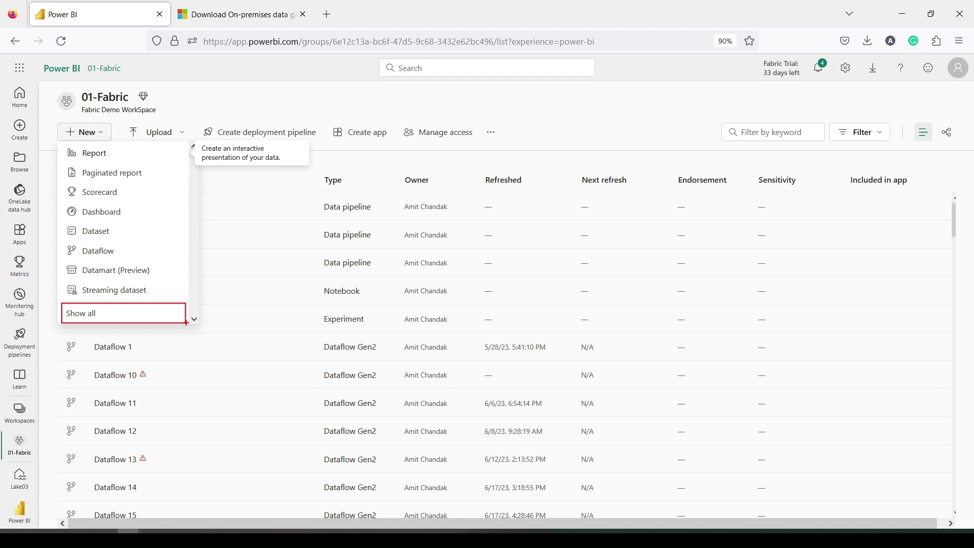
pyautogui.click(91, 314)
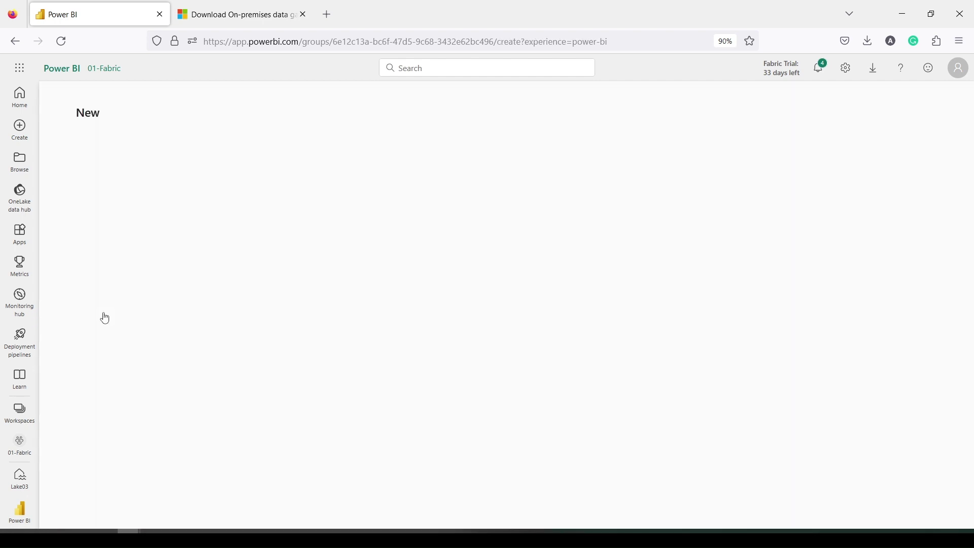
pyautogui.scroll(-3, 121, 279)
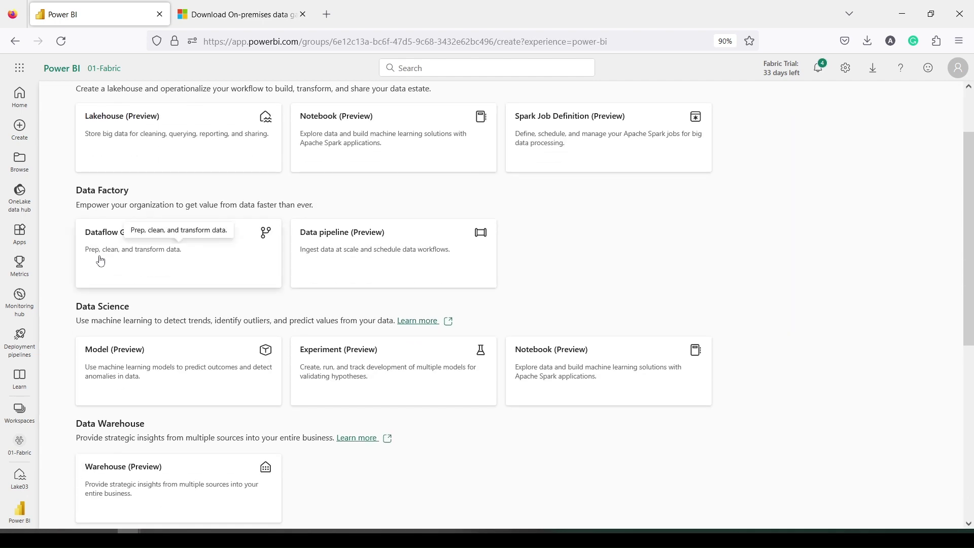
pyautogui.hotkey('ctrl', '2')
pyautogui.moveTo(69, 185); pyautogui.dragTo(142, 194)
pyautogui.moveTo(76, 221)
pyautogui.mouseDown()
pyautogui.moveTo(264, 270)
pyautogui.moveTo(285, 292)
pyautogui.mouseUp()
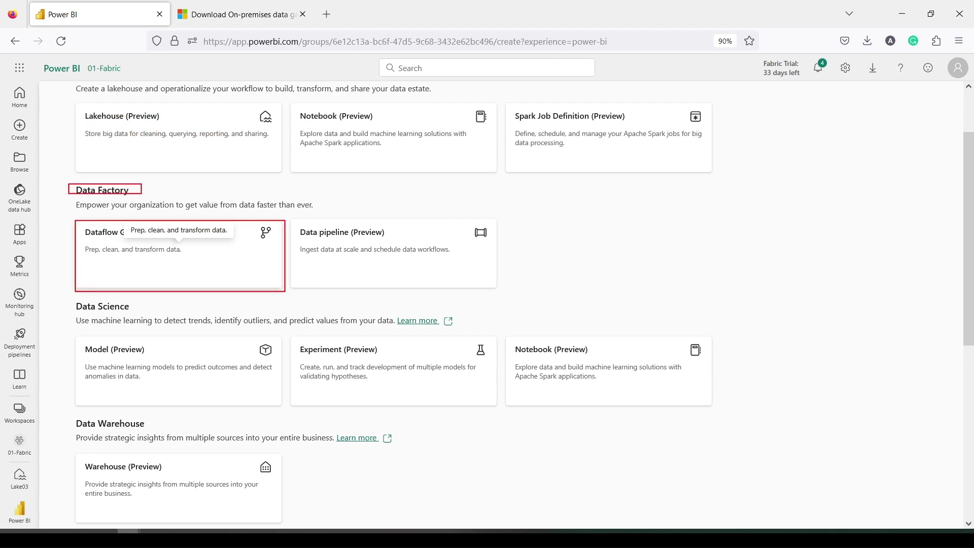
pyautogui.press('Escape')
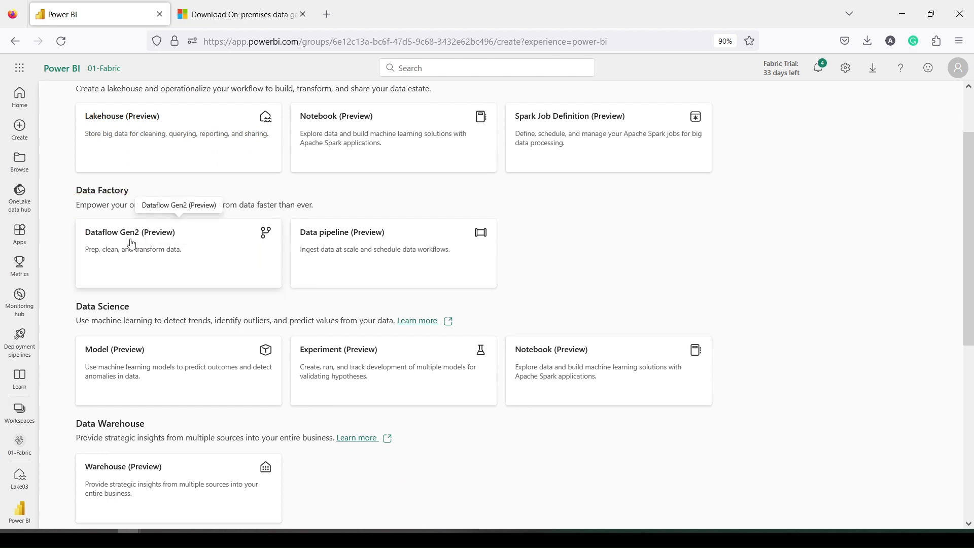
pyautogui.click(131, 243)
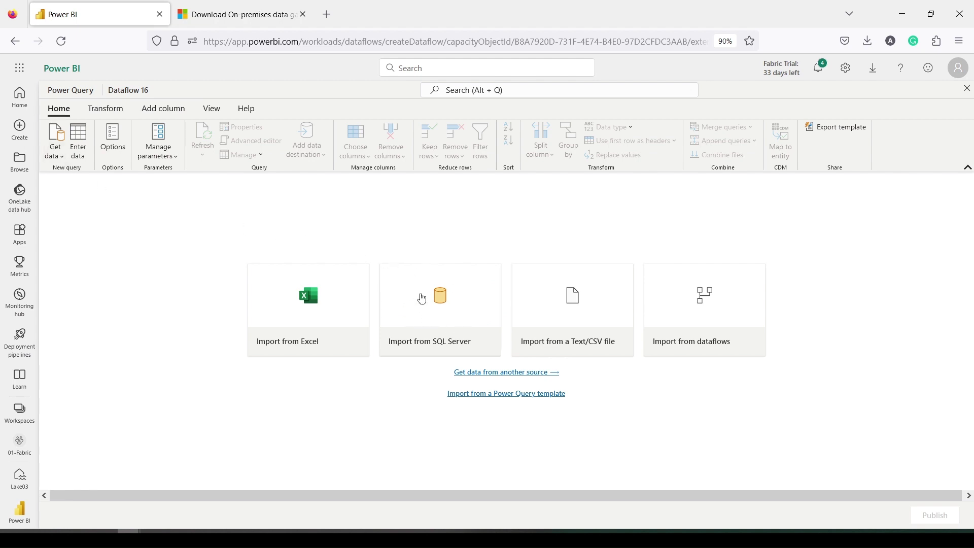
# Step: Start a SQL Server database connection for the dataflow with server localhost and database demo
pyautogui.click(56, 151)
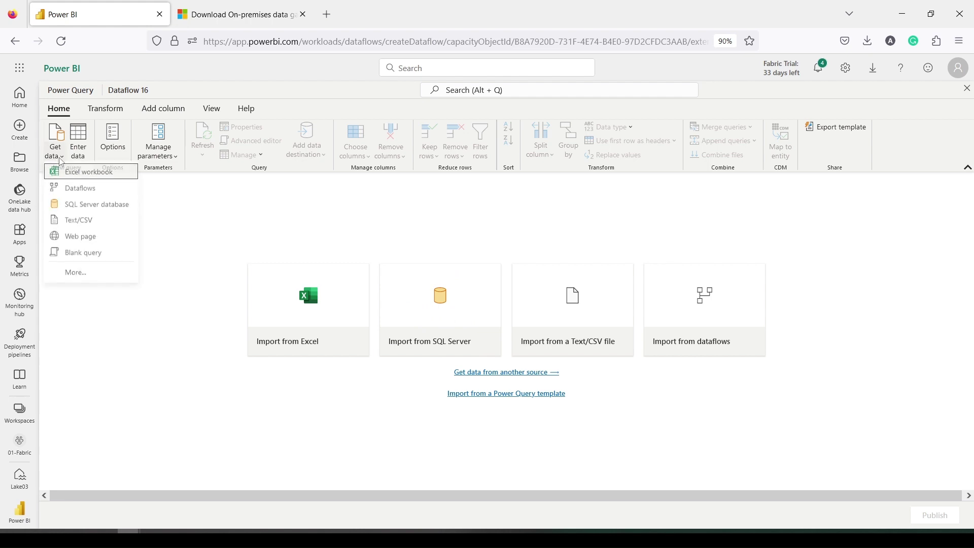
pyautogui.click(92, 212)
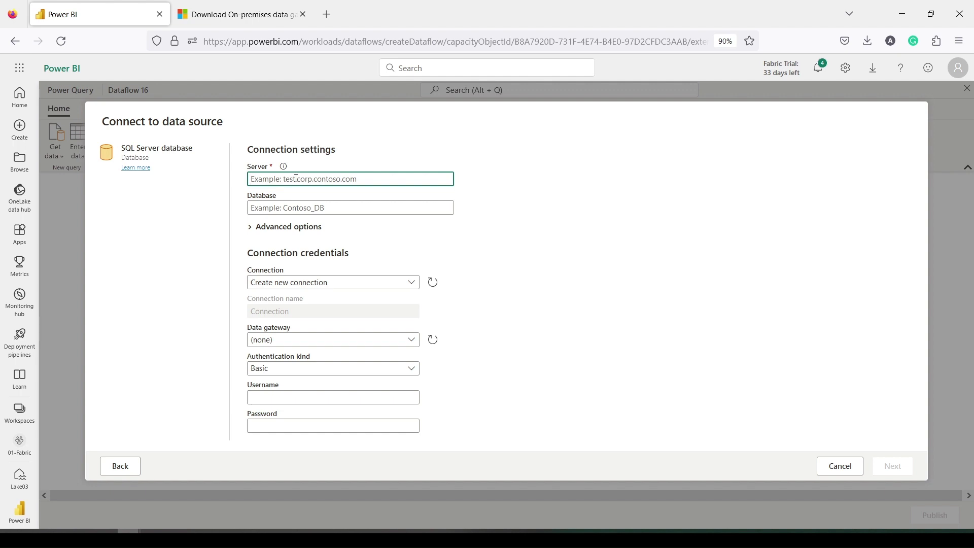
pyautogui.write('local')
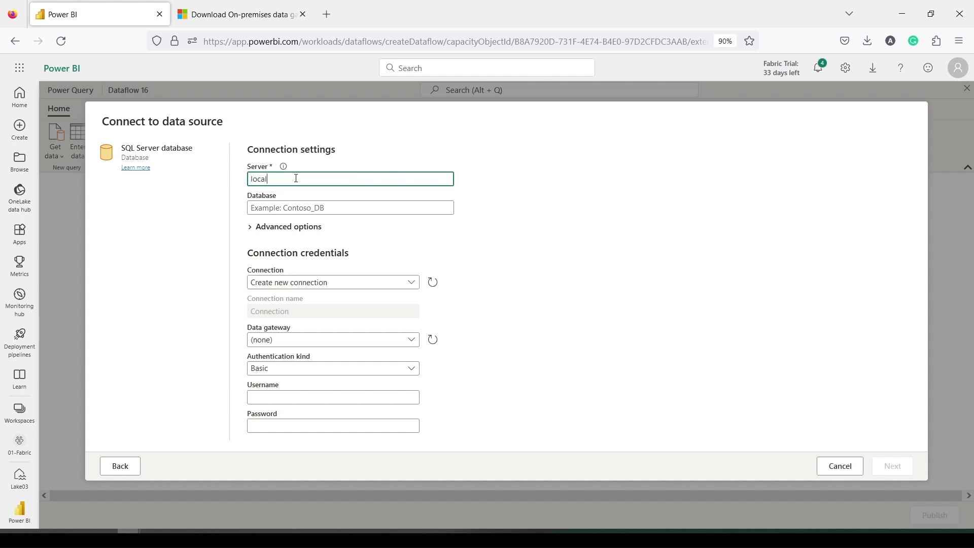
pyautogui.write('host')
pyautogui.press('Tab')
pyautogui.write('demo')
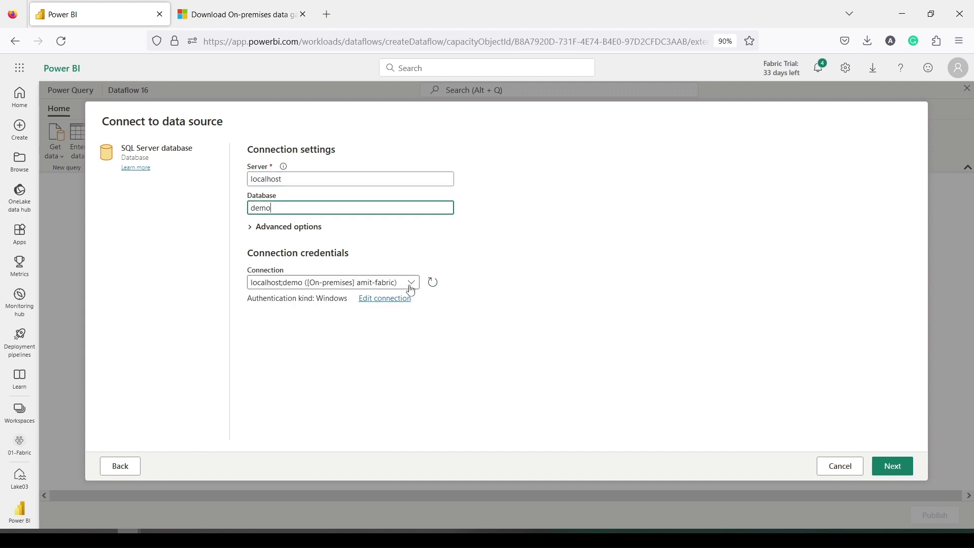
# Step: Edit the on-premises localhost;demo connection and fill in the Windows username and password from the saved admin login
pyautogui.click(399, 300)
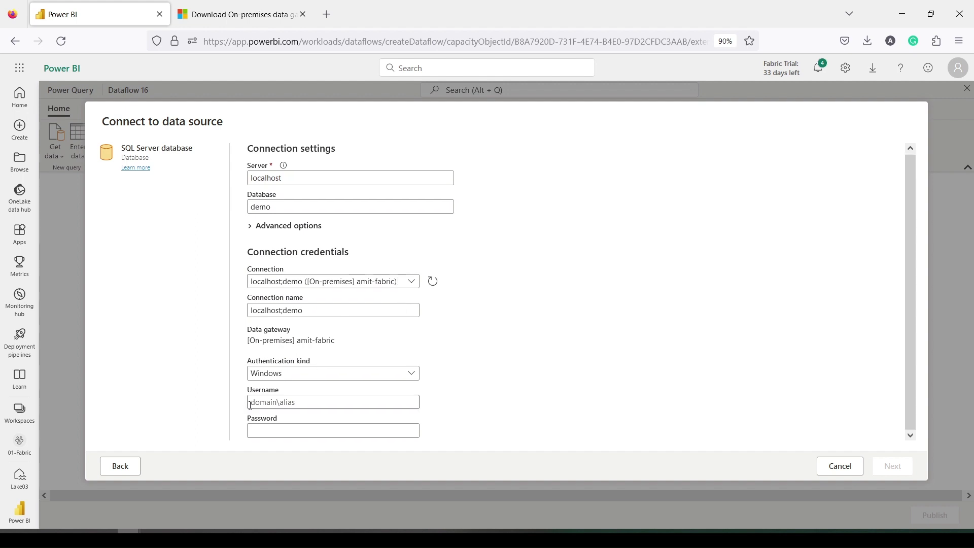
pyautogui.click(274, 403)
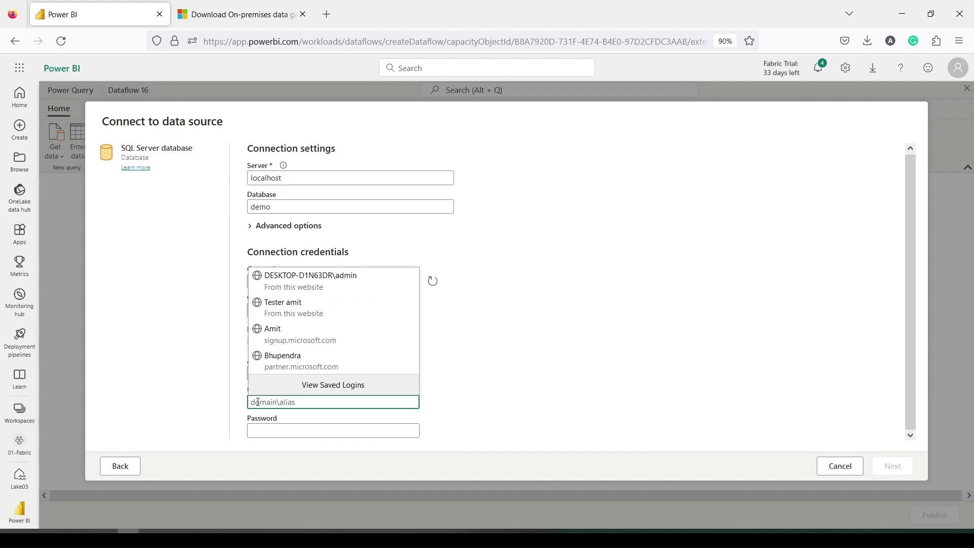
pyautogui.click(309, 282)
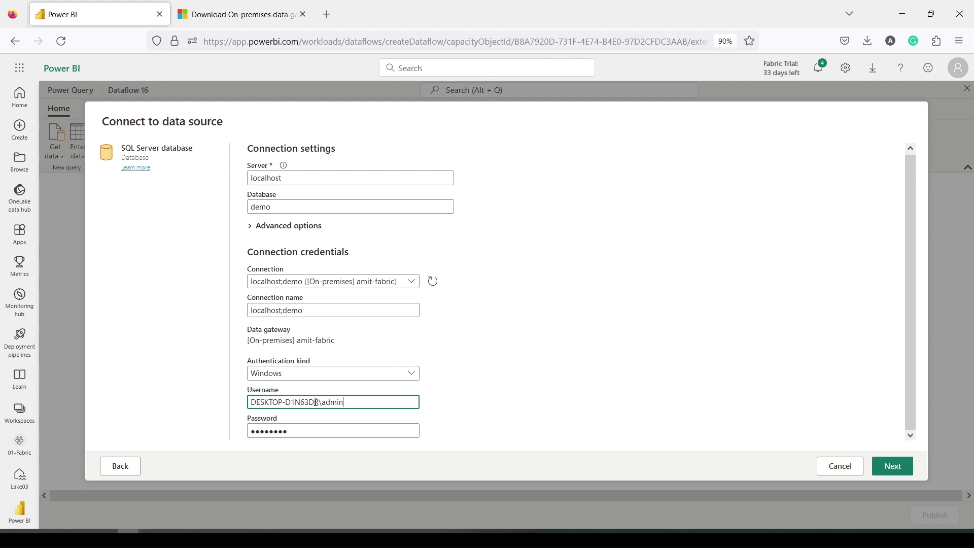
# Step: Connect to the SQL Server database and create queries for its customer, geography, item and sales tables
pyautogui.click(291, 431)
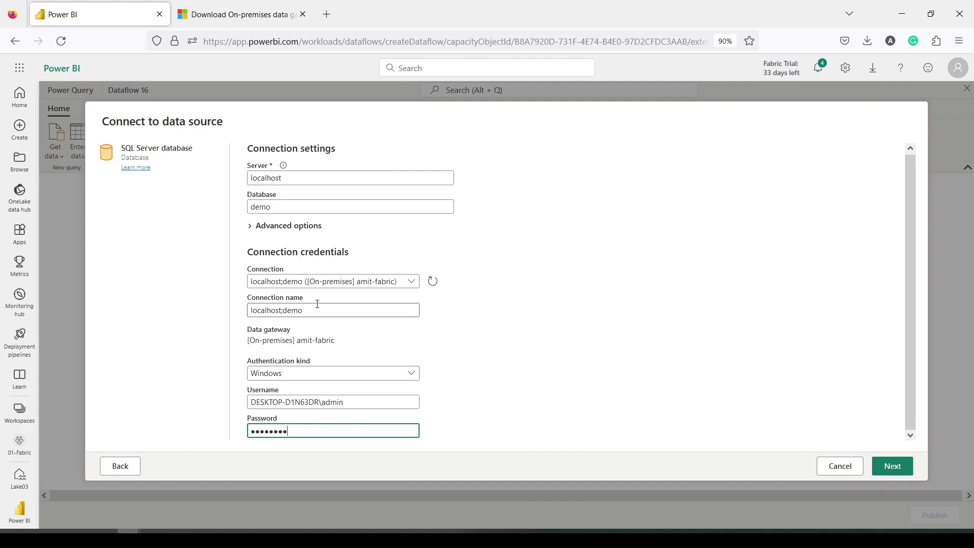
pyautogui.click(893, 466)
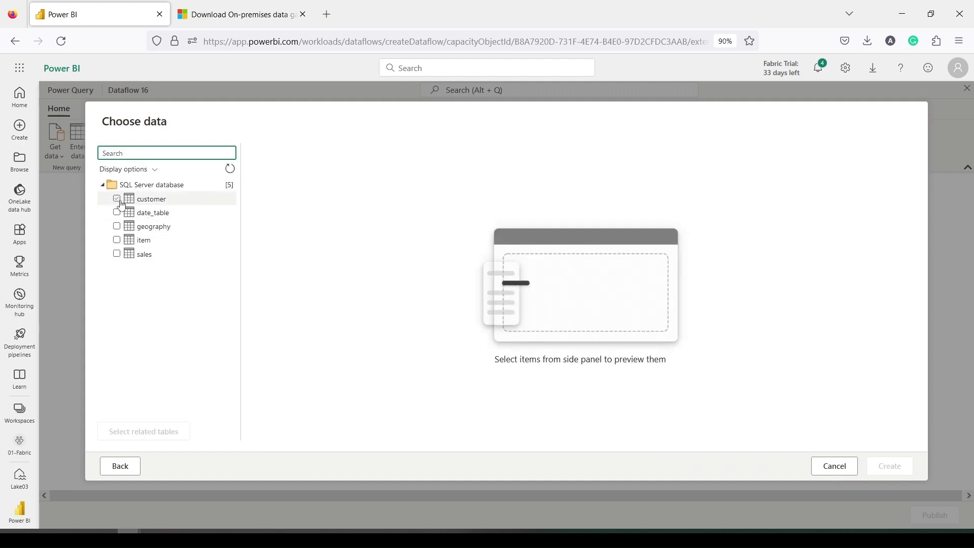
pyautogui.click(153, 203)
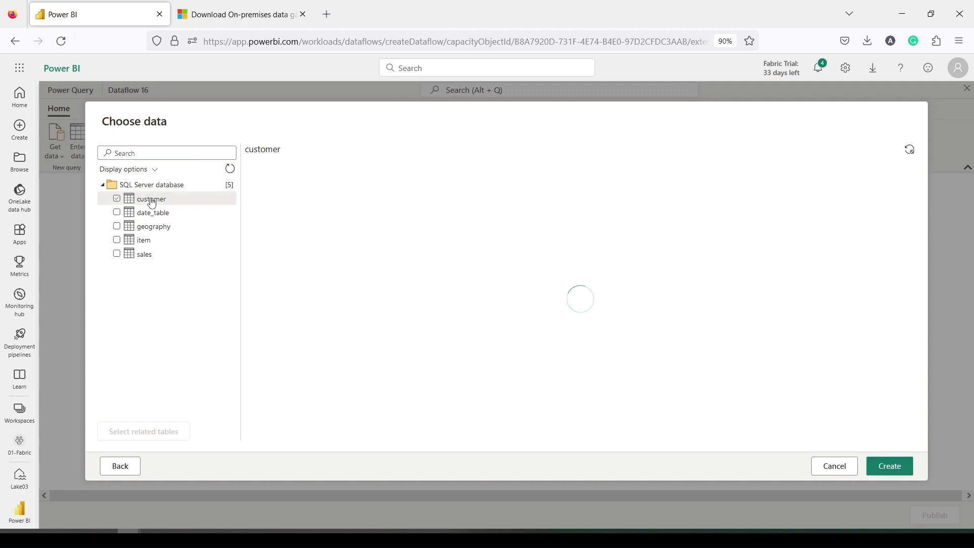
pyautogui.click(118, 201)
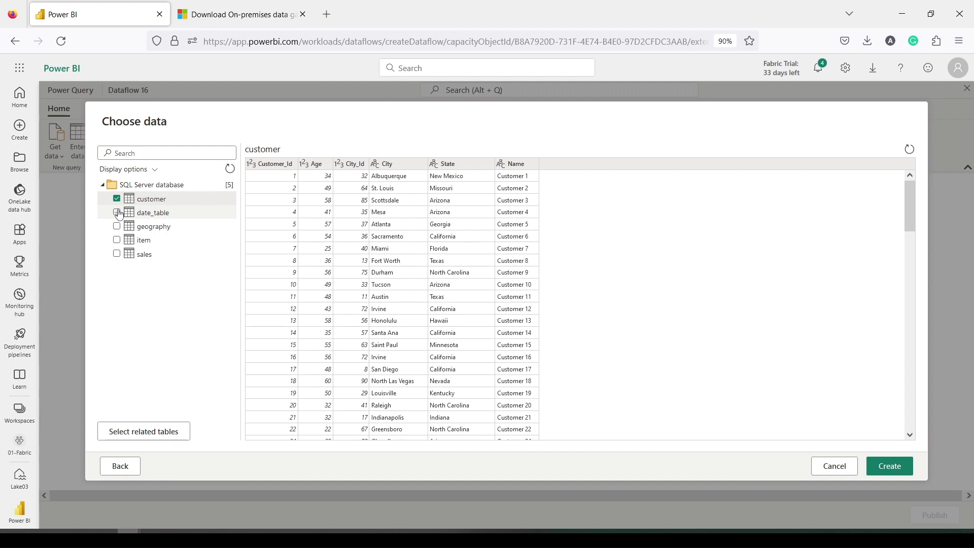
pyautogui.click(117, 226)
pyautogui.click(117, 240)
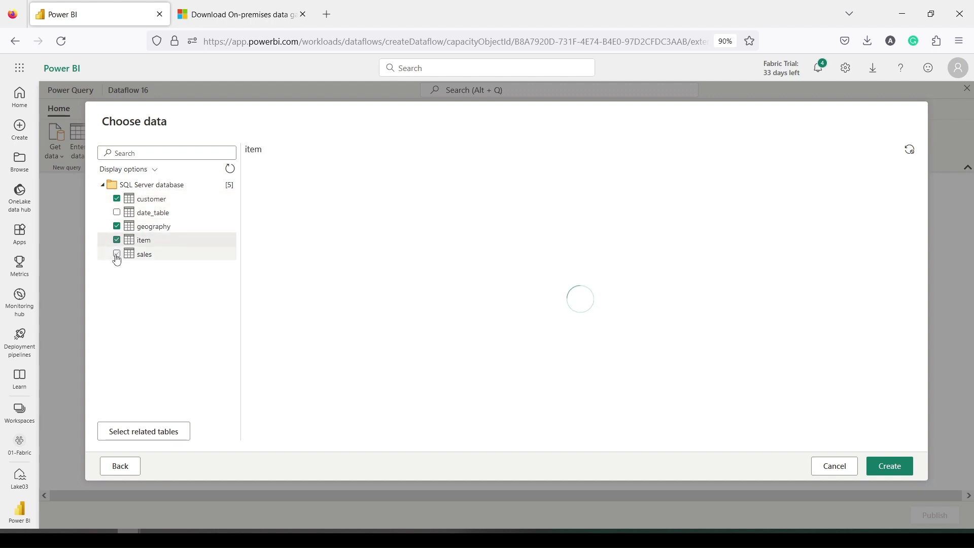
pyautogui.click(117, 255)
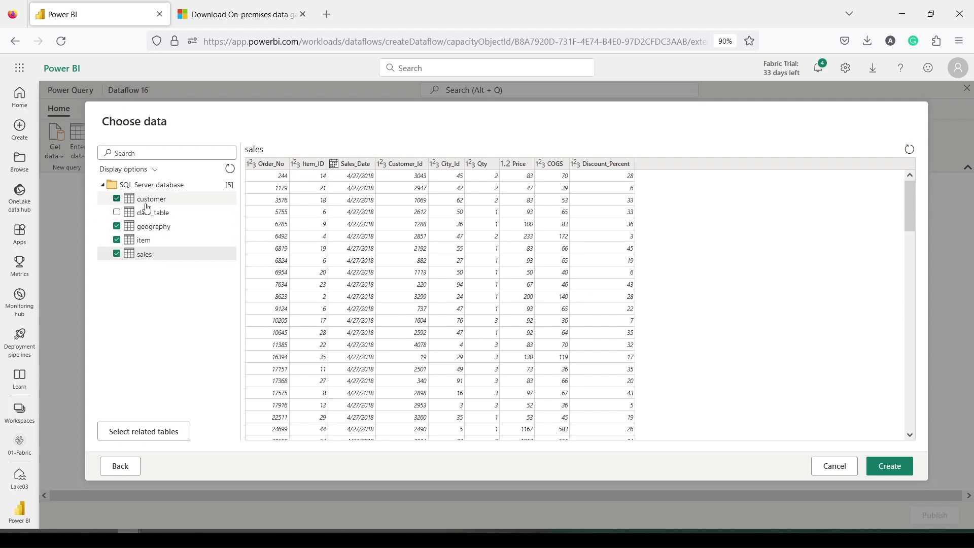
pyautogui.click(146, 244)
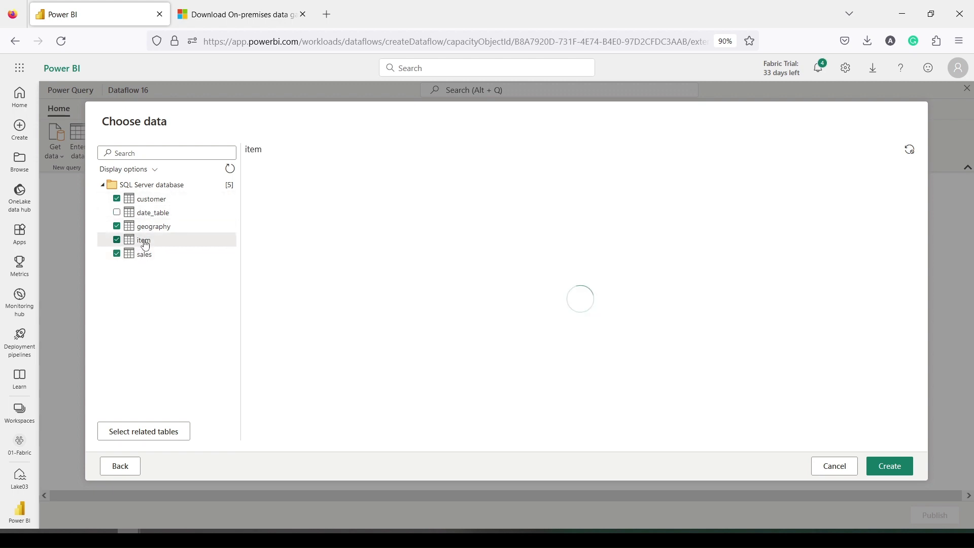
pyautogui.click(147, 233)
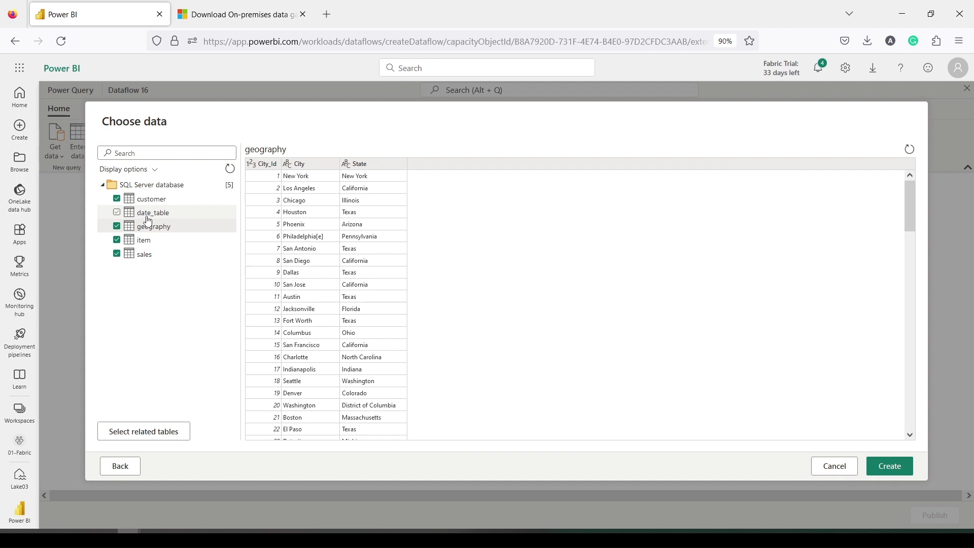
pyautogui.click(884, 471)
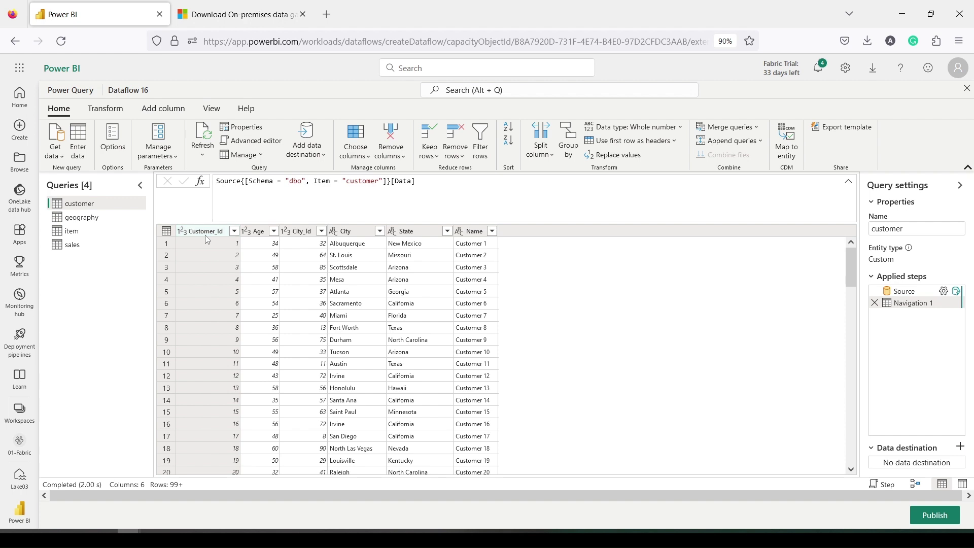
# Step: Examine the columns of the customer and geography queries
pyautogui.doubleClick(259, 231)
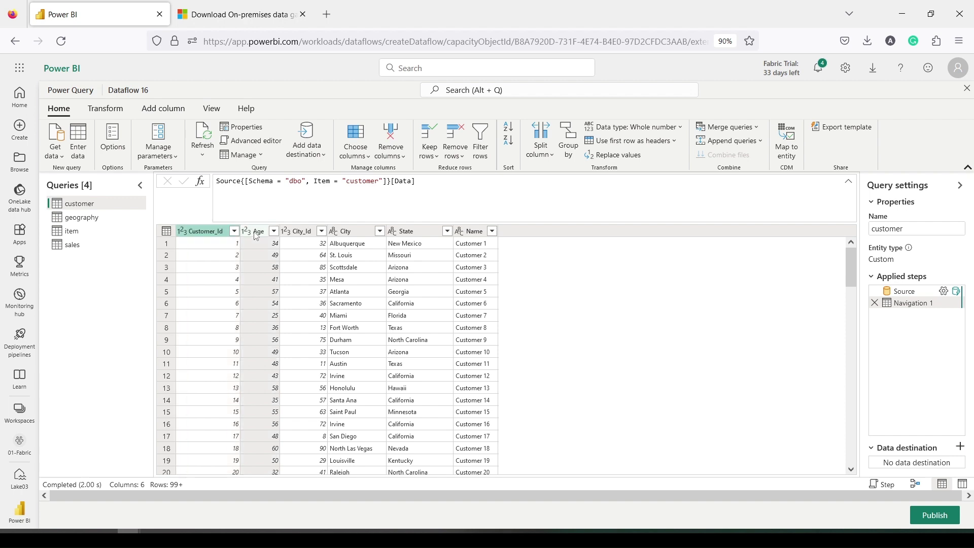
pyautogui.click(304, 236)
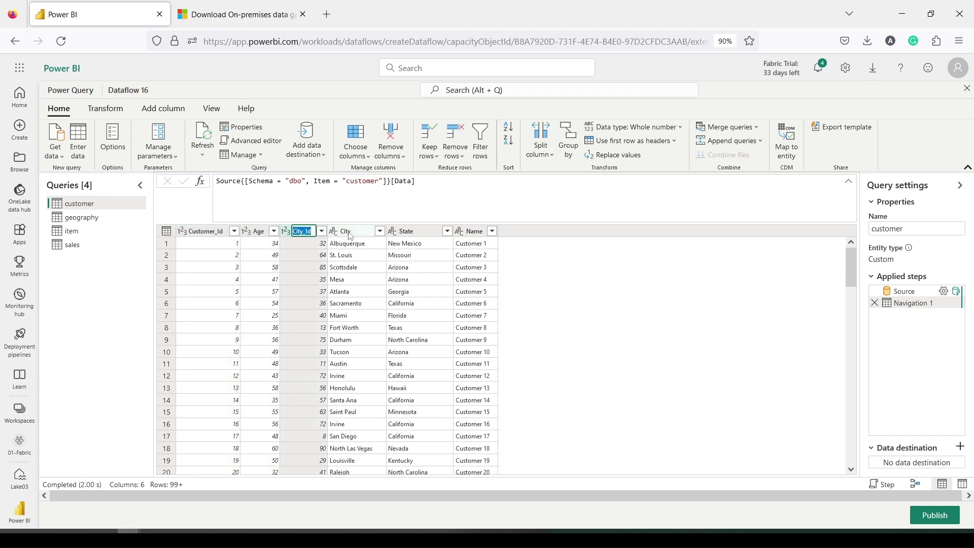
pyautogui.click(350, 233)
pyautogui.click(413, 233)
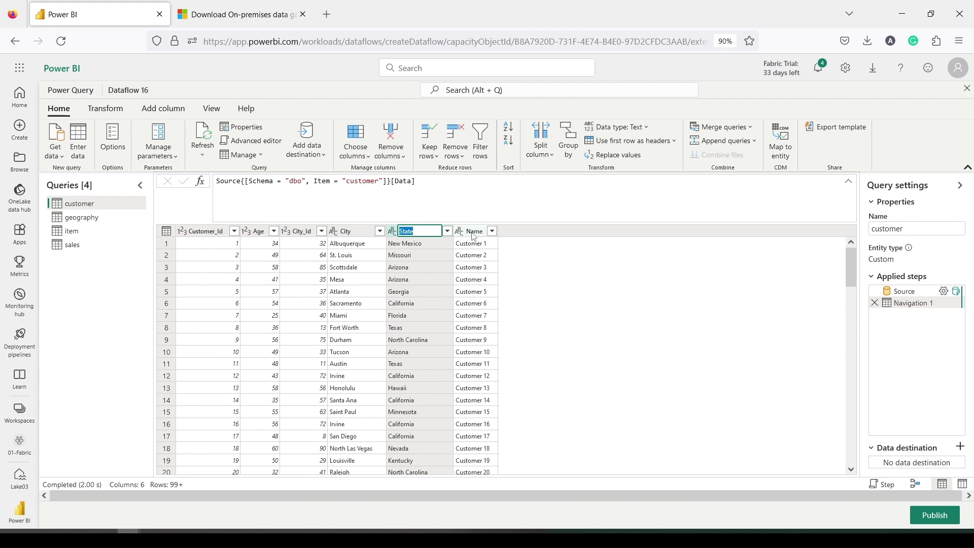
pyautogui.doubleClick(475, 231)
pyautogui.click(81, 217)
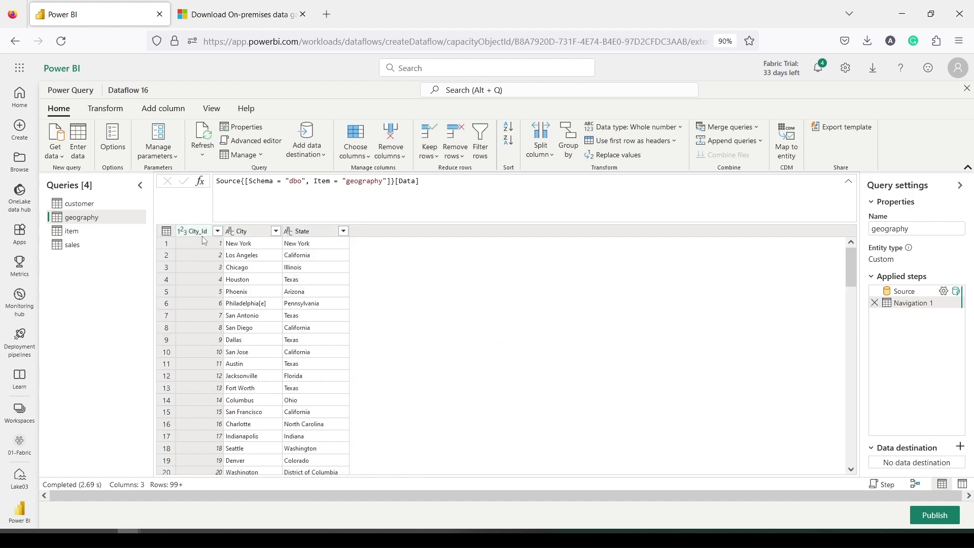
pyautogui.click(249, 231)
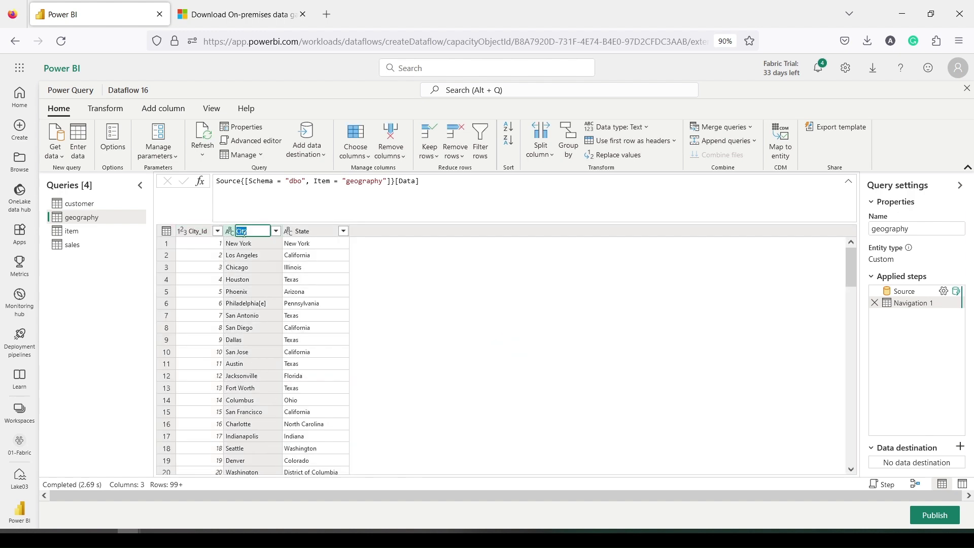
pyautogui.doubleClick(306, 231)
# Step: Examine the columns of the item query and open the sales query
pyautogui.click(81, 234)
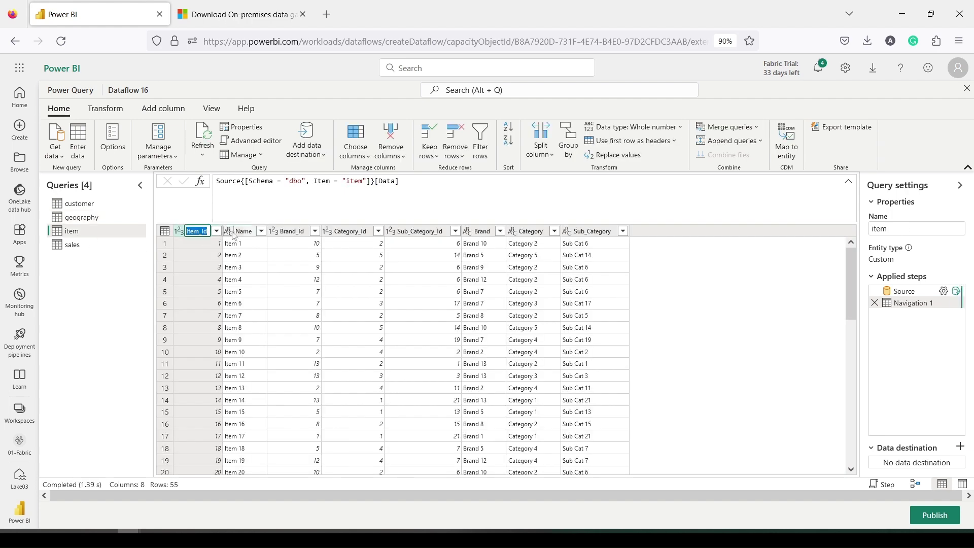
pyautogui.doubleClick(244, 231)
pyautogui.click(292, 233)
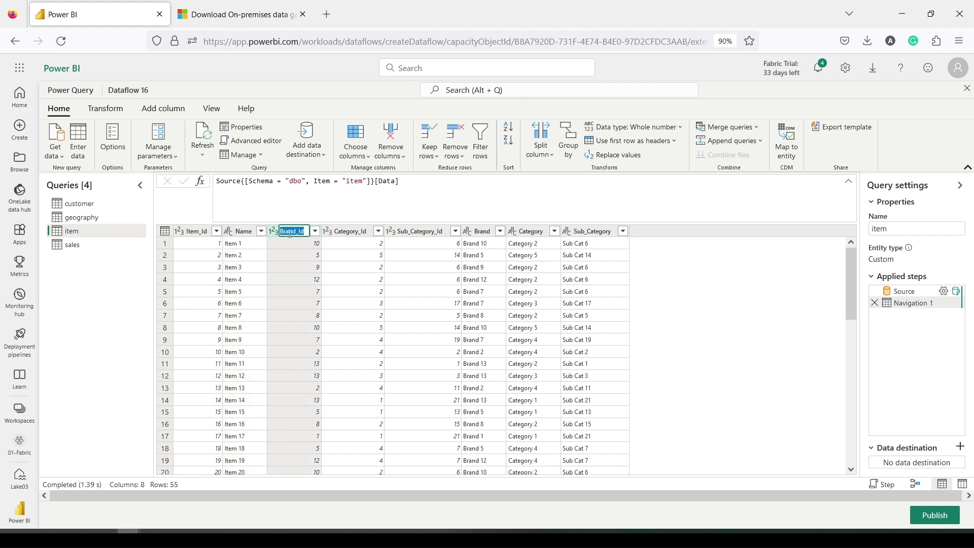
pyautogui.doubleClick(353, 232)
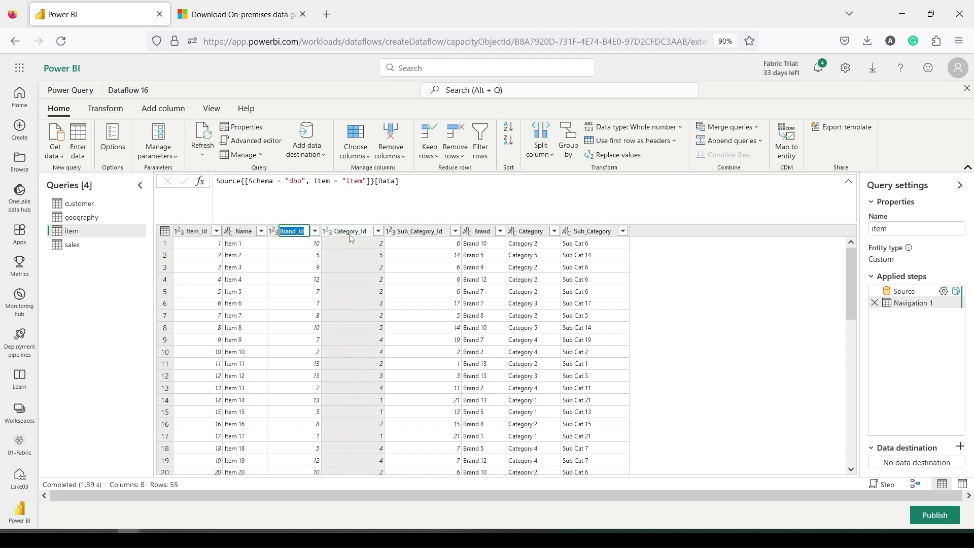
pyautogui.click(401, 236)
pyautogui.click(486, 239)
pyautogui.doubleClick(485, 235)
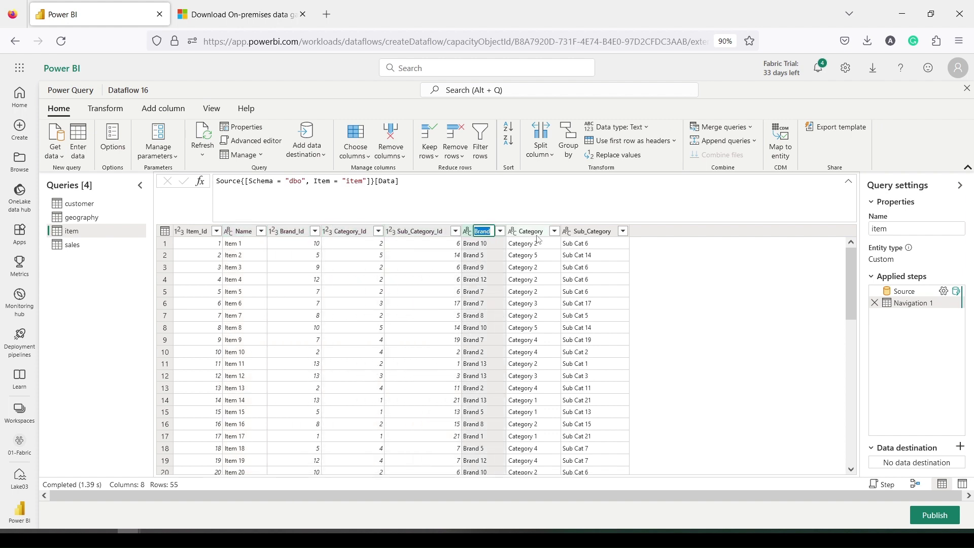
pyautogui.click(536, 238)
pyautogui.doubleClick(593, 232)
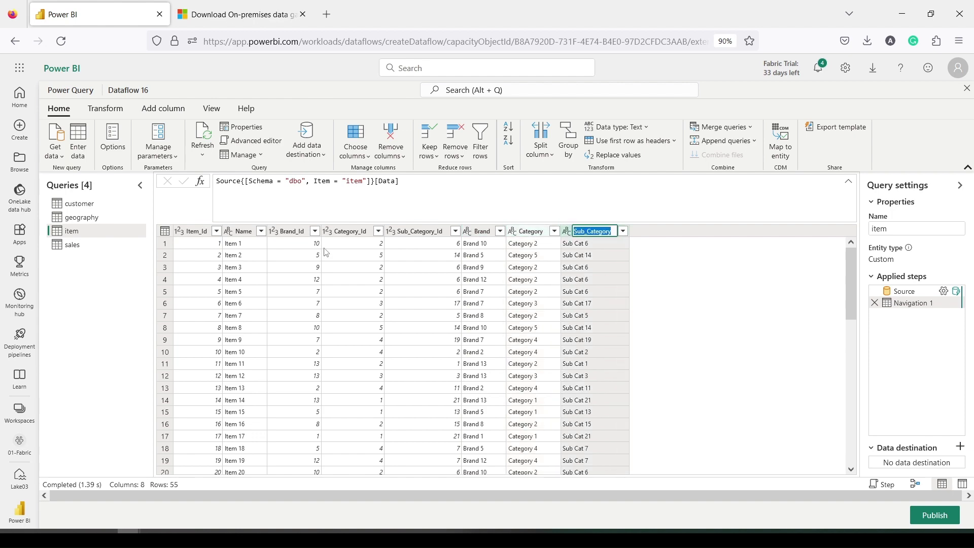
pyautogui.click(76, 246)
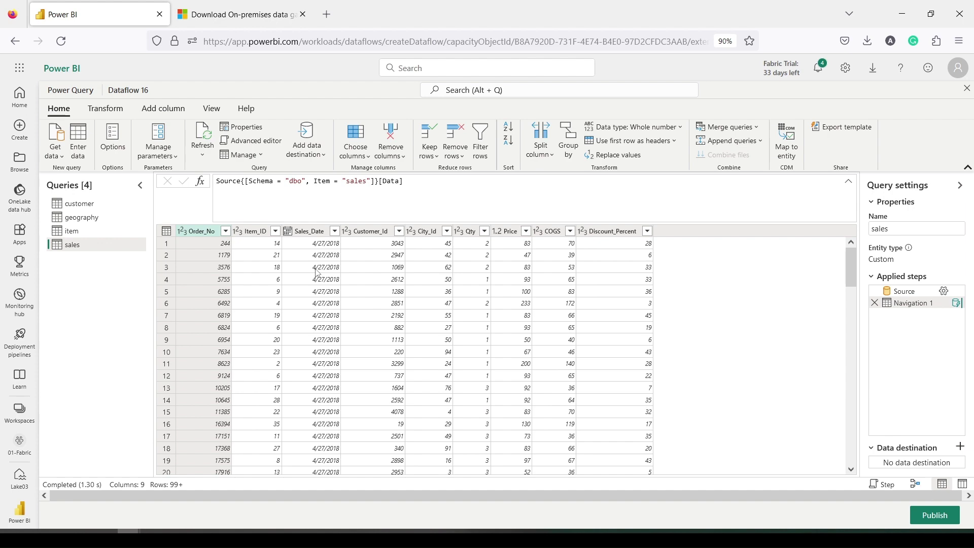
pyautogui.click(157, 113)
pyautogui.click(100, 140)
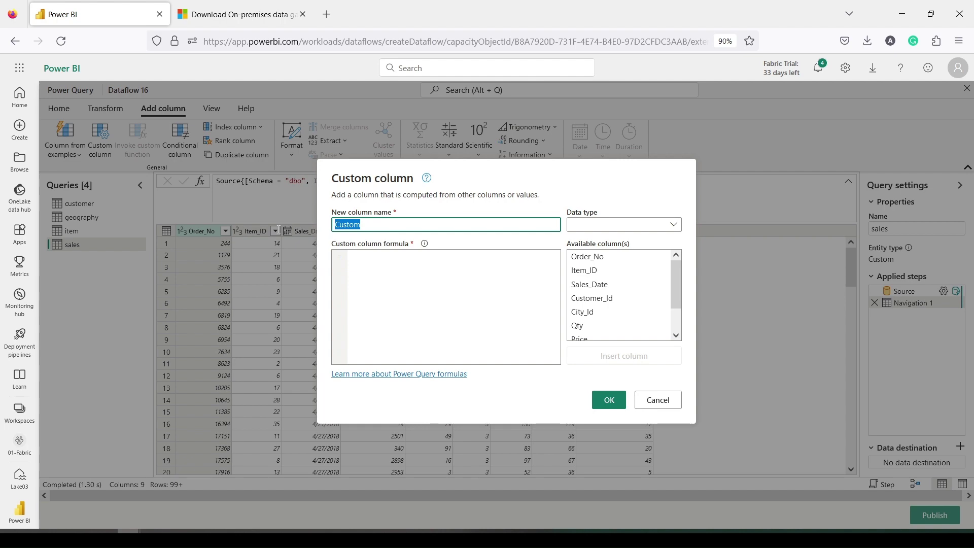
pyautogui.click(678, 400)
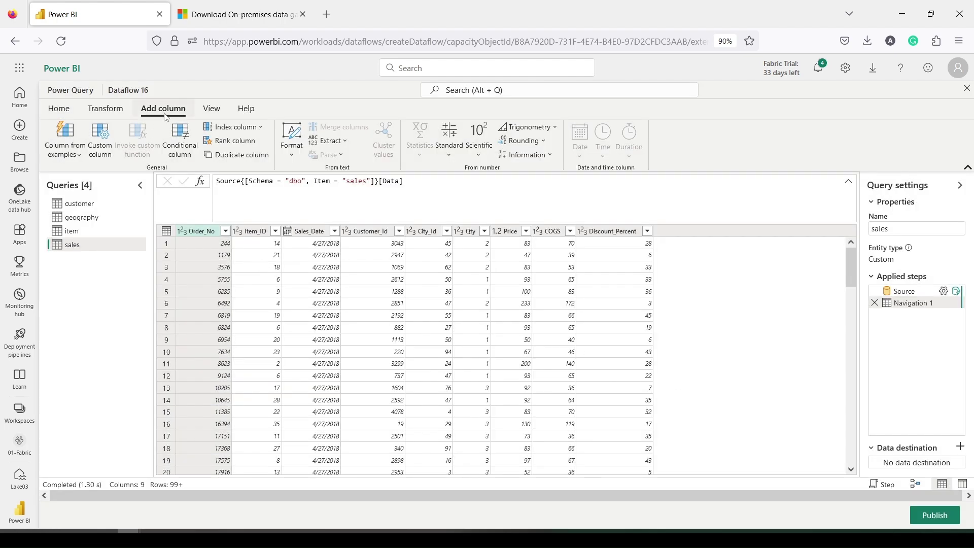
# Step: Add a custom column named Gross to the sales query, with data type Decimal number and formula [Price]*[Qty]
pyautogui.moveTo(80, 123); pyautogui.dragTo(128, 166)
pyautogui.click(100, 140)
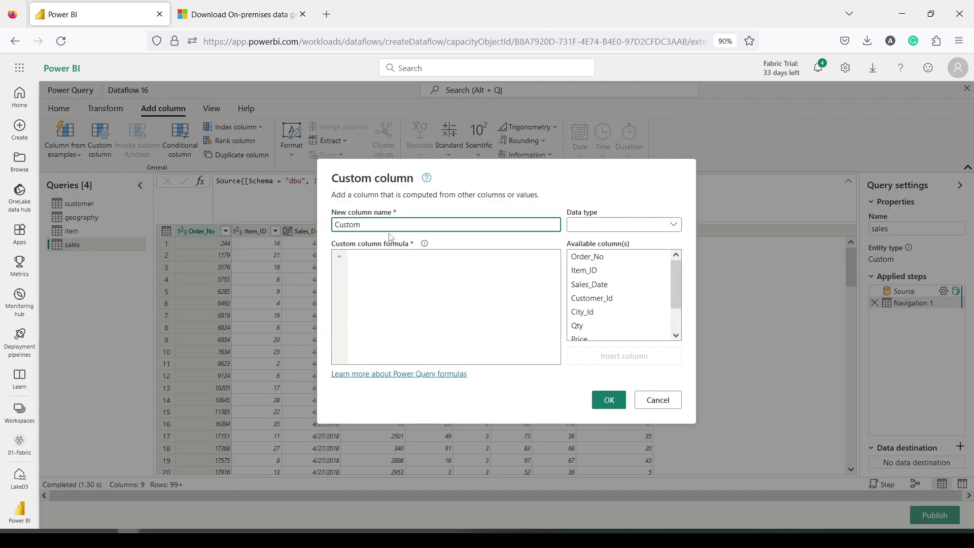
pyautogui.write('Gross')
pyautogui.click(584, 227)
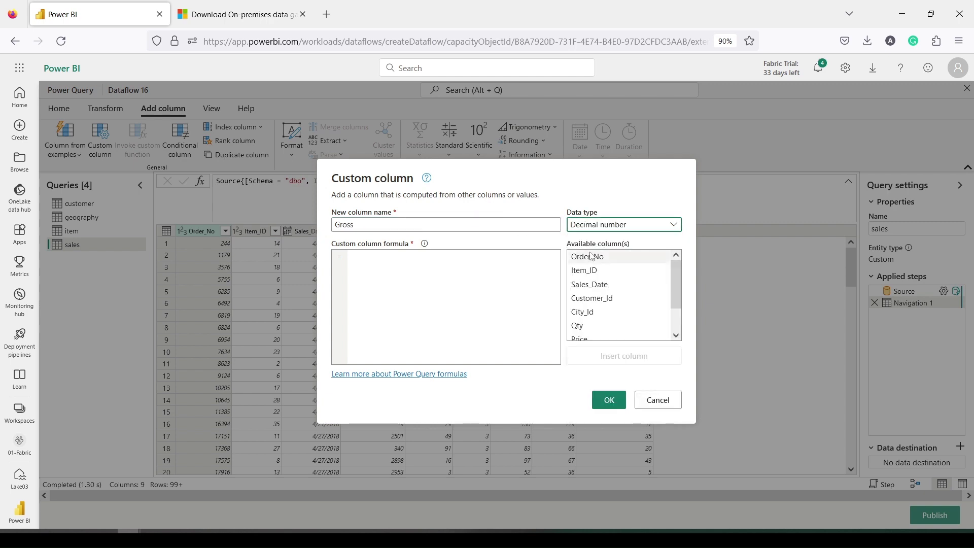
pyautogui.click(591, 256)
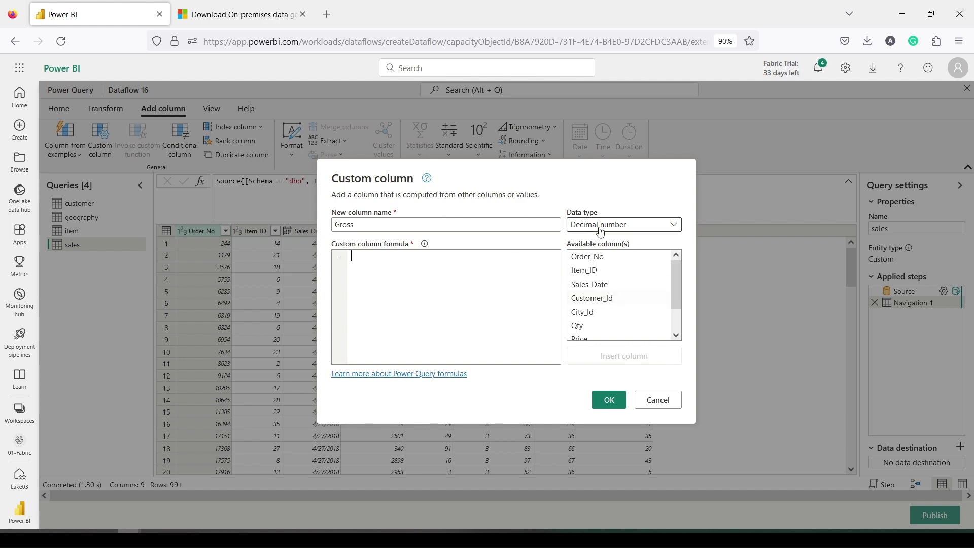
pyautogui.scroll(-1, 604, 303)
pyautogui.doubleClick(595, 308)
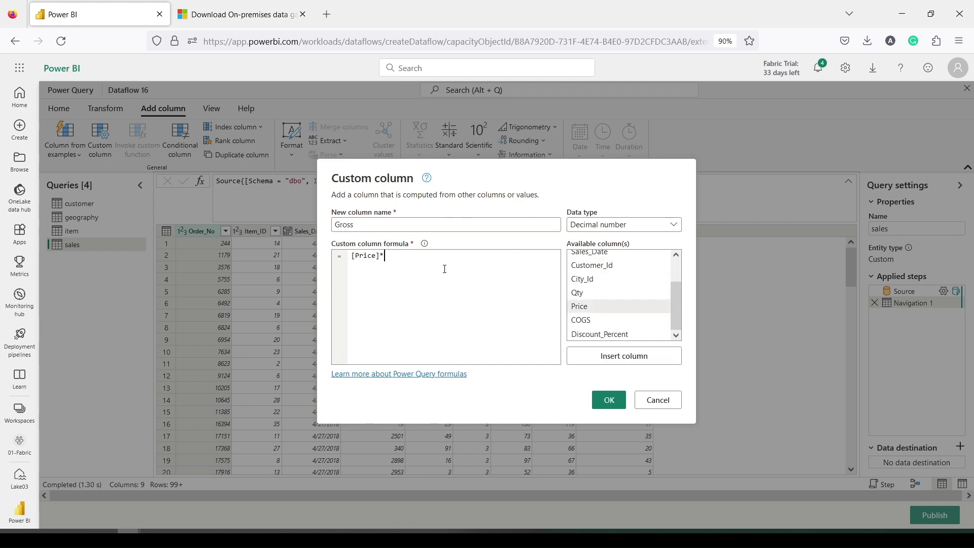
pyautogui.doubleClick(593, 298)
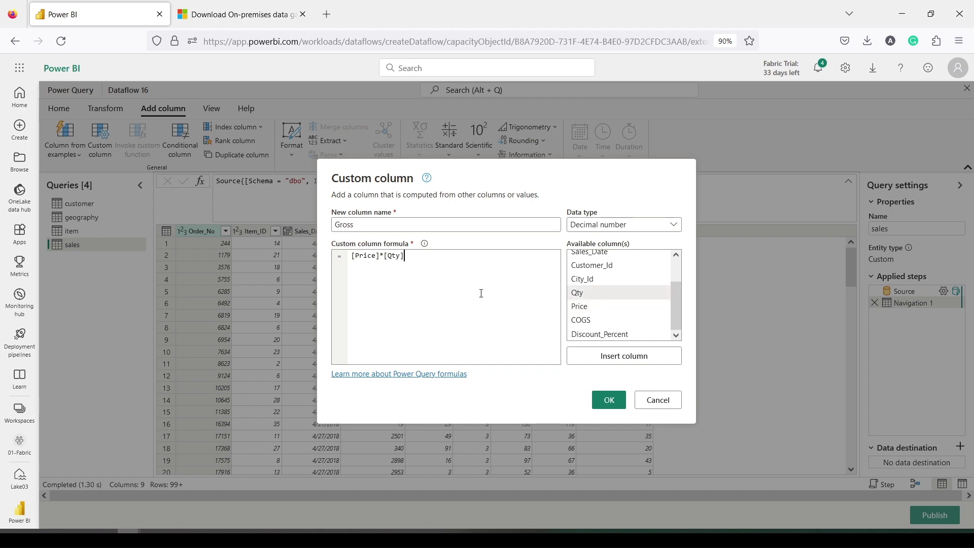
pyautogui.click(606, 403)
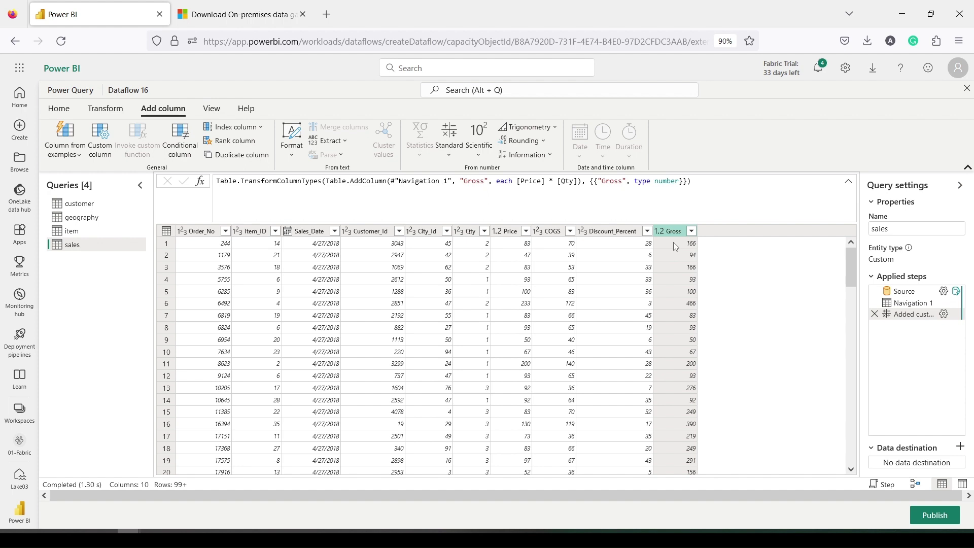
# Step: Add a Lakehouse data destination to the sales query, targeting a new table named sales_local in Lake03 of the 01-Fabric workspace
pyautogui.click(58, 108)
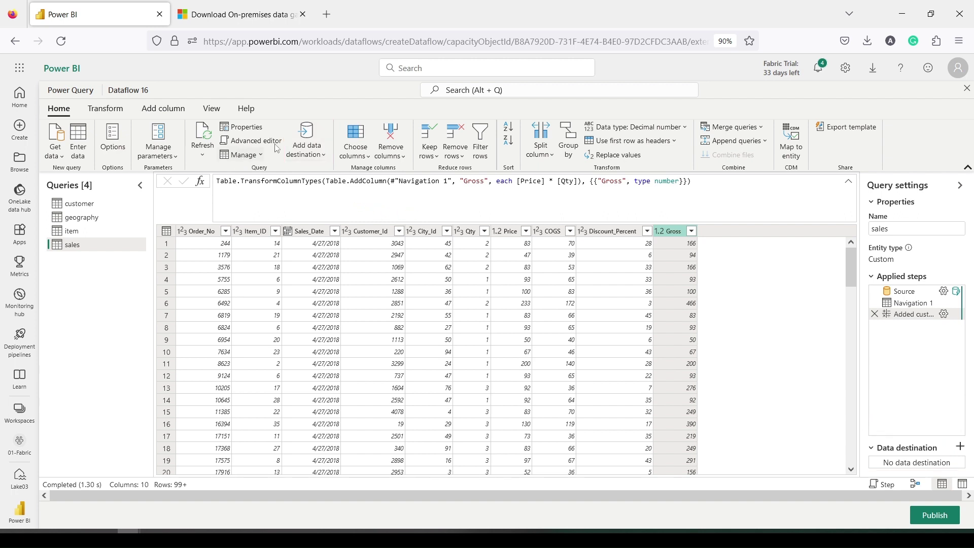
pyautogui.click(309, 150)
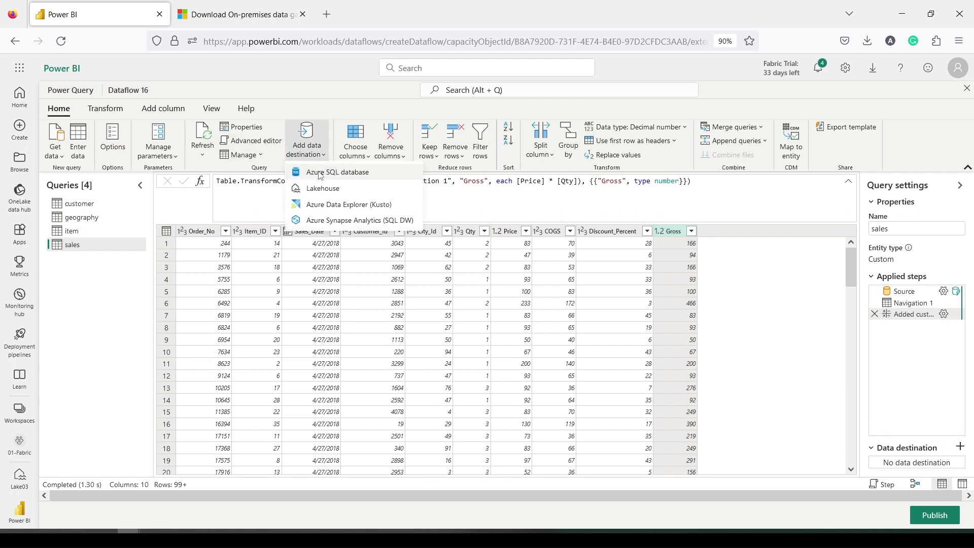
pyautogui.click(320, 190)
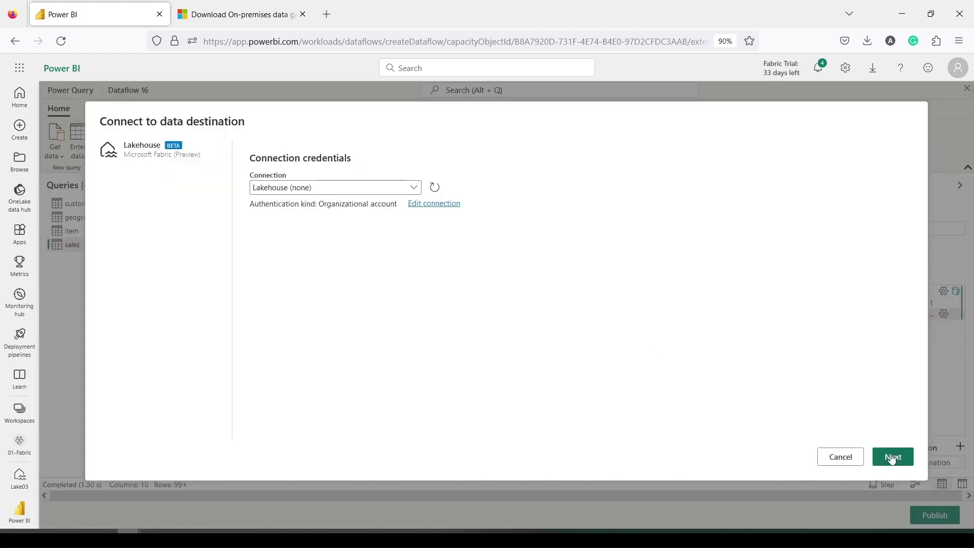
pyautogui.click(894, 458)
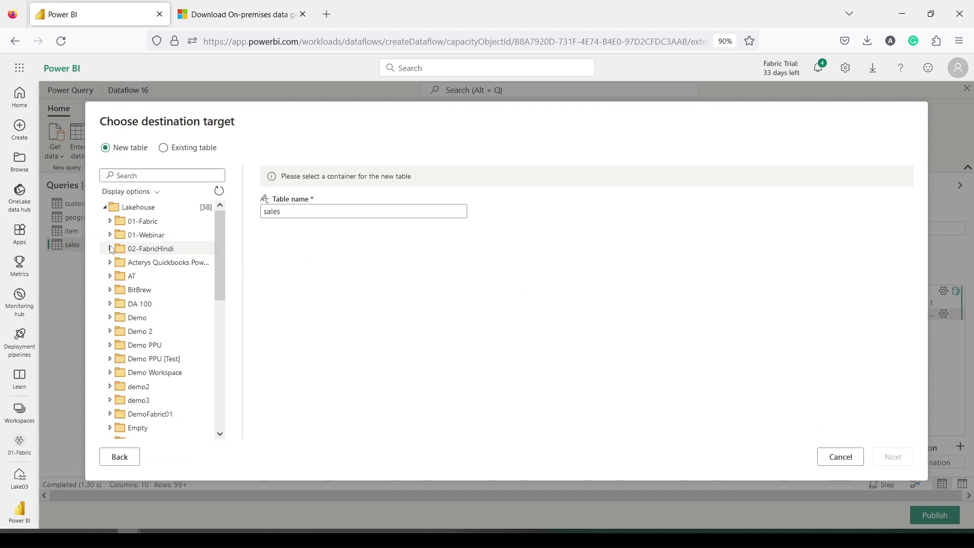
pyautogui.click(110, 222)
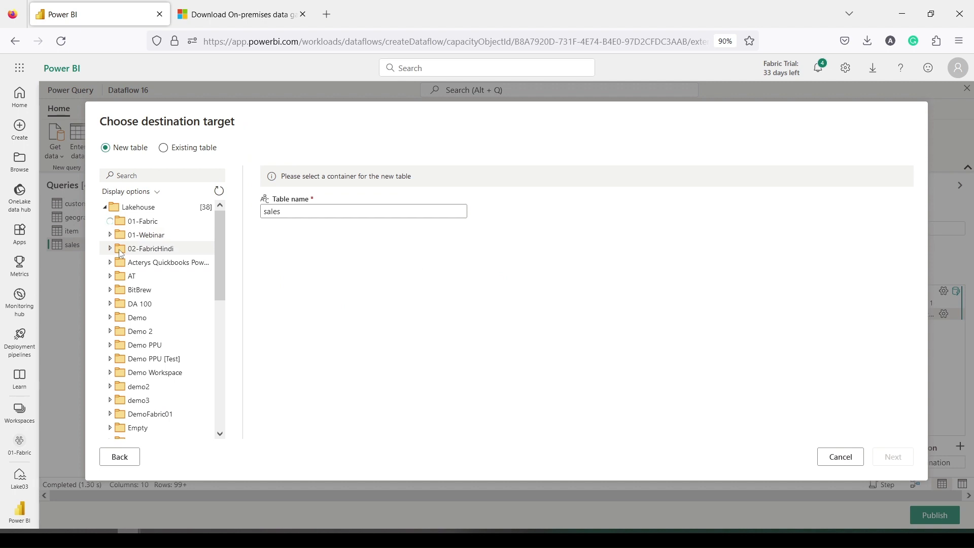
pyautogui.click(134, 266)
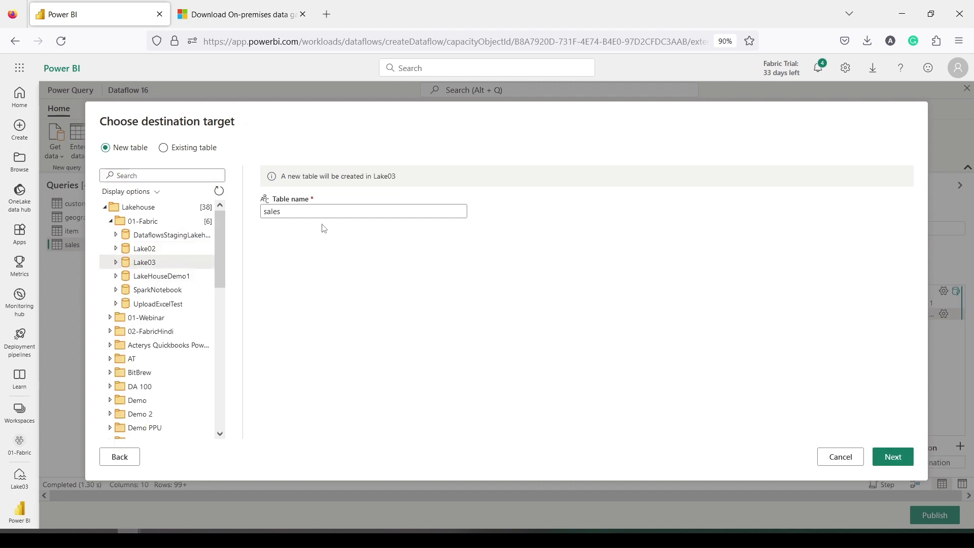
pyautogui.click(312, 213)
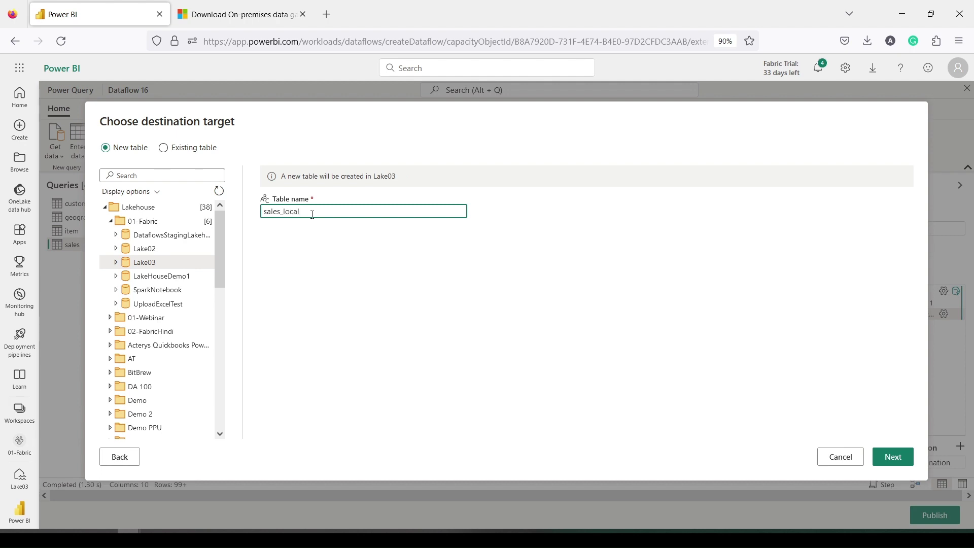
pyautogui.click(884, 459)
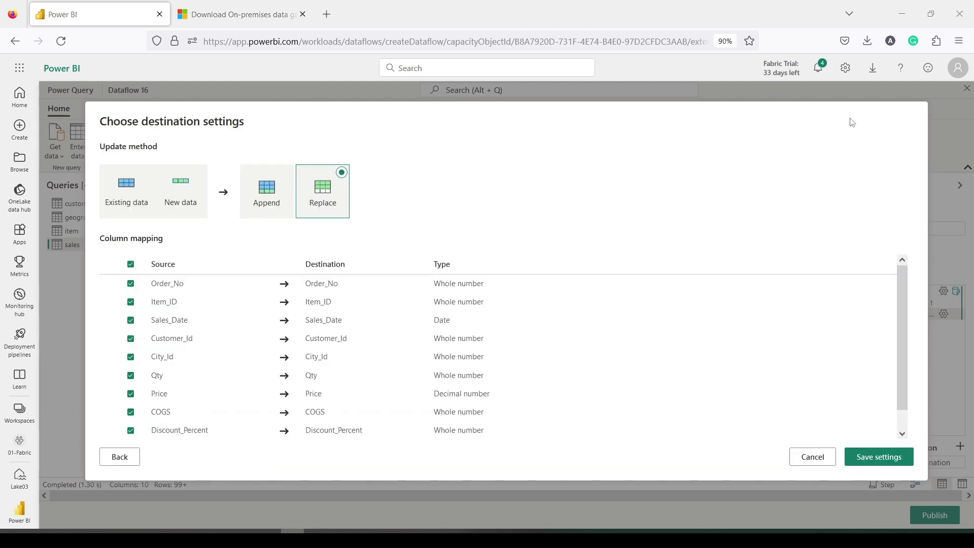
# Step: Review the sales column mapping and save the sales and customer destination settings with the Replace update method
pyautogui.scroll(-1, 174, 321)
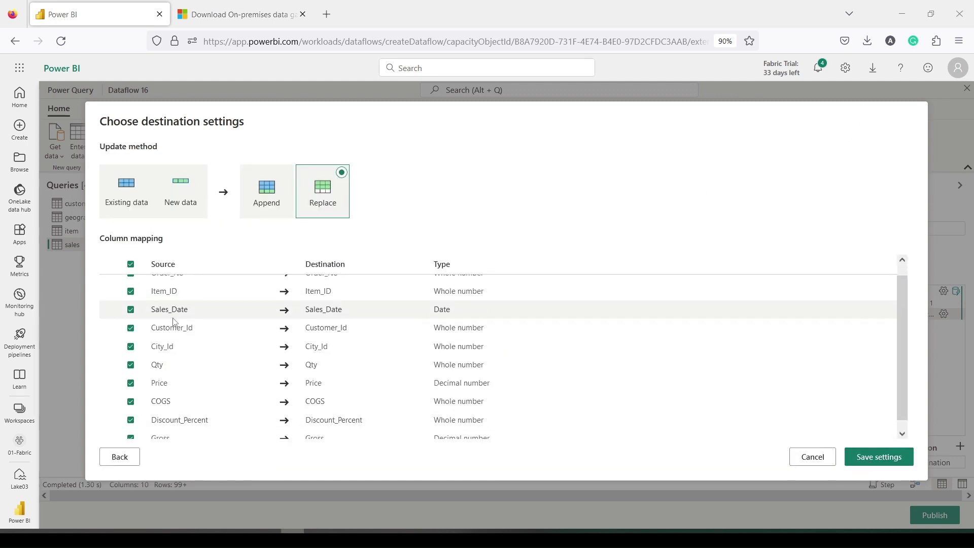
pyautogui.scroll(1, 171, 303)
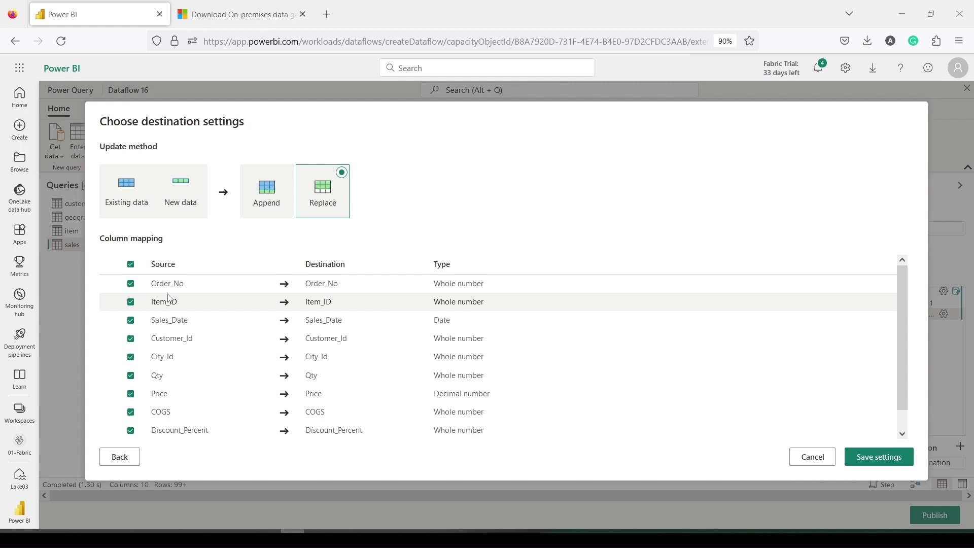
pyautogui.scroll(-1, 457, 301)
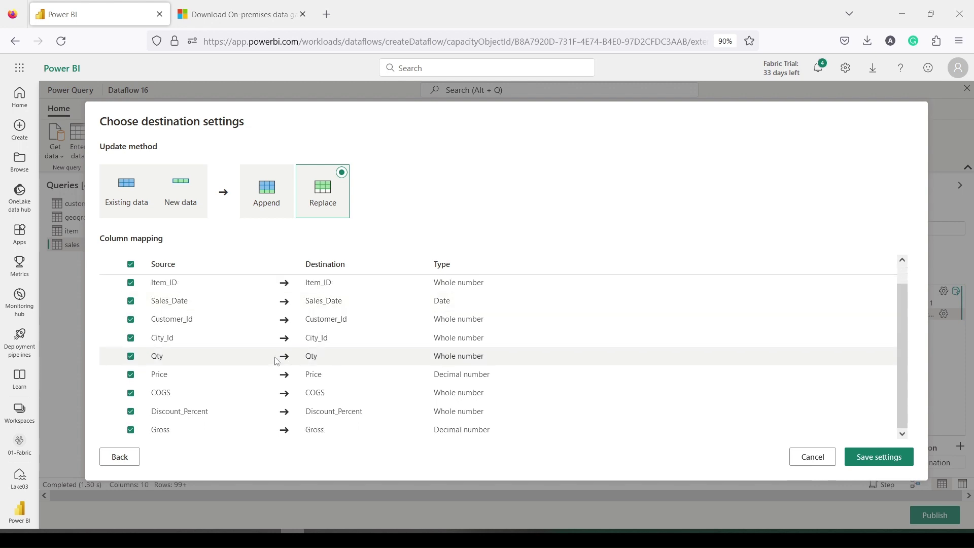
pyautogui.click(881, 457)
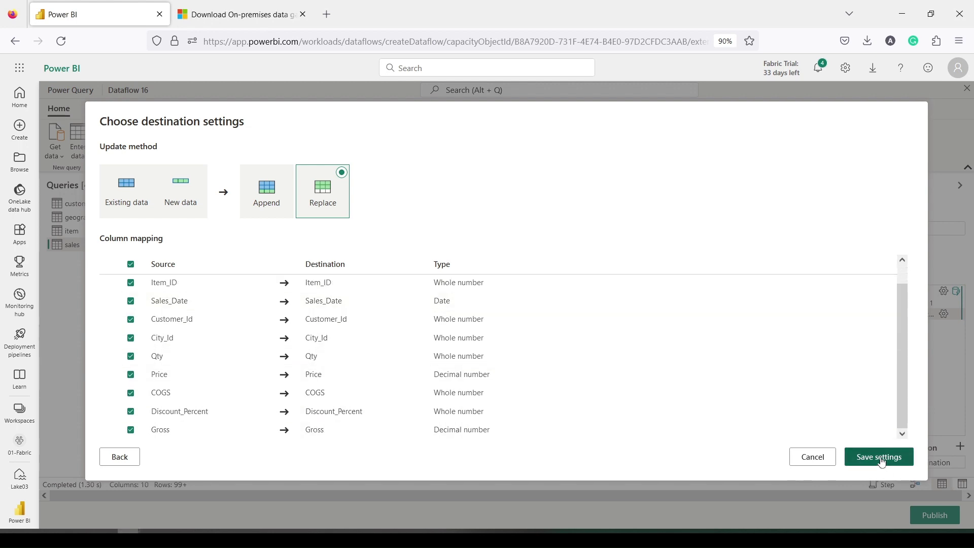
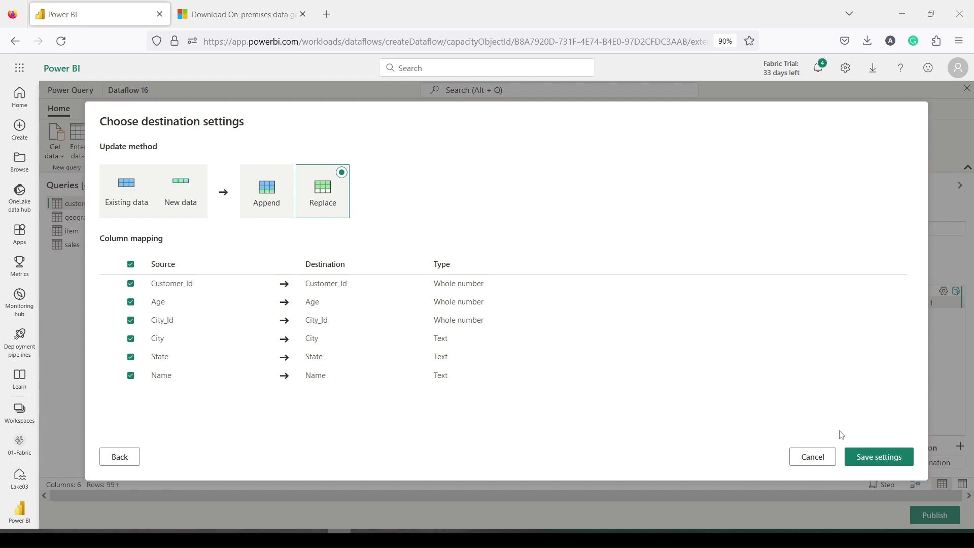
pyautogui.click(869, 453)
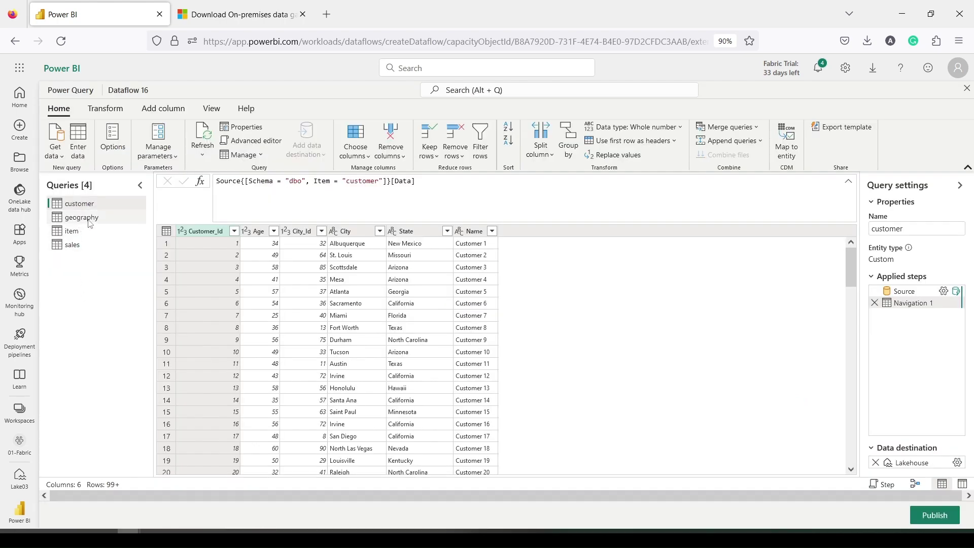
# Step: Add a Lakehouse destination to the geography query as new table geography_local in Lake03 of 01-Fabric, saved with the Replace update method
pyautogui.click(88, 219)
pyautogui.click(303, 150)
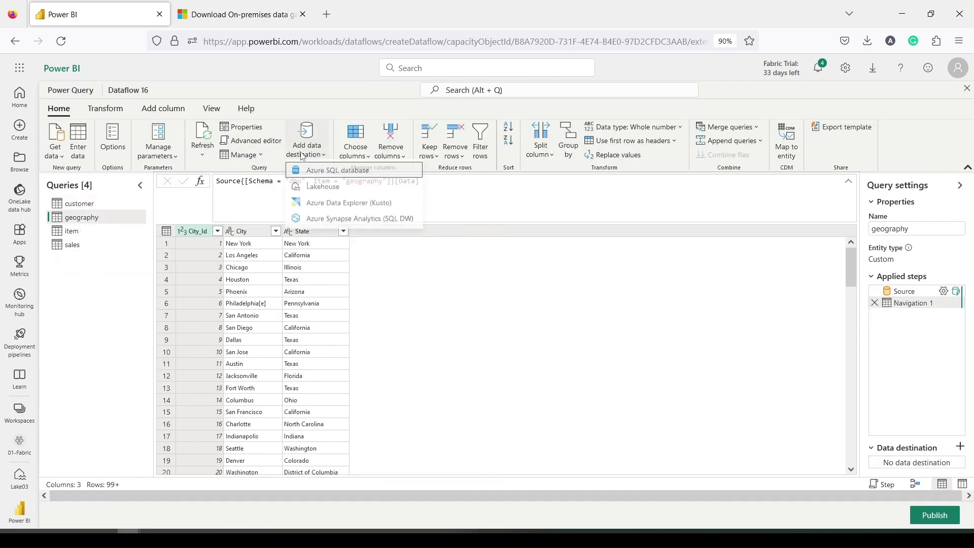
pyautogui.click(316, 190)
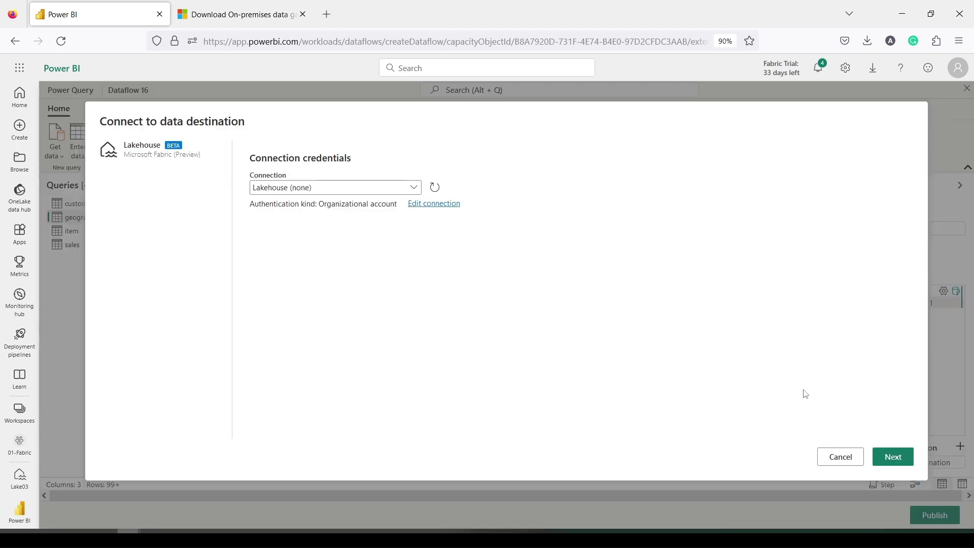
pyautogui.click(894, 458)
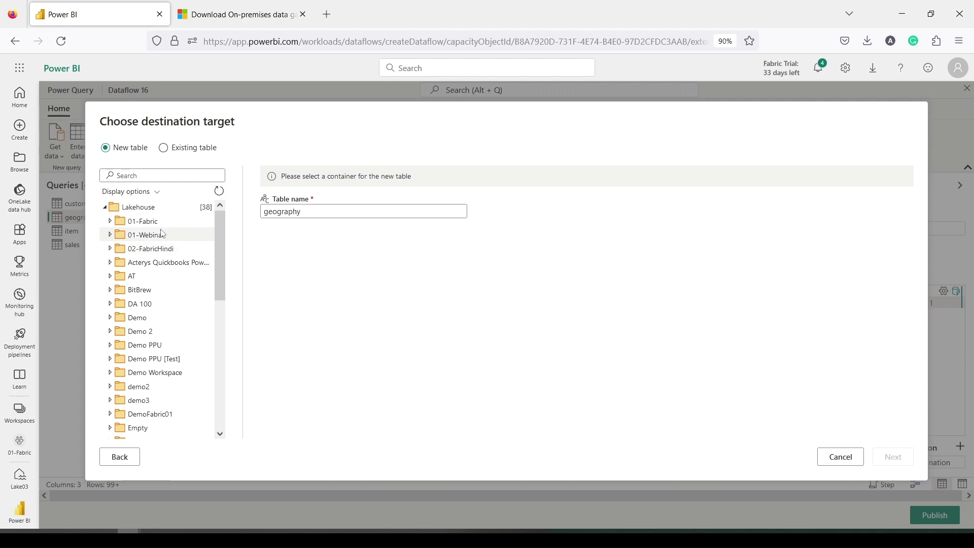
pyautogui.click(111, 232)
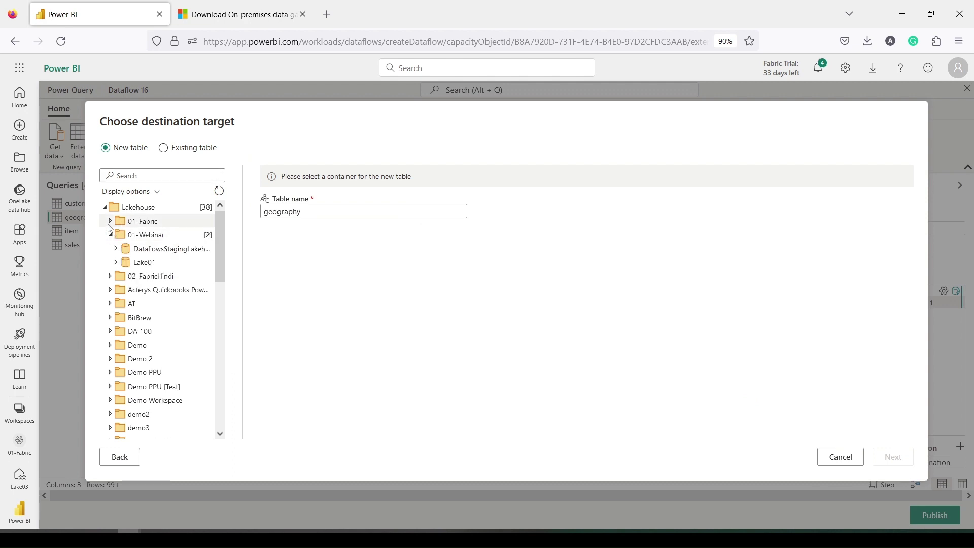
pyautogui.click(110, 221)
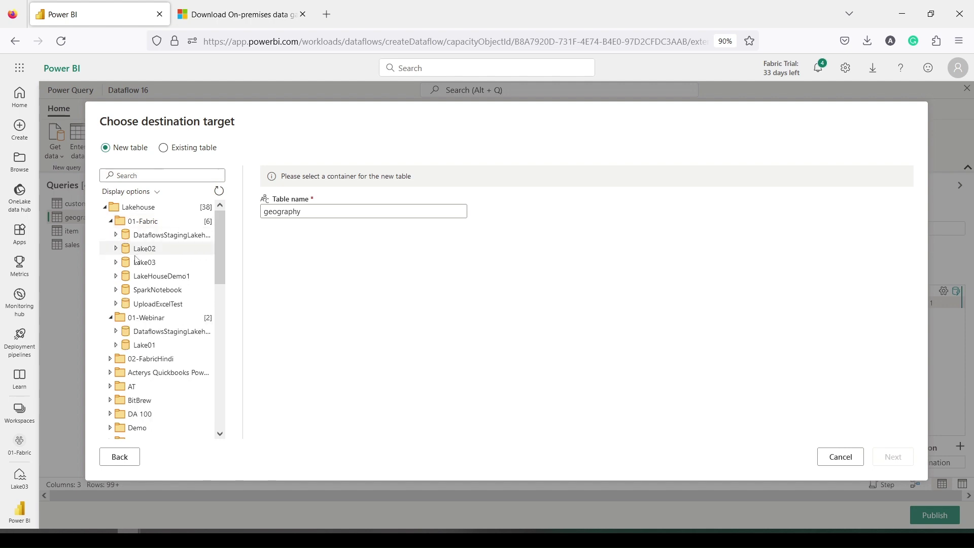
pyautogui.click(142, 262)
pyautogui.click(315, 215)
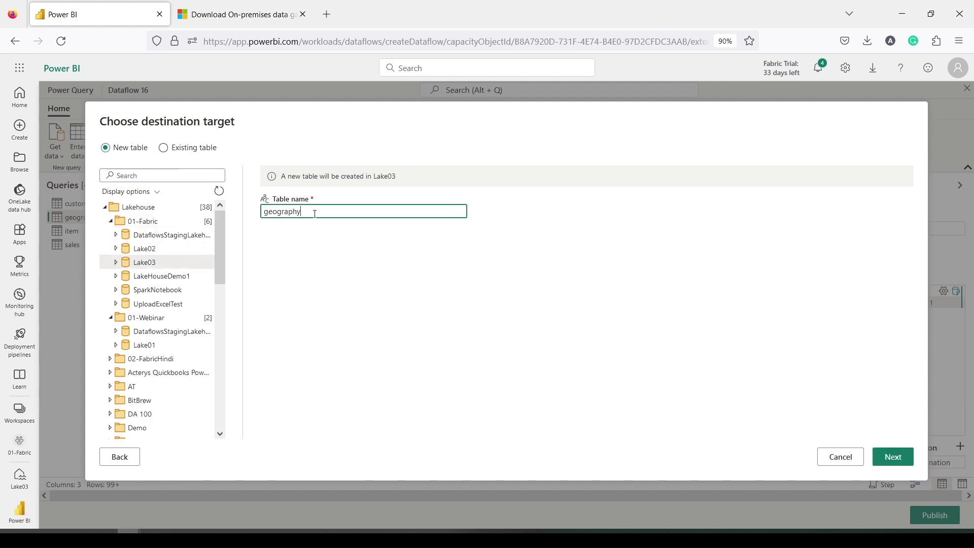
pyautogui.write('_local')
pyautogui.click(893, 457)
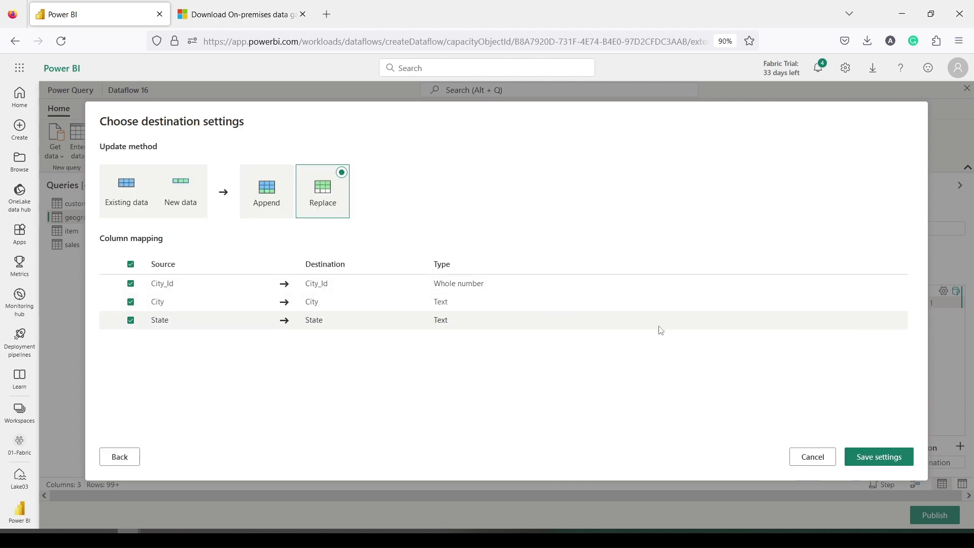
pyautogui.click(871, 458)
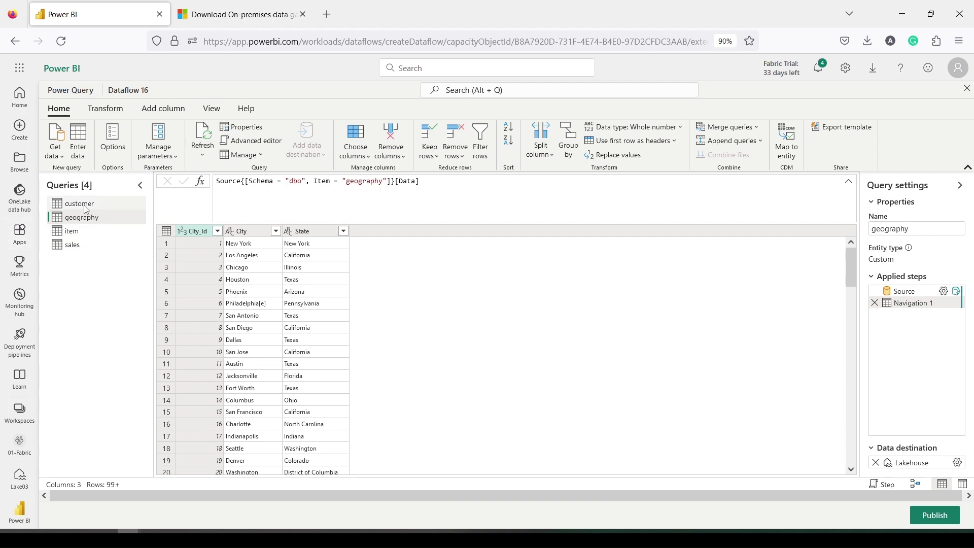
# Step: Check the data destinations set on the customer, geography and sales queries
pyautogui.click(68, 208)
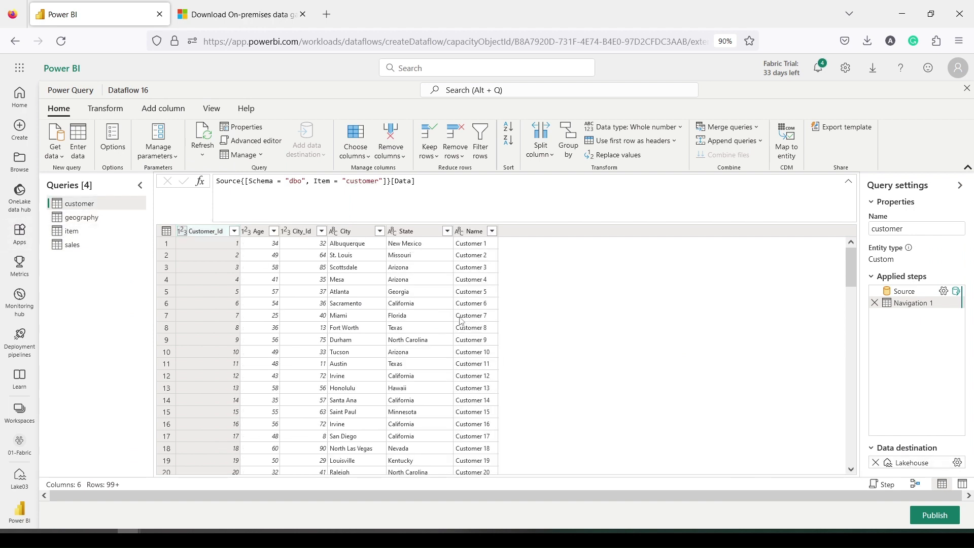
pyautogui.moveTo(901, 467)
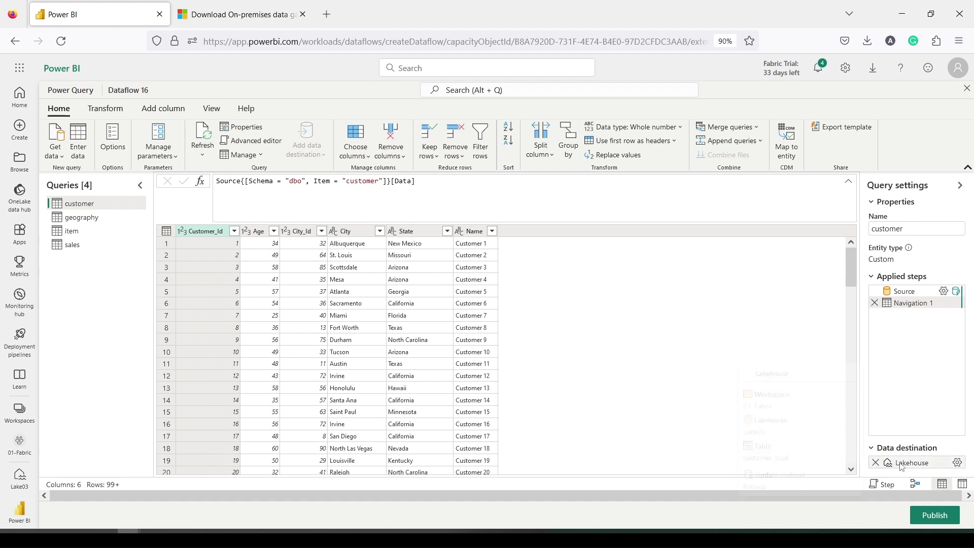
pyautogui.click(72, 222)
pyautogui.moveTo(904, 466)
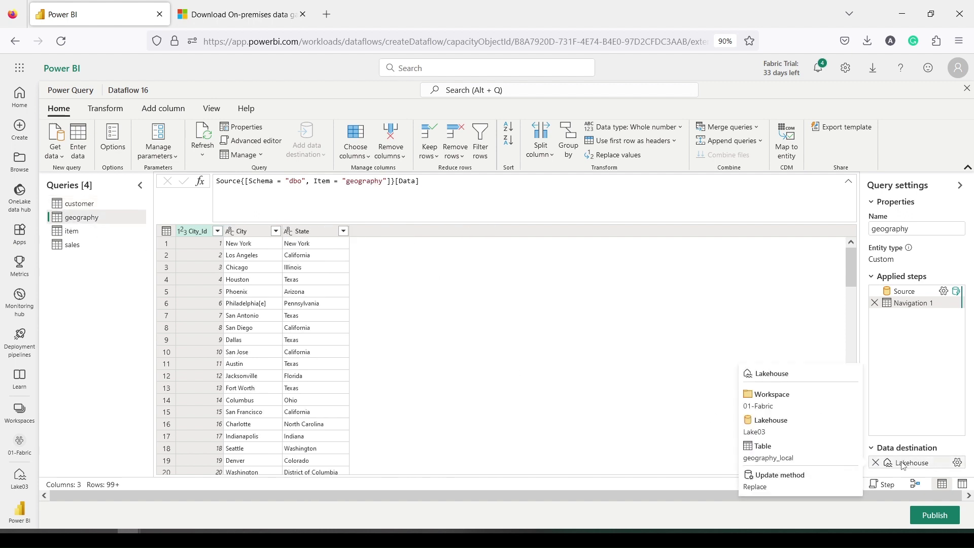
pyautogui.click(72, 245)
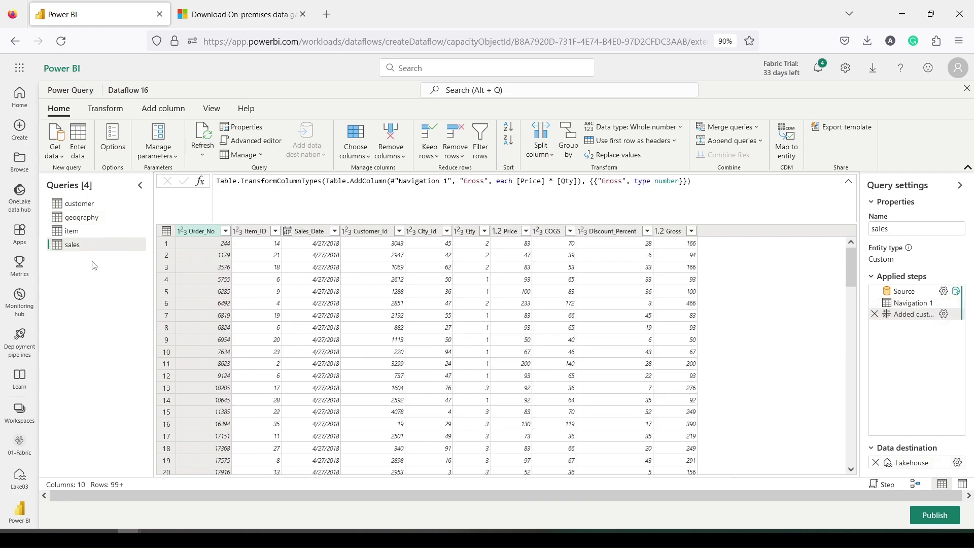
# Step: Add a Lakehouse destination to the item query as new table item_local in Lake03 of 01-Fabric, saved with the Replace update method
pyautogui.click(75, 234)
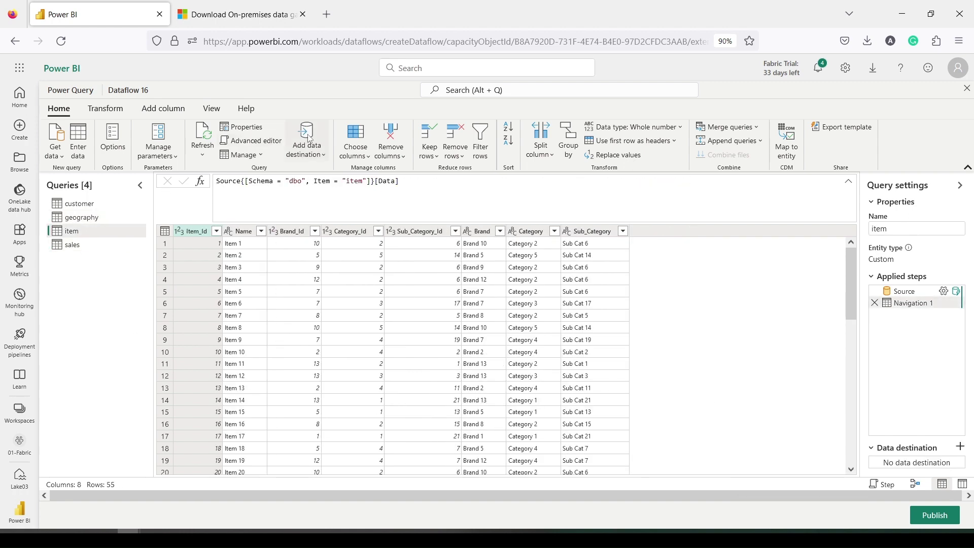
pyautogui.click(314, 160)
pyautogui.click(338, 190)
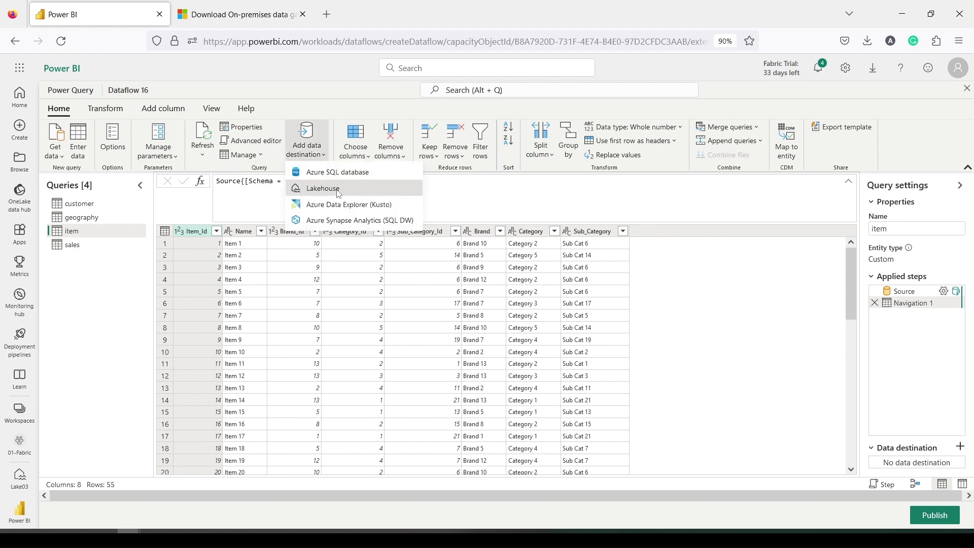
pyautogui.click(892, 457)
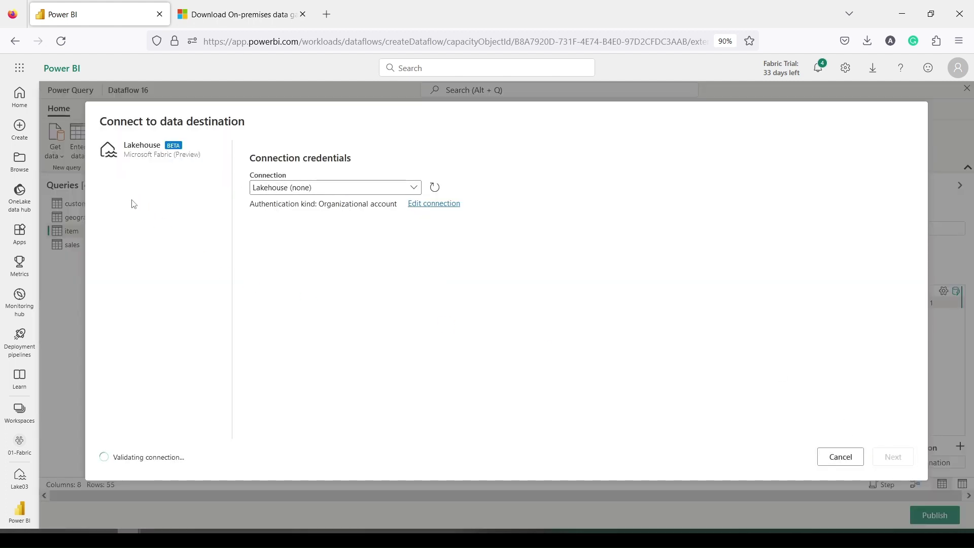
pyautogui.click(110, 222)
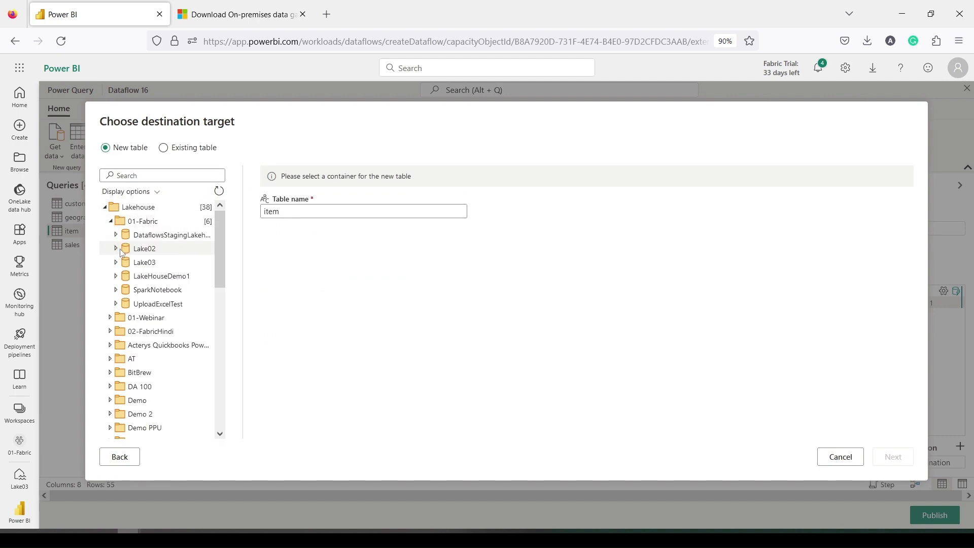
pyautogui.click(143, 263)
pyautogui.click(295, 212)
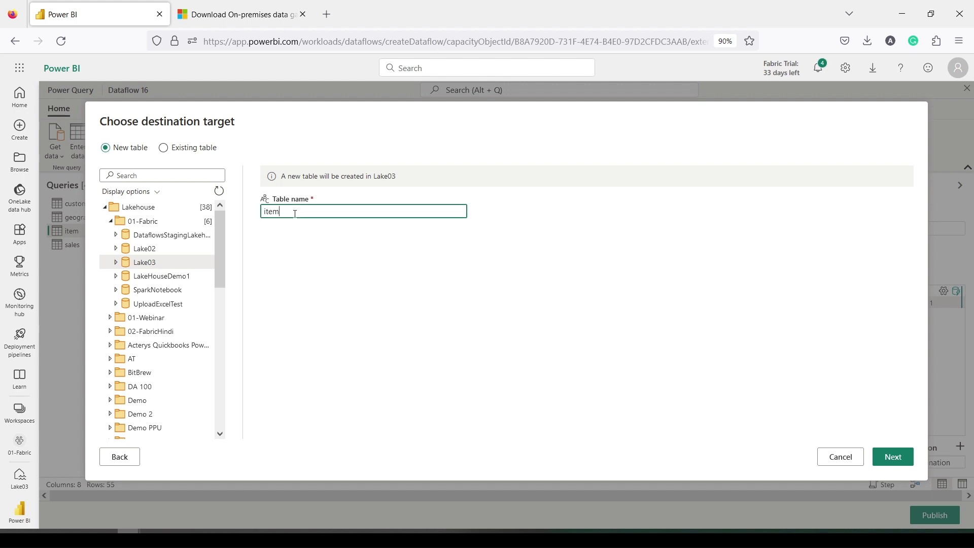
pyautogui.write('_local')
pyautogui.click(893, 457)
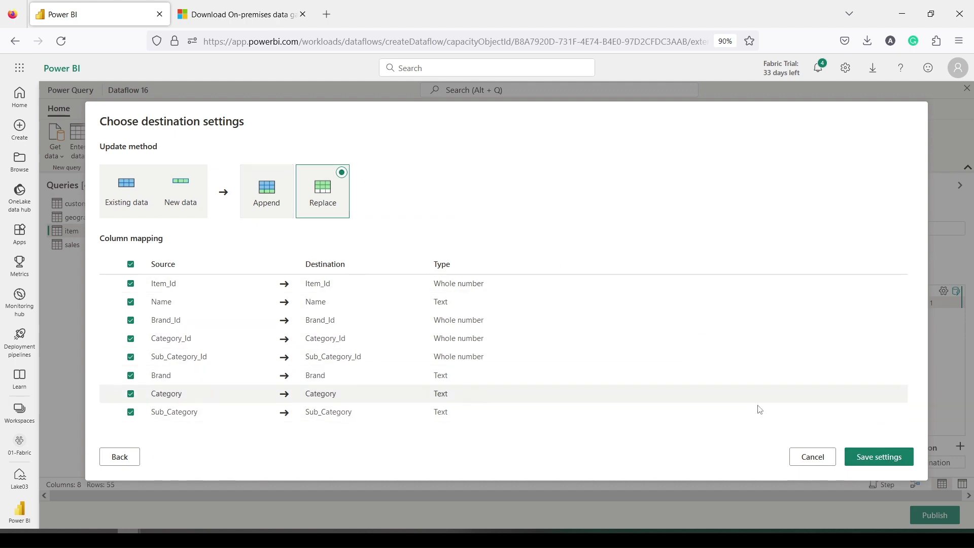
pyautogui.click(880, 462)
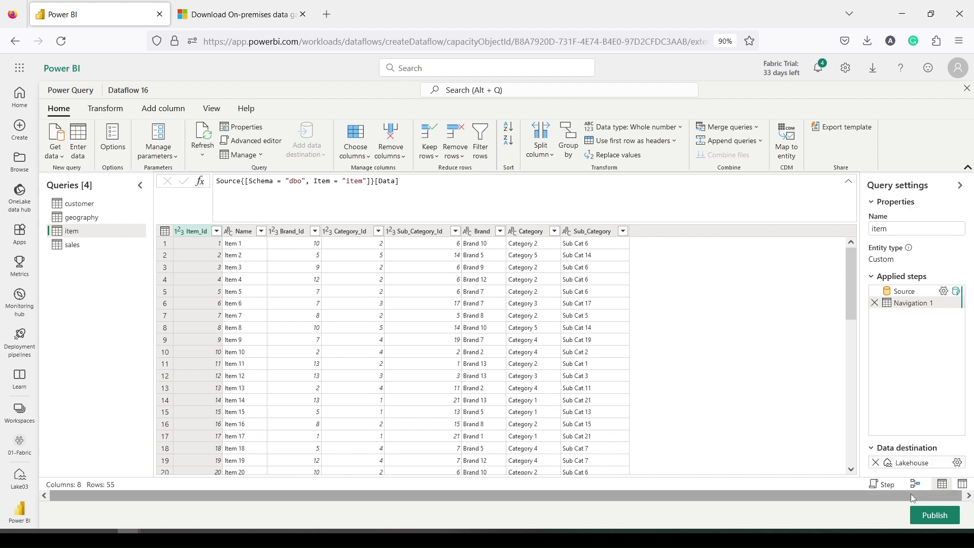
# Step: Publish the dataflow and locate Dataflow 16 in the 01-Fabric workspace list
pyautogui.click(931, 518)
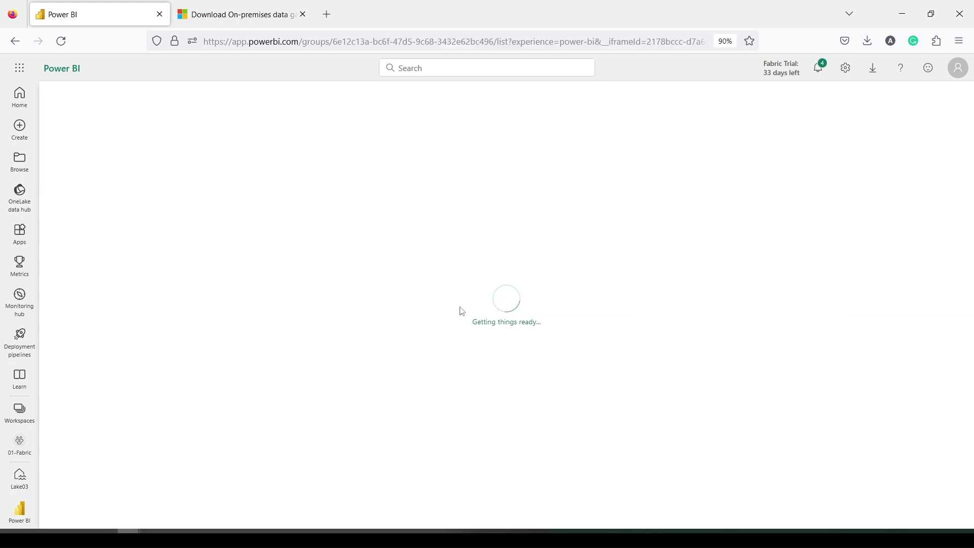
pyautogui.scroll(-5, 158, 285)
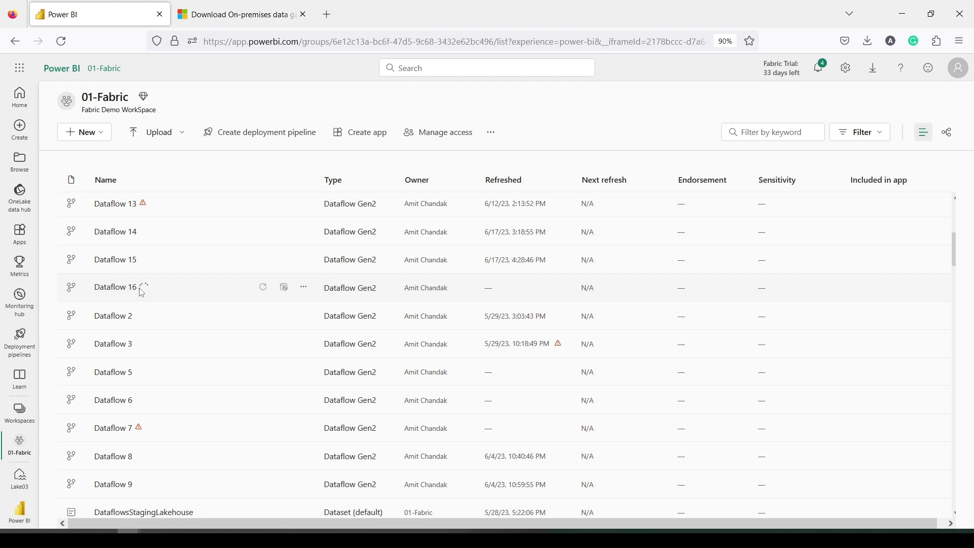
pyautogui.moveTo(84, 277); pyautogui.dragTo(168, 295)
pyautogui.moveTo(460, 277); pyautogui.dragTo(655, 300)
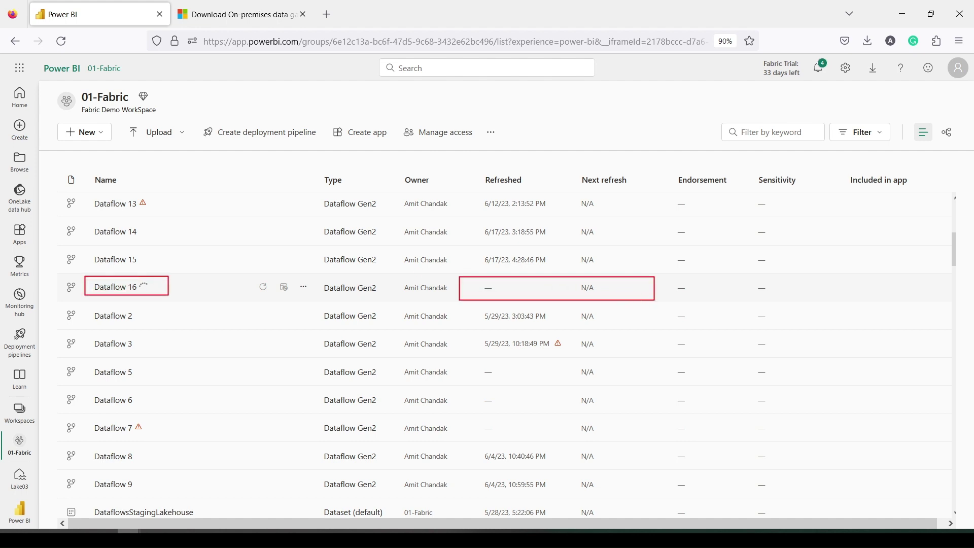
pyautogui.press('Escape')
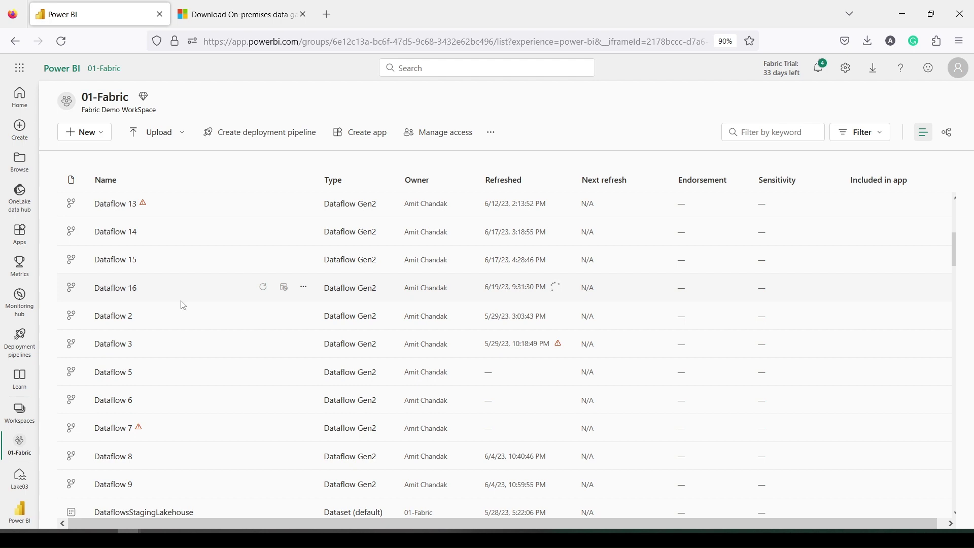
pyautogui.moveTo(534, 273)
pyautogui.mouseDown()
pyautogui.moveTo(570, 300)
pyautogui.moveTo(588, 301)
pyautogui.mouseUp()
pyautogui.press('Escape')
pyautogui.moveTo(557, 289)
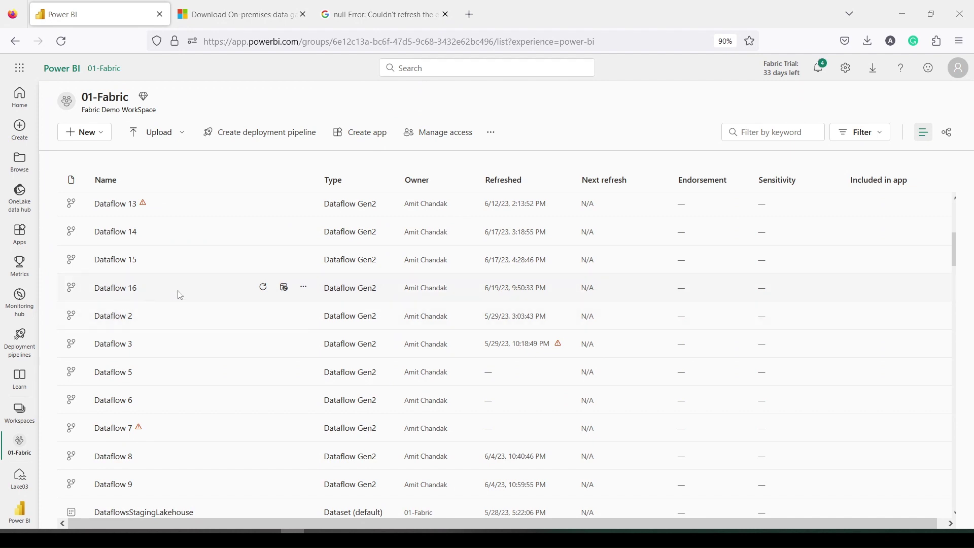
# Step: Open the refresh history of Dataflow 16 and examine the 9:40:59 PM run, including the error details of its sales write activity
pyautogui.click(305, 290)
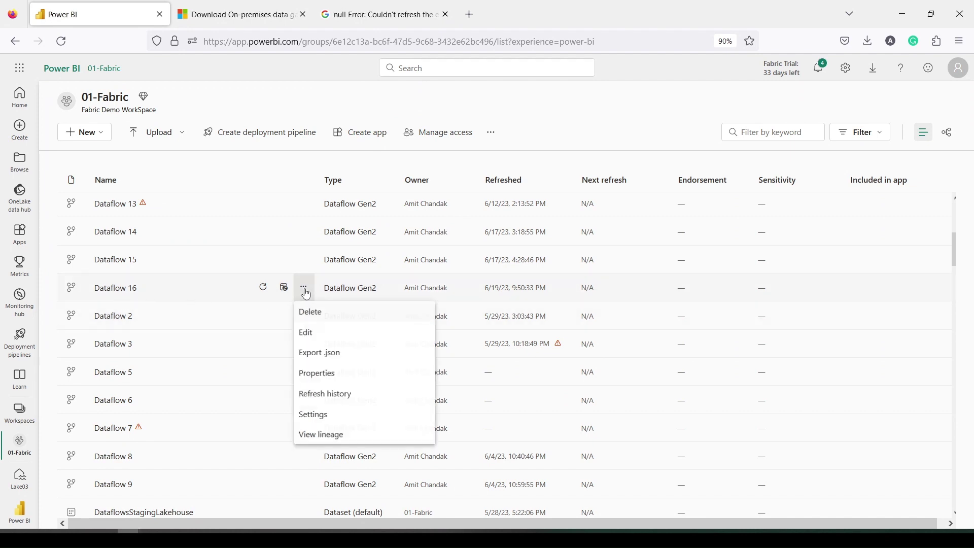
pyautogui.click(321, 404)
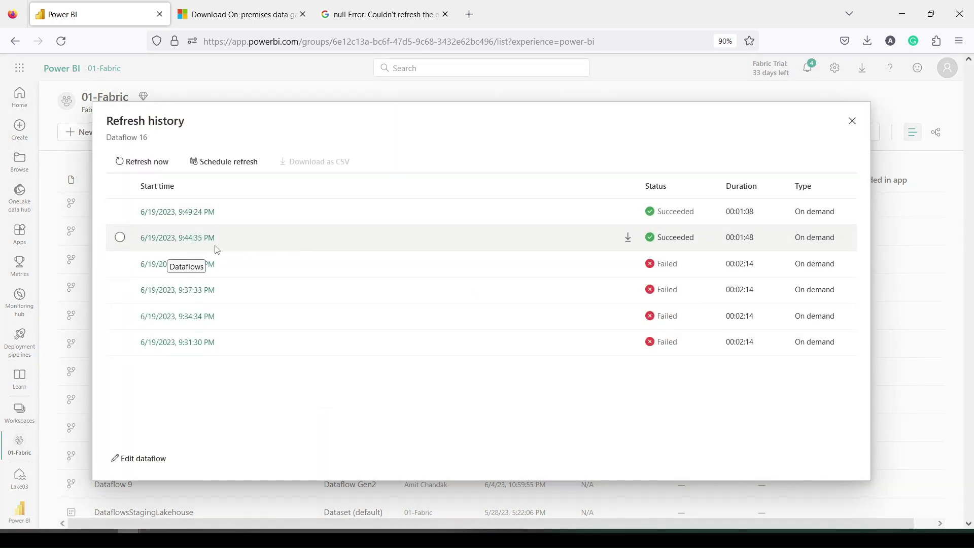
pyautogui.click(215, 264)
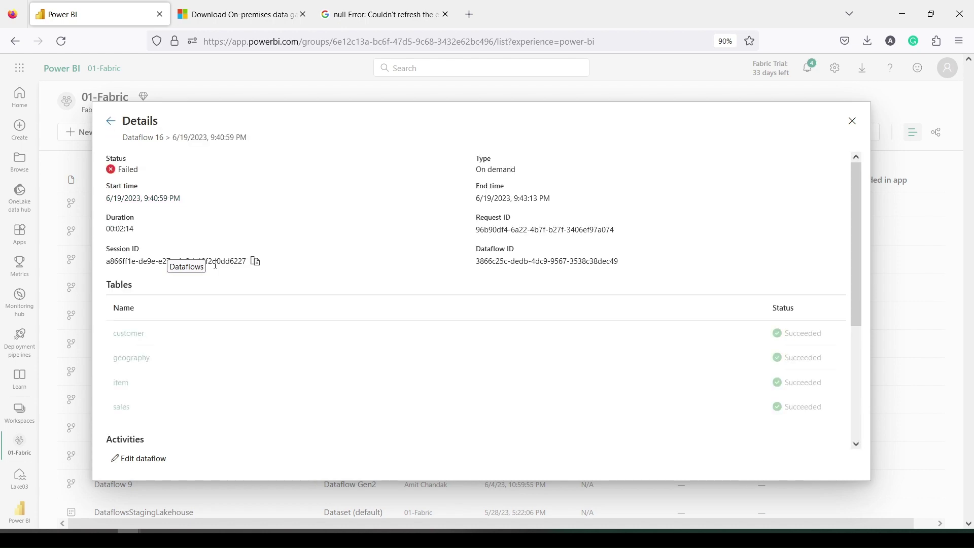
pyautogui.scroll(-4, 215, 264)
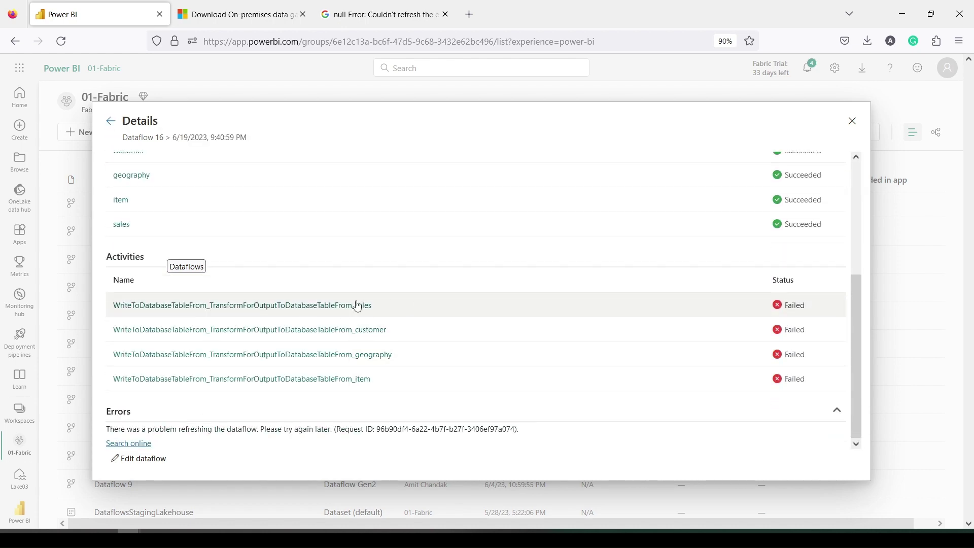
pyautogui.scroll(3, 339, 304)
pyautogui.scroll(-3, 337, 318)
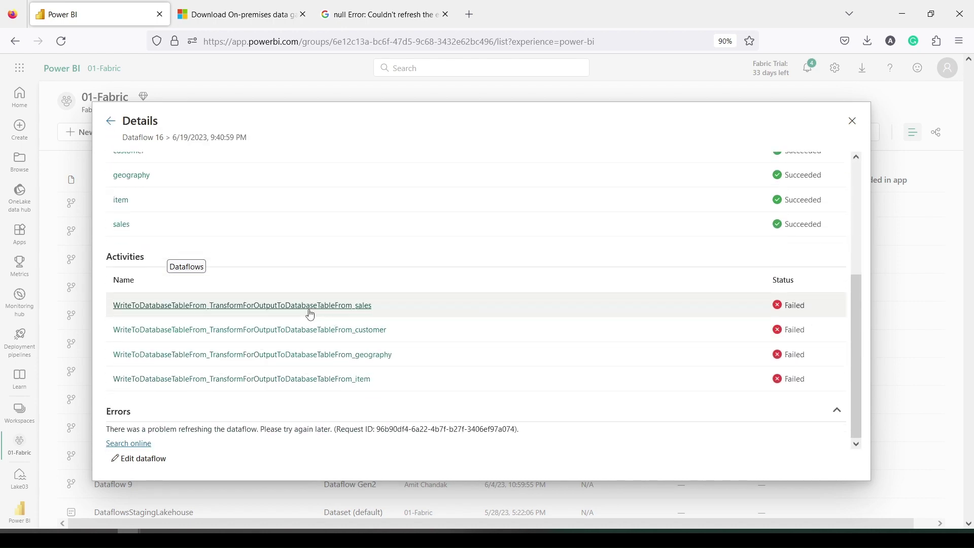
pyautogui.click(311, 306)
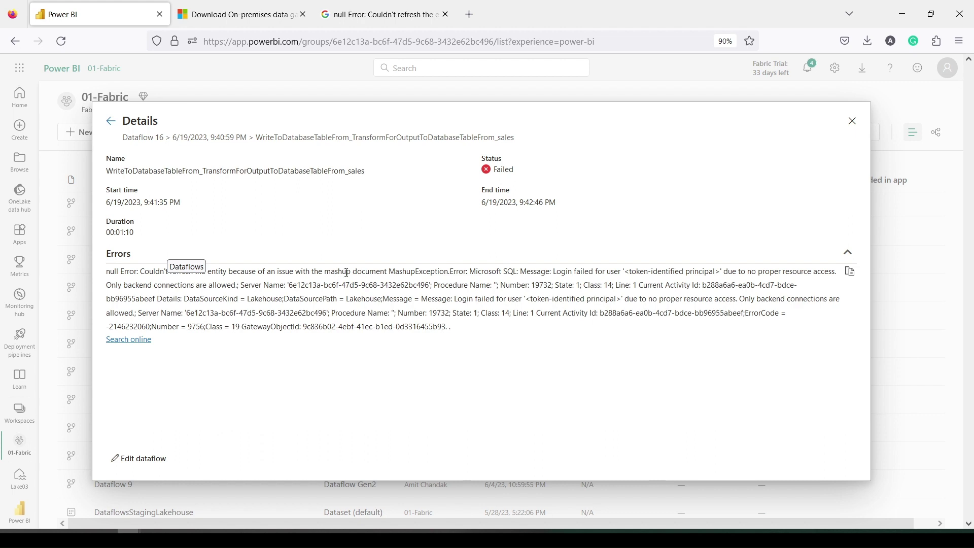
pyautogui.click(110, 122)
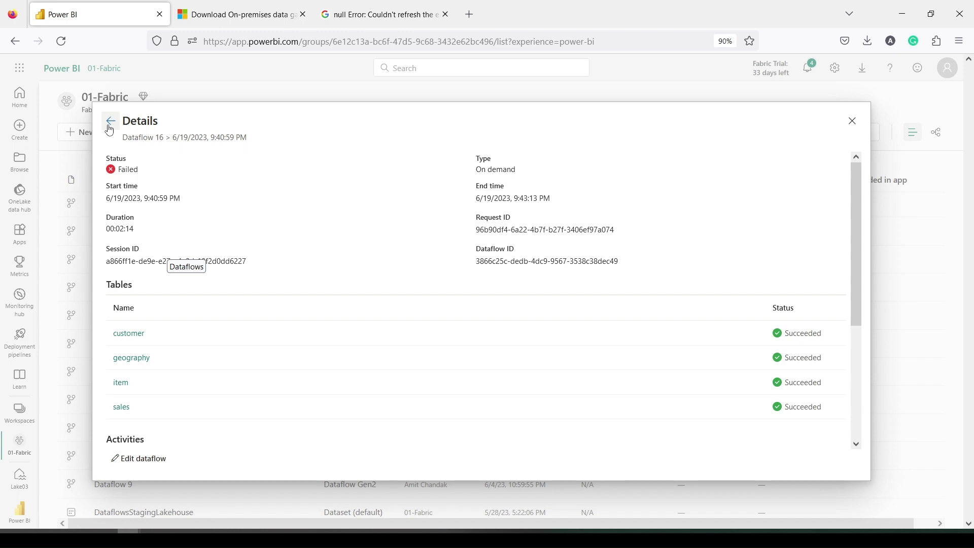
pyautogui.click(110, 127)
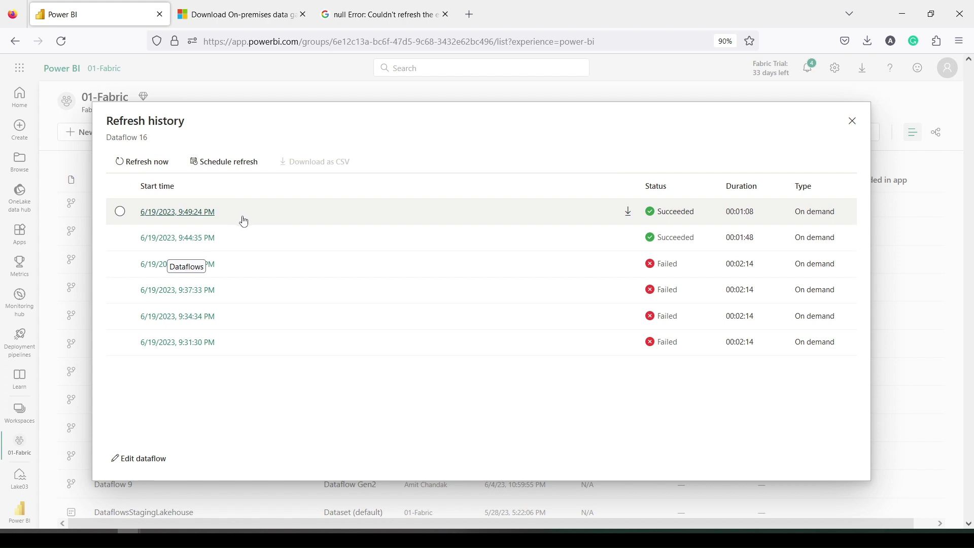
# Step: Check the table and activity statuses of the 9:49:24 PM refresh run of Dataflow 16, and close the refresh history
pyautogui.click(202, 215)
pyautogui.scroll(-3, 269, 254)
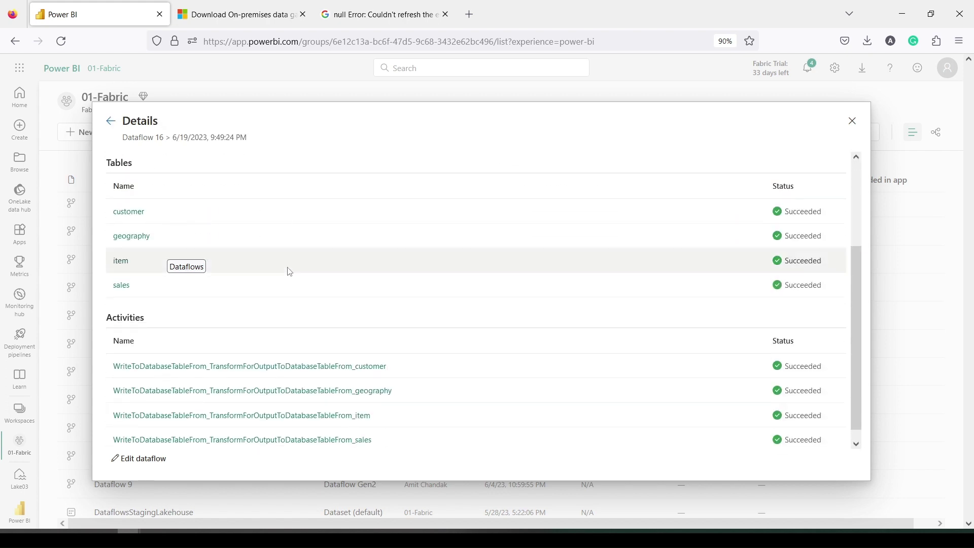
pyautogui.scroll(-1, 274, 345)
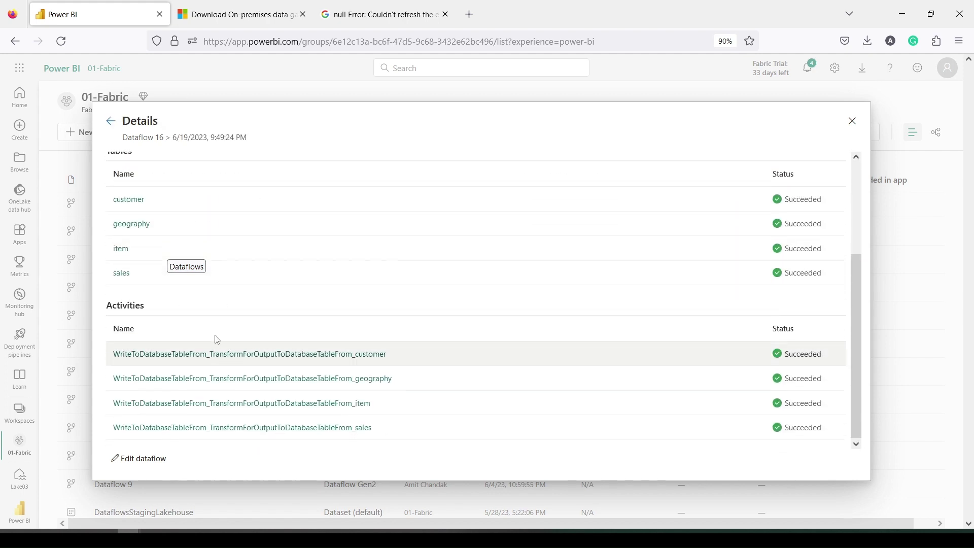
pyautogui.click(852, 121)
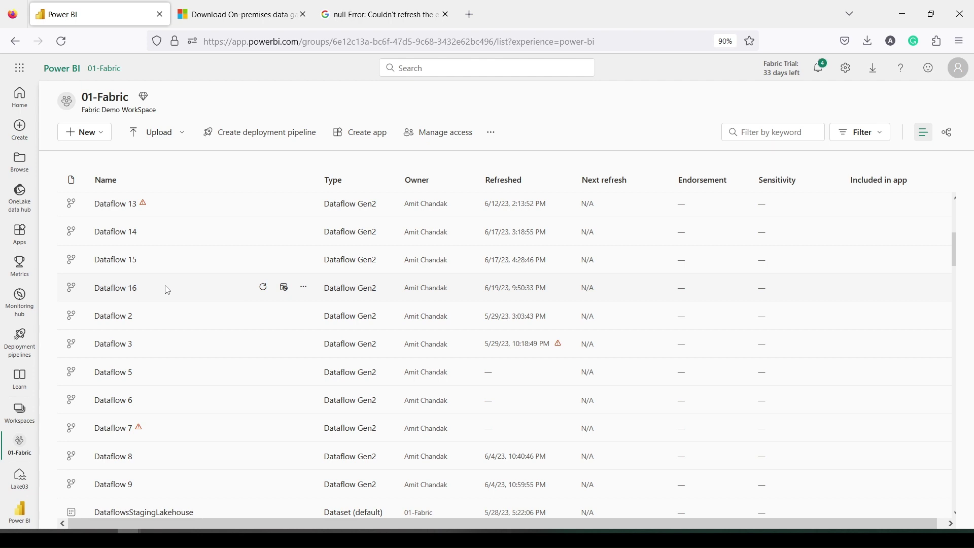
# Step: Open the Lake03 lakehouse from the 01-Fabric workspace list
pyautogui.scroll(-2, 167, 290)
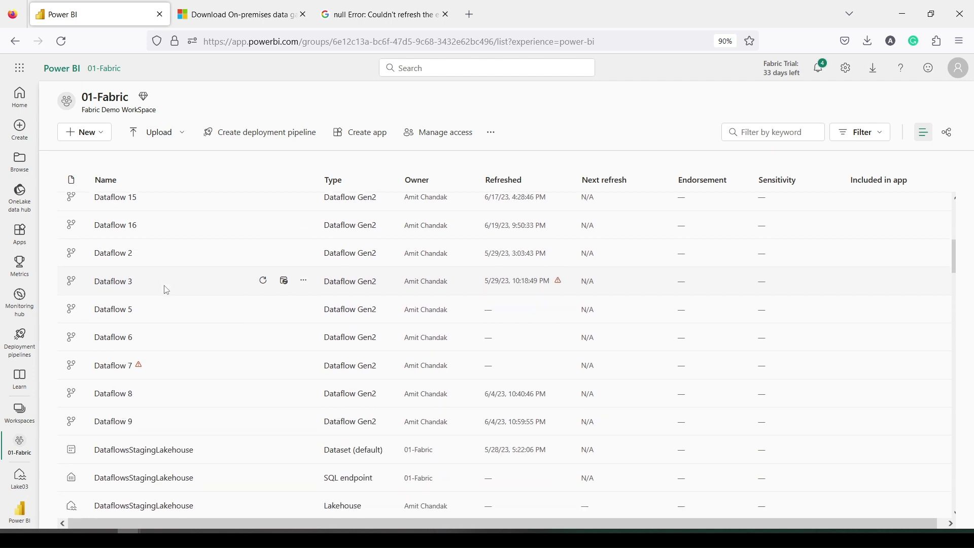
pyautogui.scroll(-10, 166, 292)
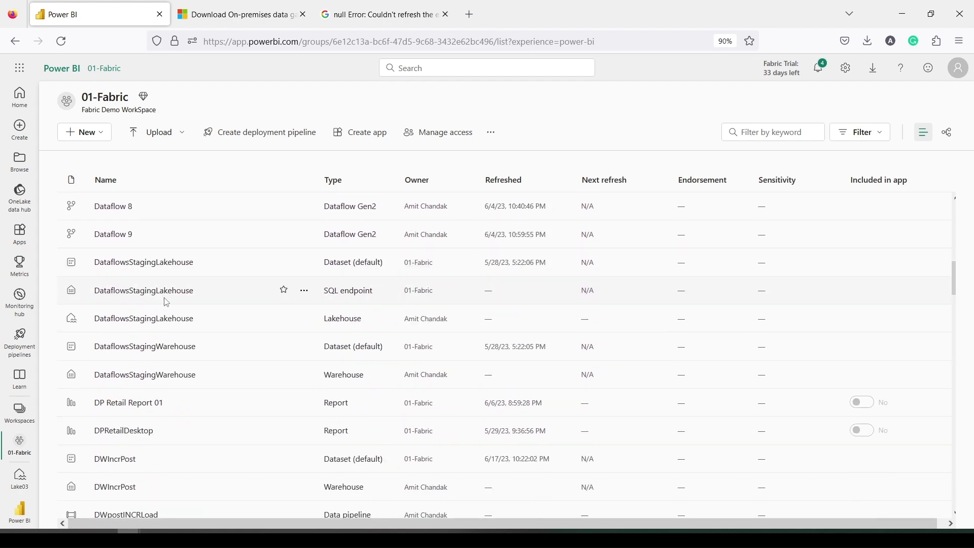
pyautogui.scroll(-14, 166, 302)
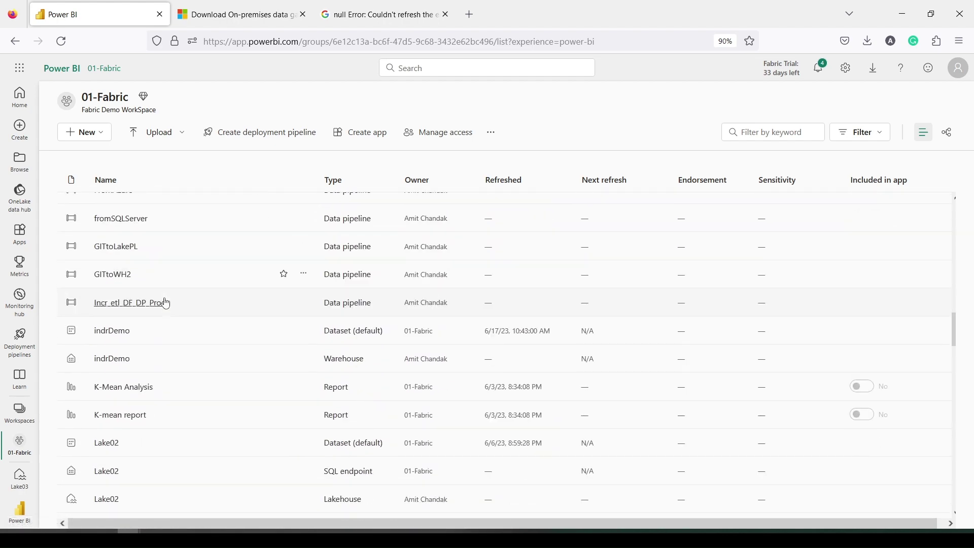
pyautogui.scroll(-4, 167, 302)
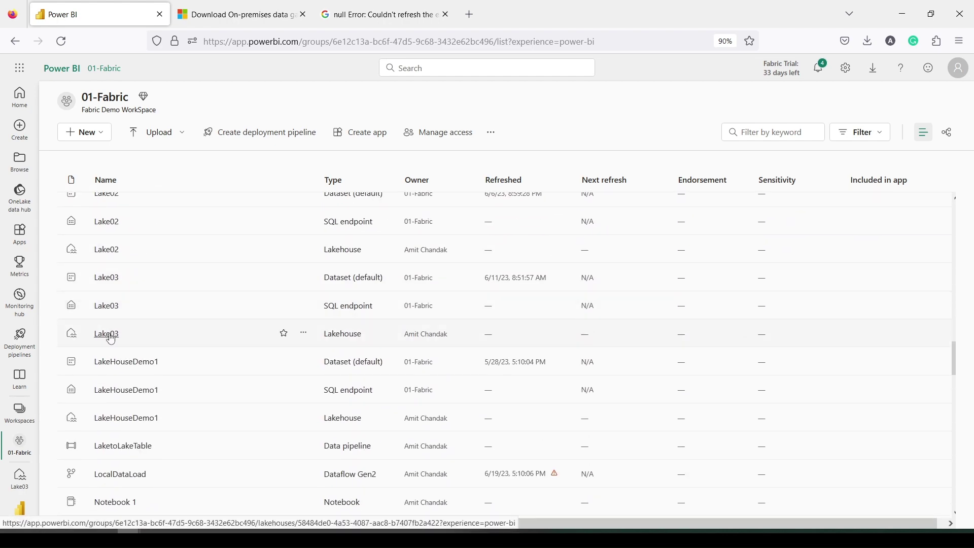
pyautogui.click(108, 334)
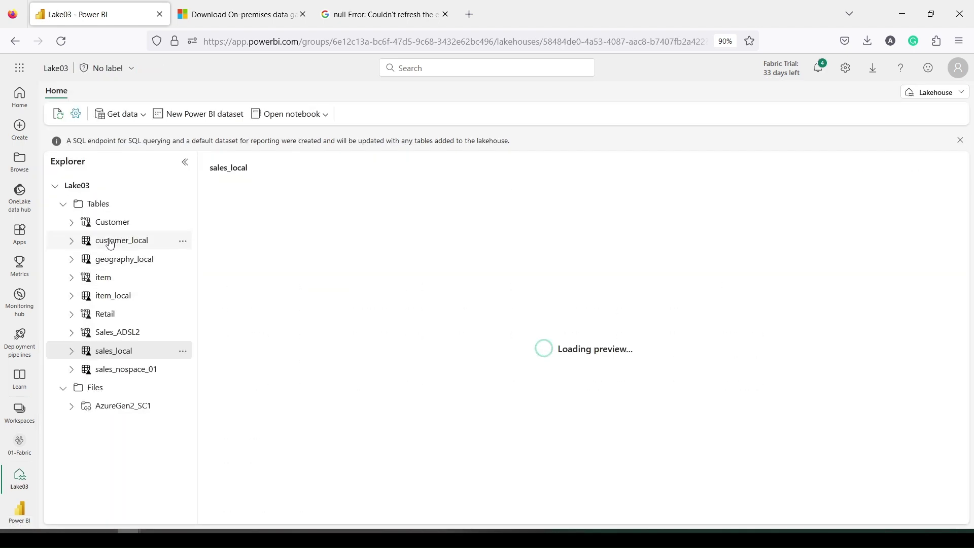
# Step: Preview the customer_local, geography_local, item_local and sales_local tables in Lake03
pyautogui.click(115, 245)
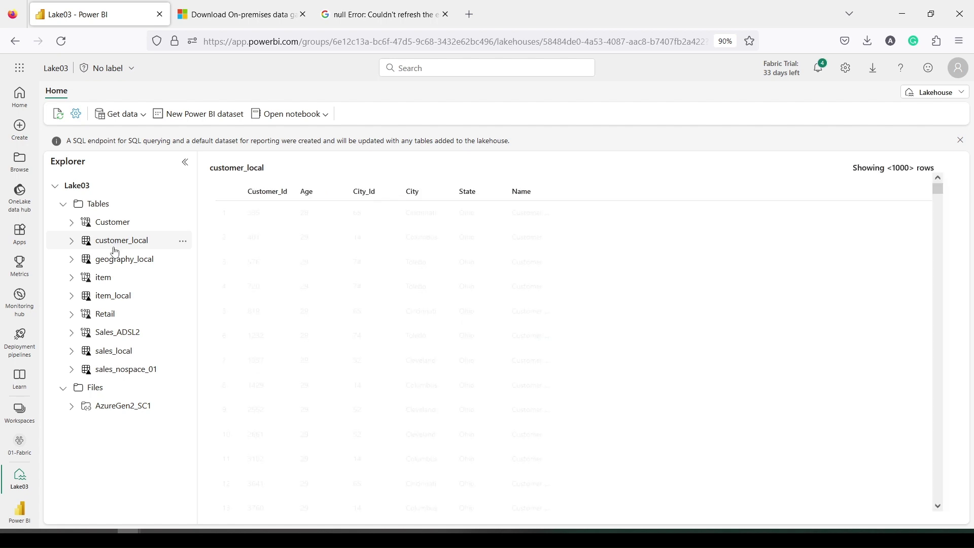
pyautogui.click(115, 265)
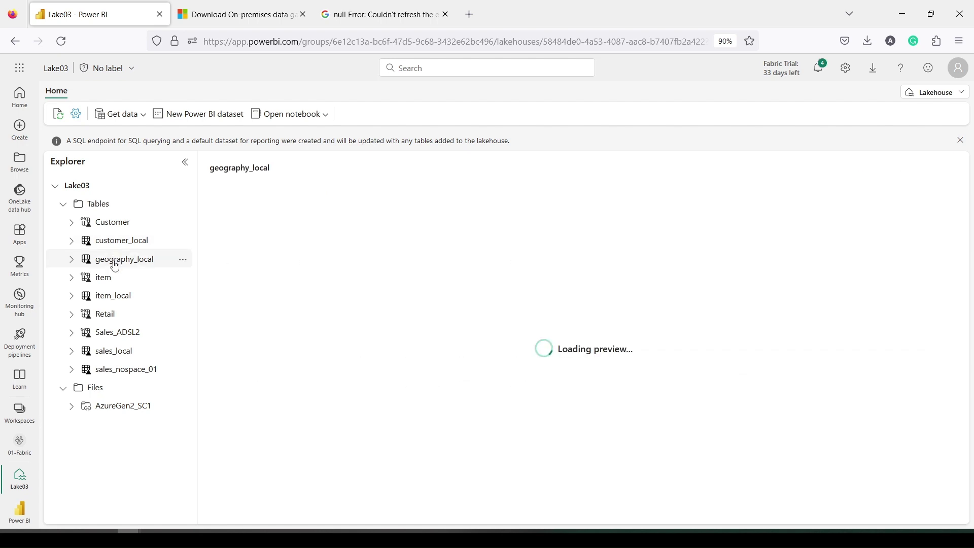
pyautogui.click(115, 303)
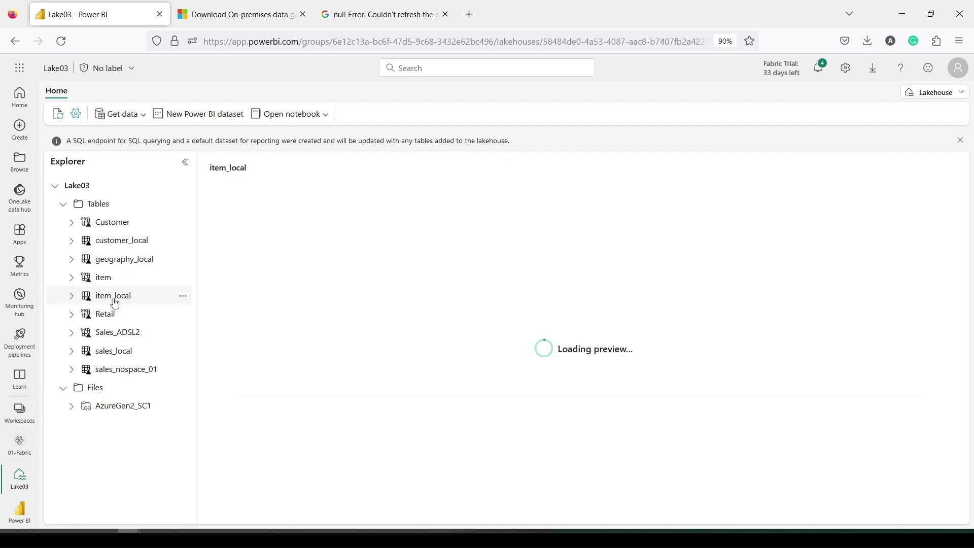
pyautogui.click(117, 352)
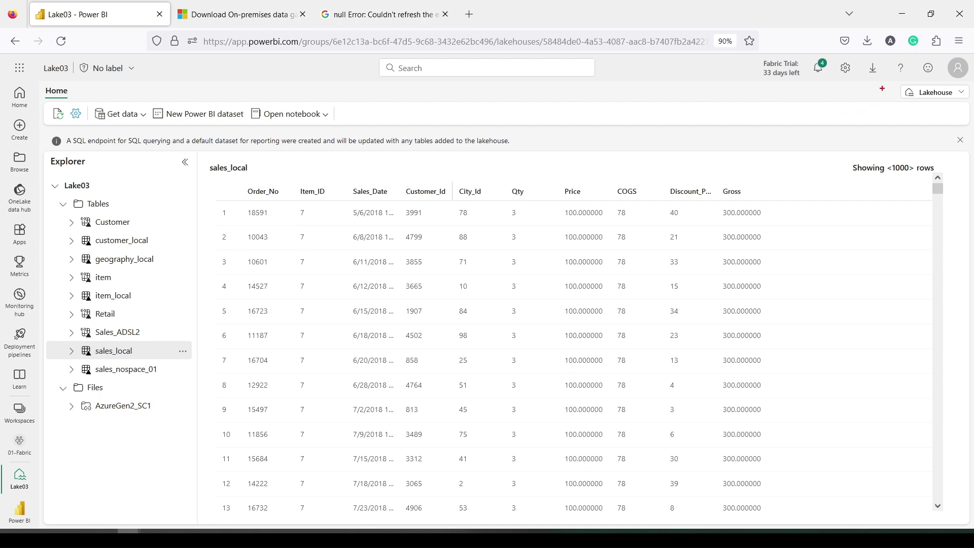
# Step: Switch Lake03 from the Lakehouse view to its SQL endpoint
pyautogui.moveTo(877, 85); pyautogui.dragTo(969, 109)
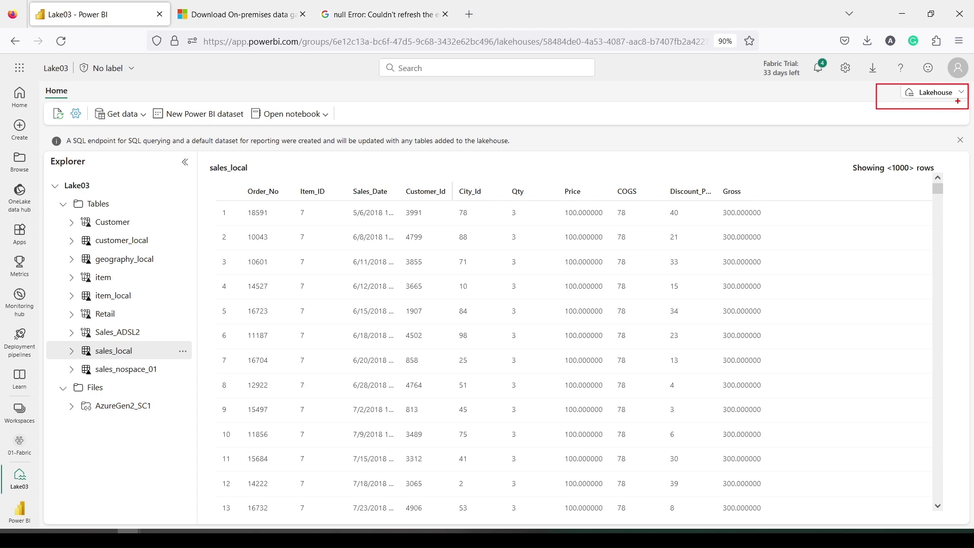
pyautogui.click(954, 93)
pyautogui.click(873, 144)
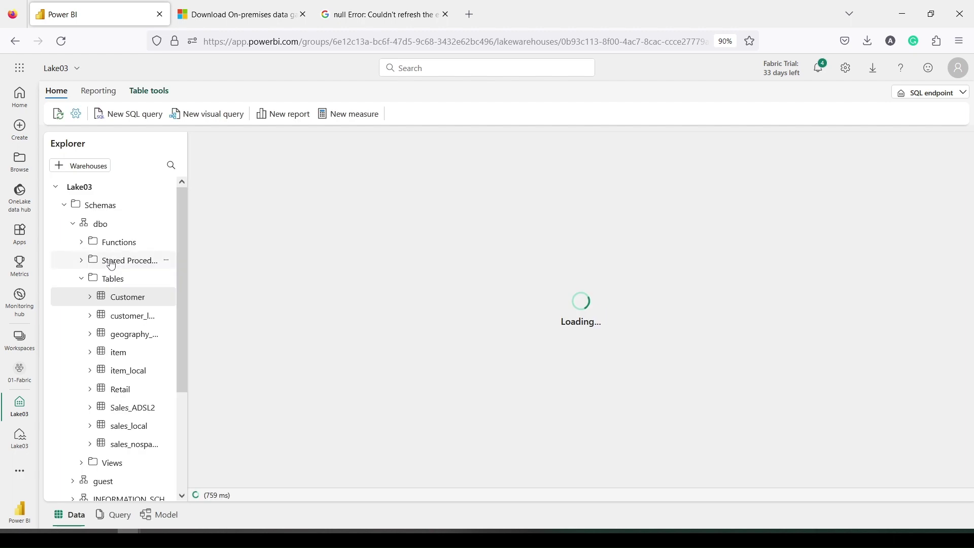
# Step: Generate a Select TOP 100 SQL query for the sales_local table and run it
pyautogui.scroll(-3, 112, 264)
pyautogui.scroll(3, 124, 324)
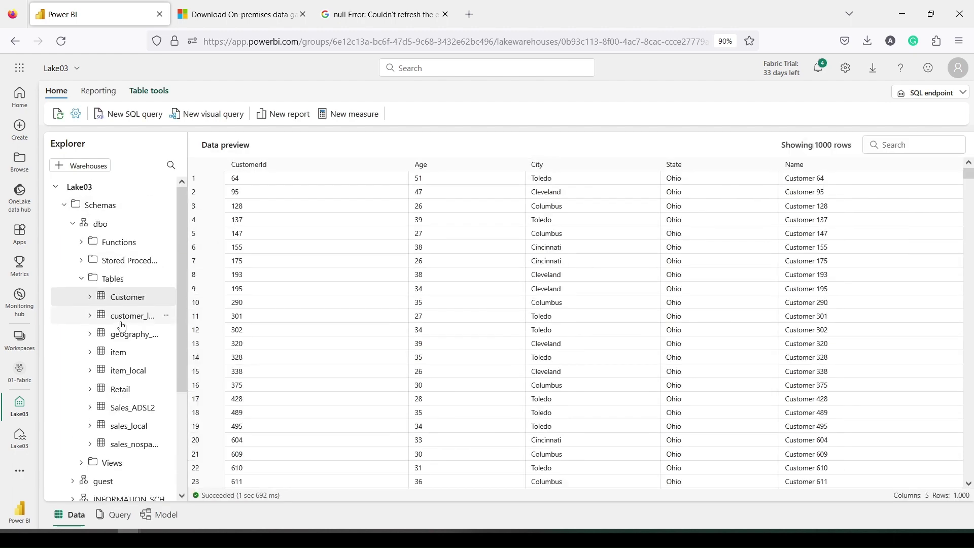
pyautogui.scroll(-3, 127, 346)
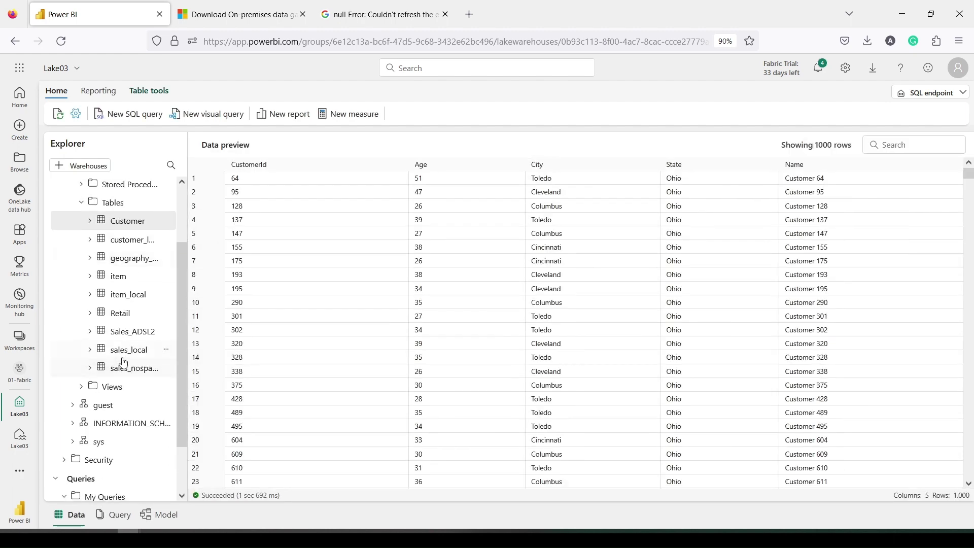
pyautogui.rightClick(121, 355)
pyautogui.moveTo(213, 368)
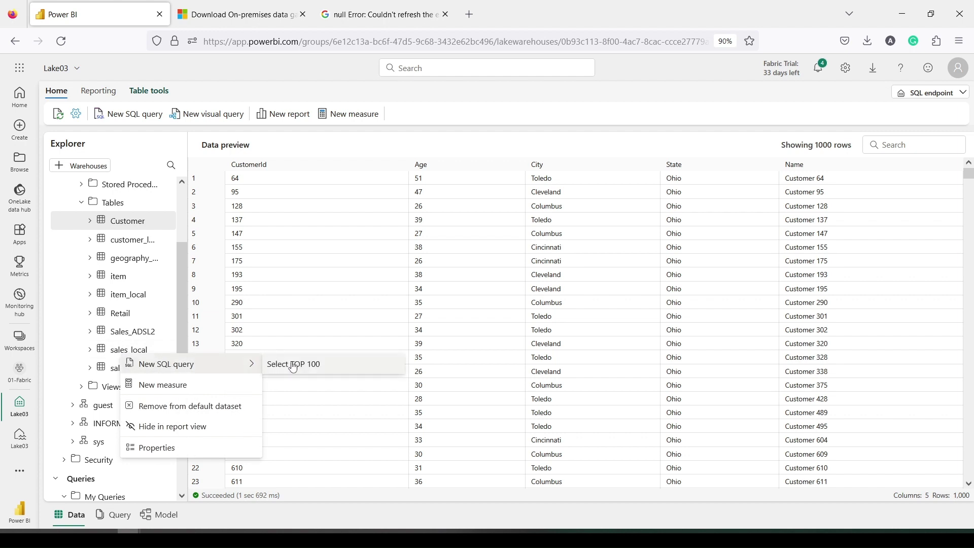
pyautogui.click(310, 365)
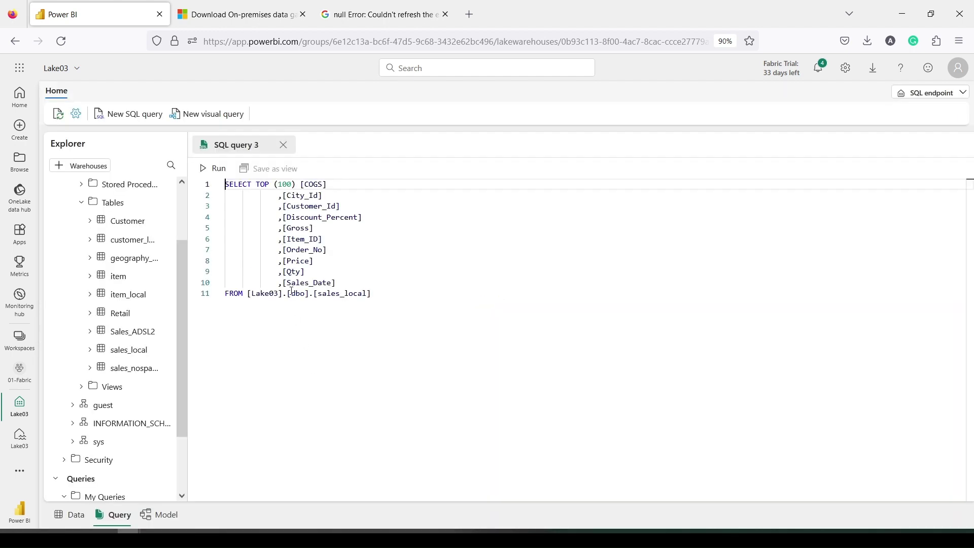
pyautogui.scroll(-2, 351, 229)
pyautogui.moveTo(370, 249); pyautogui.dragTo(208, 177)
pyautogui.click(208, 174)
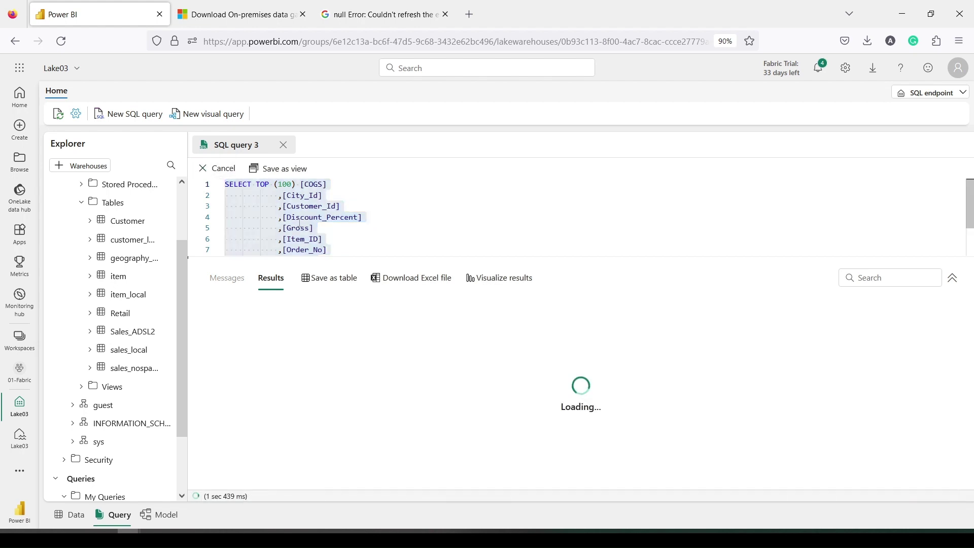
# Step: Replace the query's TOP (100) clause and column list with count(*) and run it on sales_local
pyautogui.click(256, 185)
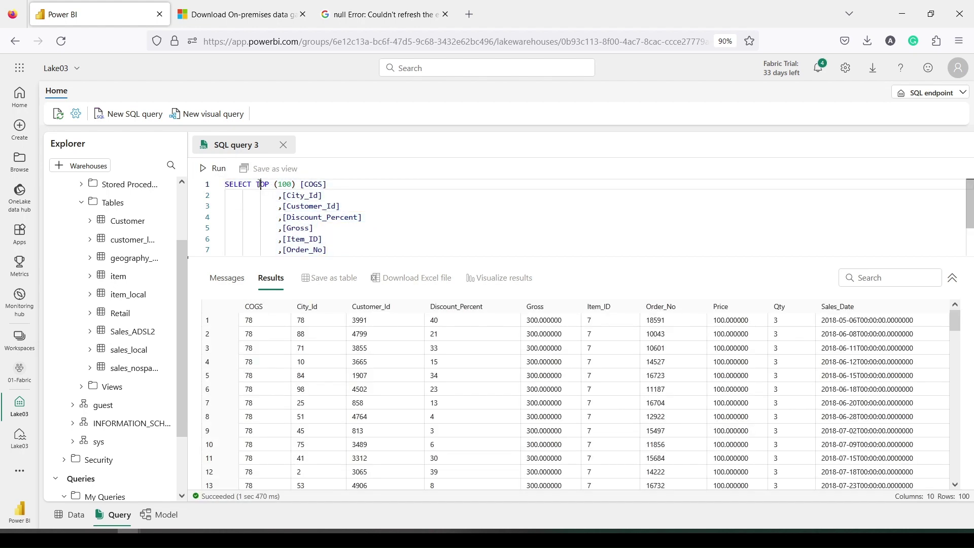
pyautogui.moveTo(256, 185); pyautogui.dragTo(343, 239)
pyautogui.write('count(*')
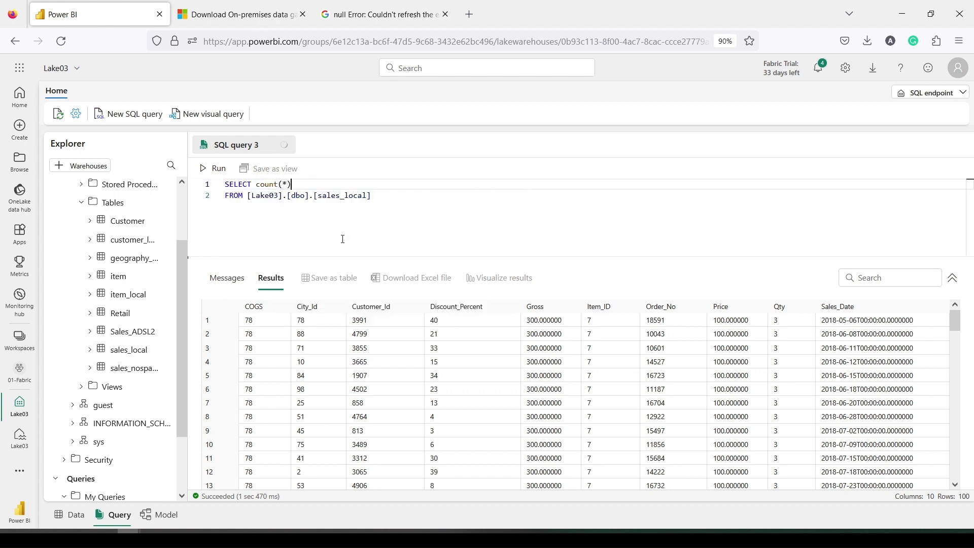
pyautogui.hotkey('ctrl', 'a')
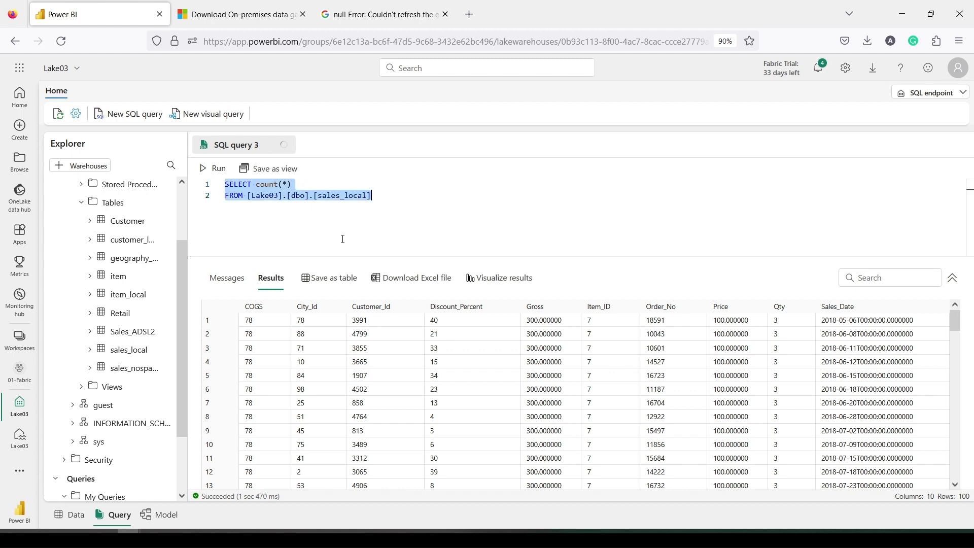
pyautogui.click(200, 170)
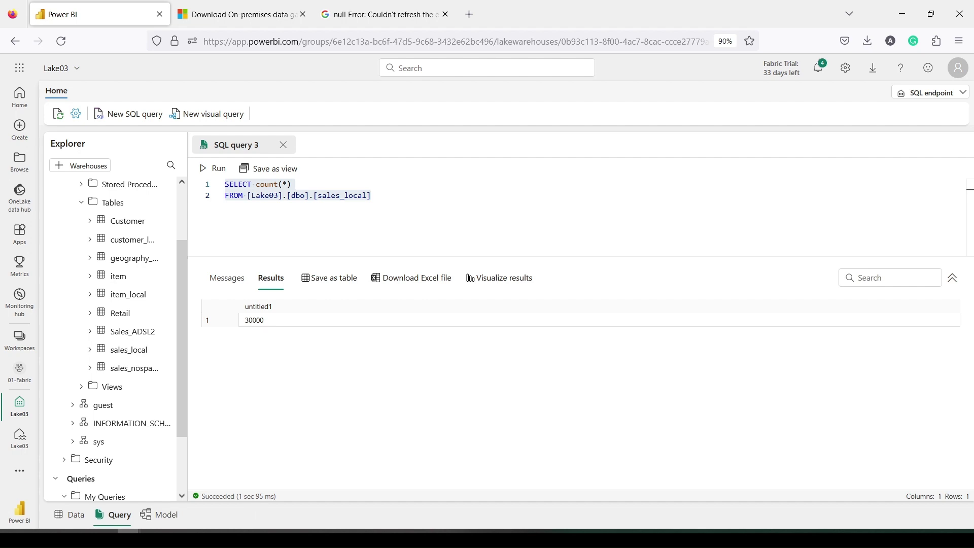
# Step: Open the Model view of the Lake03 SQL endpoint
pyautogui.moveTo(134, 501); pyautogui.dragTo(199, 522)
pyautogui.click(163, 515)
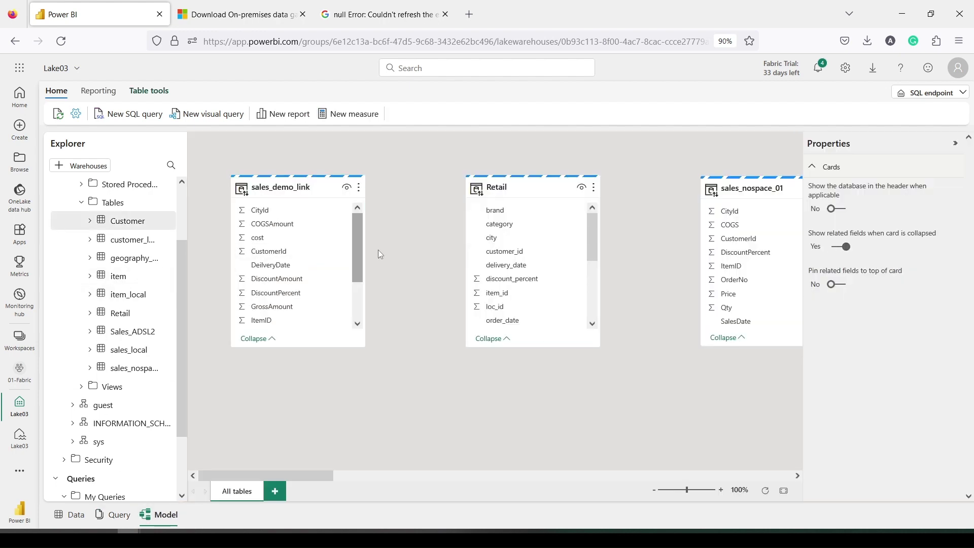
# Step: Move sales_local below geography_local and create an active many-to-one relationship between their City_Id columns with single cross-filter direction
pyautogui.moveTo(305, 474); pyautogui.dragTo(750, 445)
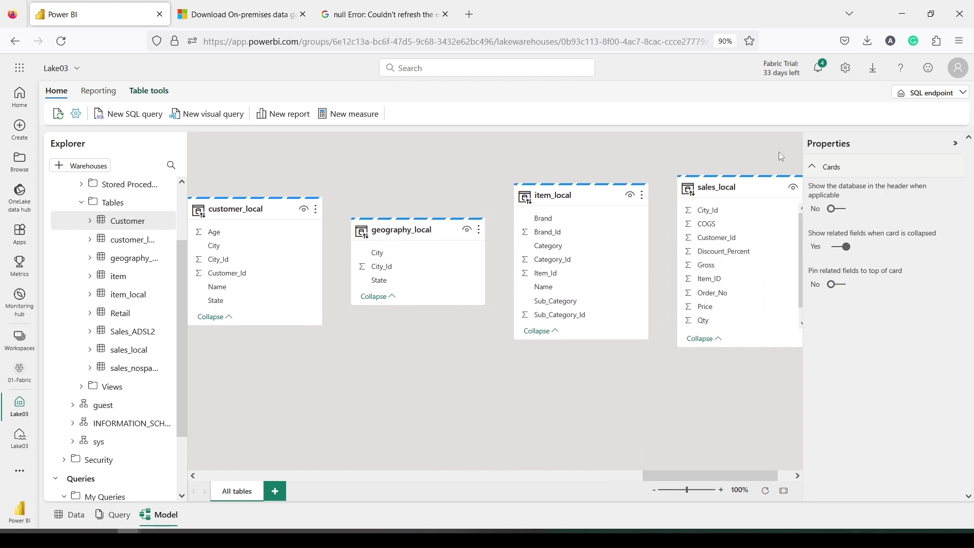
pyautogui.moveTo(746, 188); pyautogui.dragTo(540, 319)
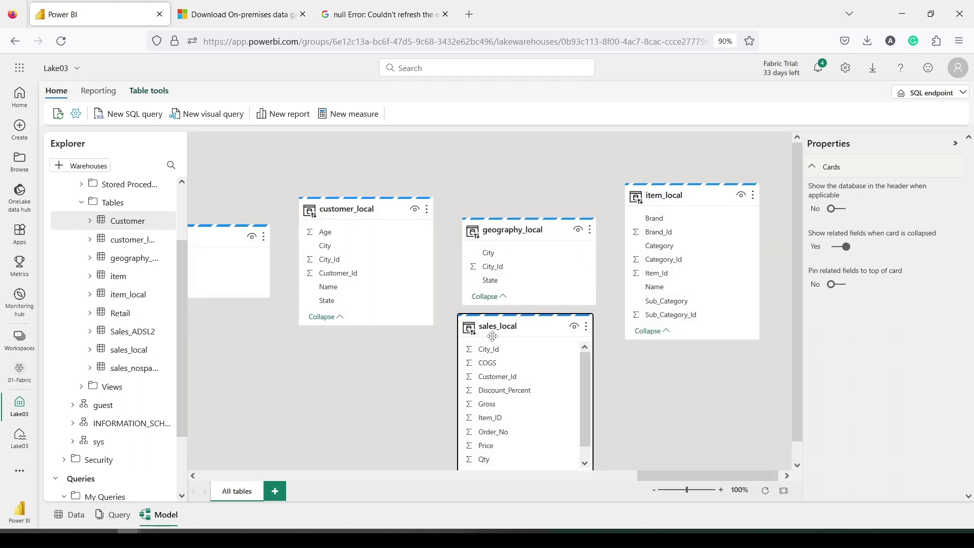
pyautogui.moveTo(487, 349); pyautogui.dragTo(491, 272)
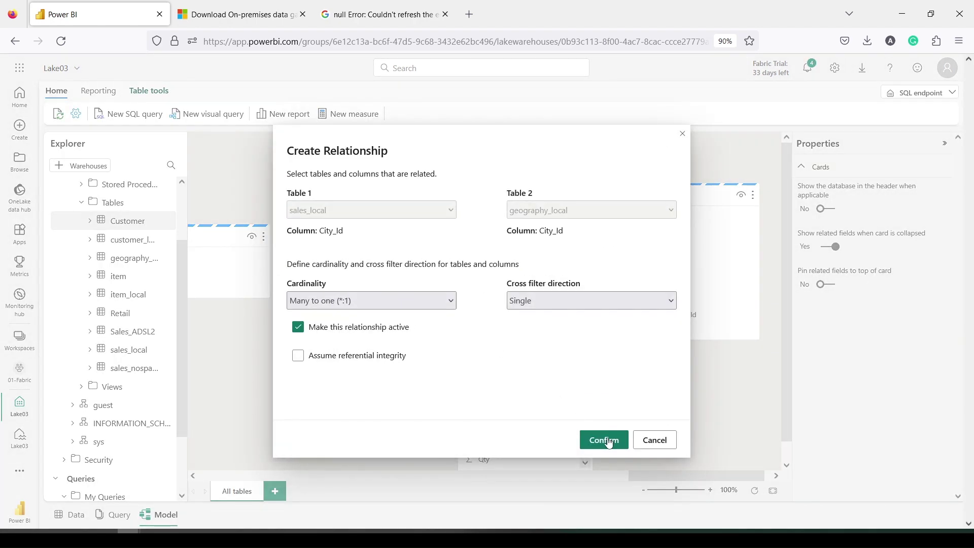
pyautogui.click(609, 441)
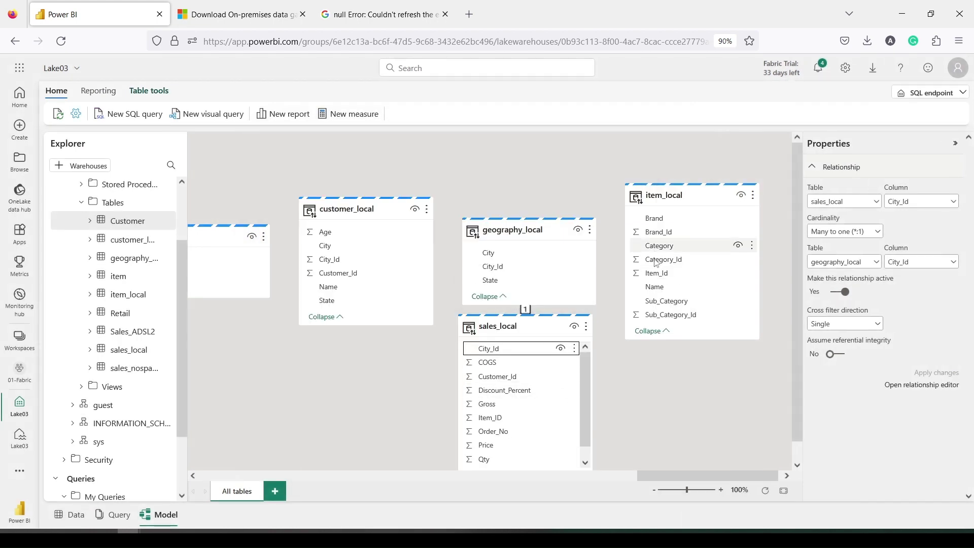
# Step: Bring customer_local close to sales_local in the diagram and create an active many-to-one relationship between their Customer_Id columns
pyautogui.moveTo(539, 227); pyautogui.dragTo(532, 184)
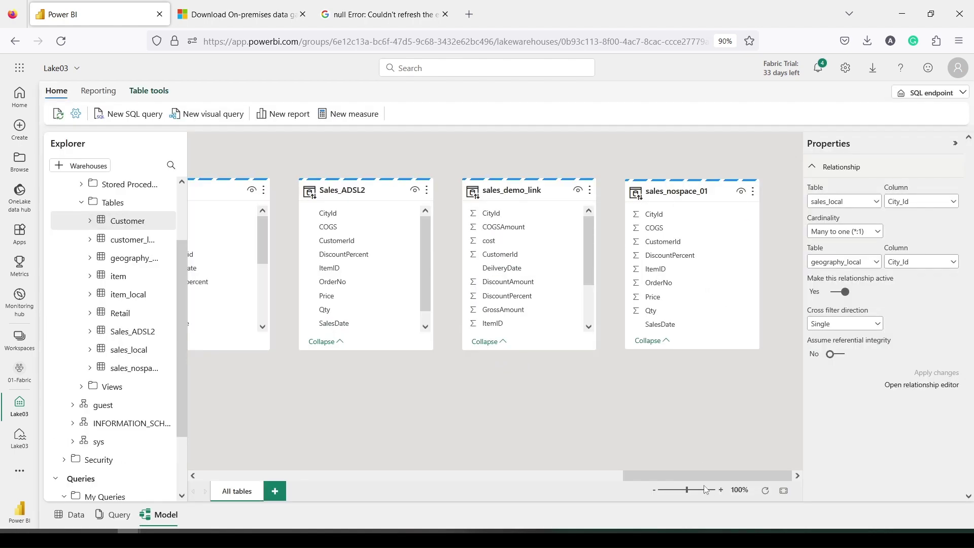
pyautogui.moveTo(660, 477); pyautogui.dragTo(356, 486)
pyautogui.moveTo(526, 216); pyautogui.dragTo(234, 351)
pyautogui.moveTo(361, 476); pyautogui.dragTo(683, 436)
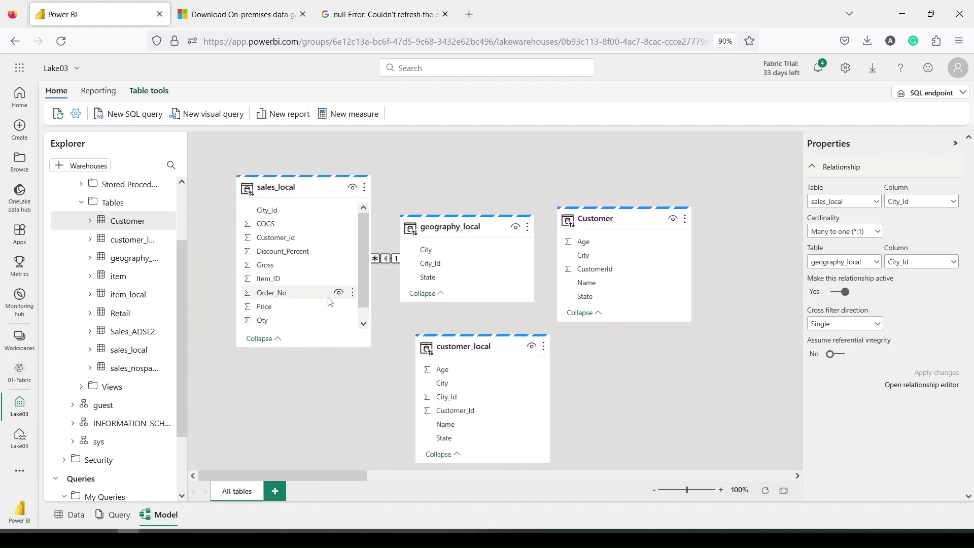
pyautogui.moveTo(304, 238); pyautogui.dragTo(464, 413)
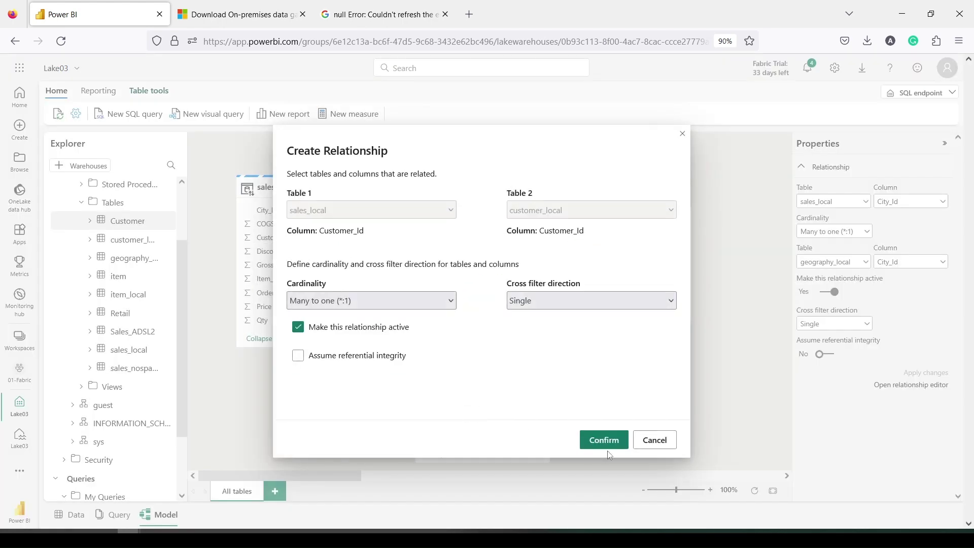
pyautogui.click(605, 439)
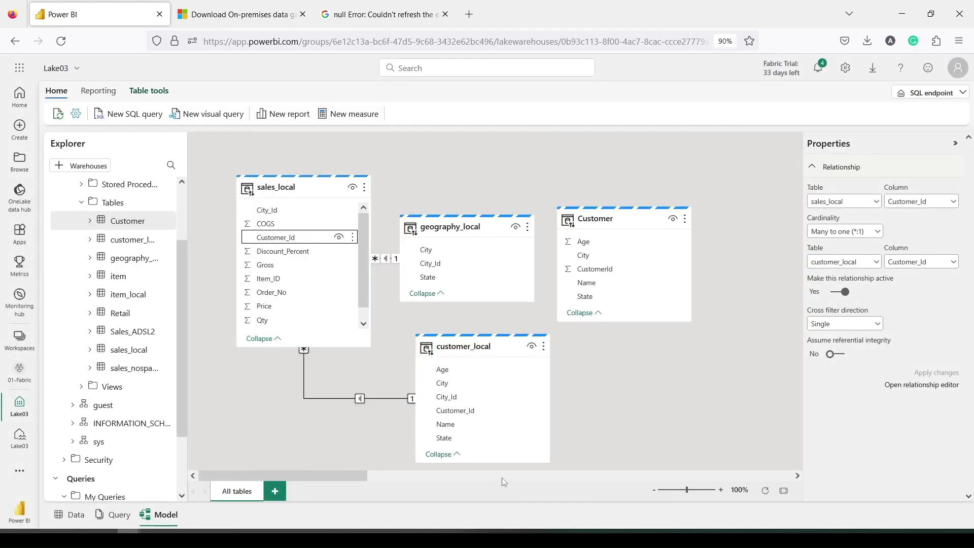
# Step: Move the item_local table across the model diagram to just below sales_local
pyautogui.moveTo(342, 477); pyautogui.dragTo(560, 473)
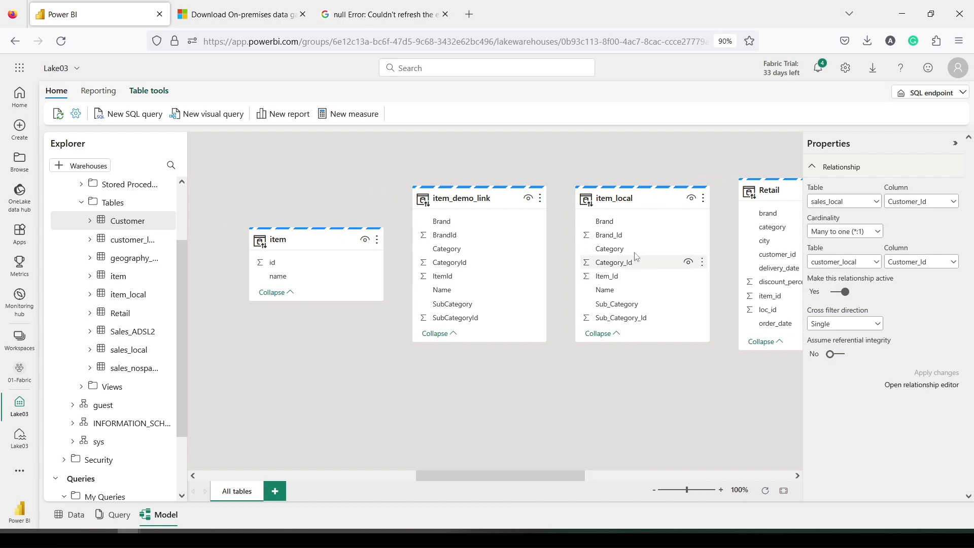
pyautogui.moveTo(634, 198); pyautogui.dragTo(135, 327)
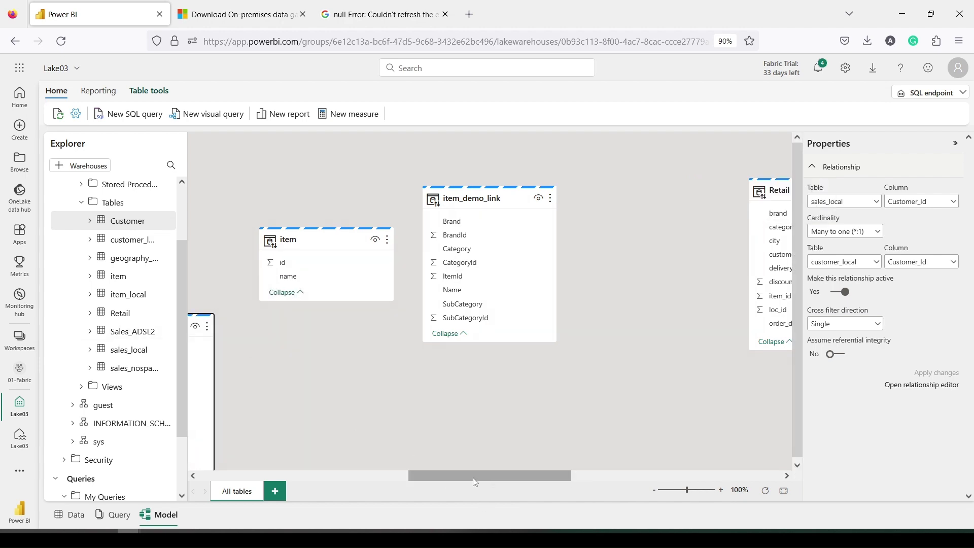
pyautogui.moveTo(473, 477)
pyautogui.mouseDown()
pyautogui.moveTo(357, 478)
pyautogui.moveTo(490, 474)
pyautogui.mouseUp()
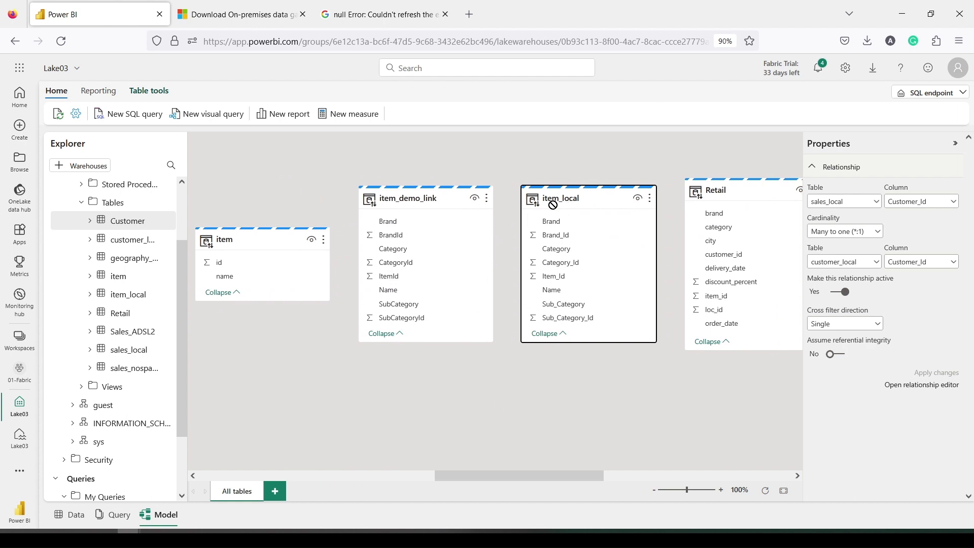
pyautogui.moveTo(553, 204); pyautogui.dragTo(193, 350)
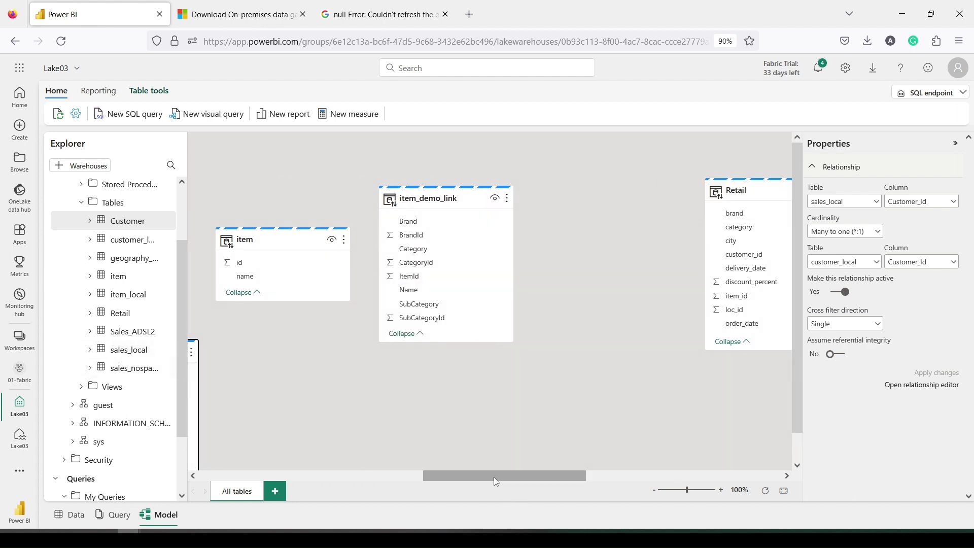
pyautogui.moveTo(496, 478); pyautogui.dragTo(334, 477)
pyautogui.moveTo(596, 355); pyautogui.dragTo(301, 343)
pyautogui.moveTo(341, 475); pyautogui.dragTo(280, 472)
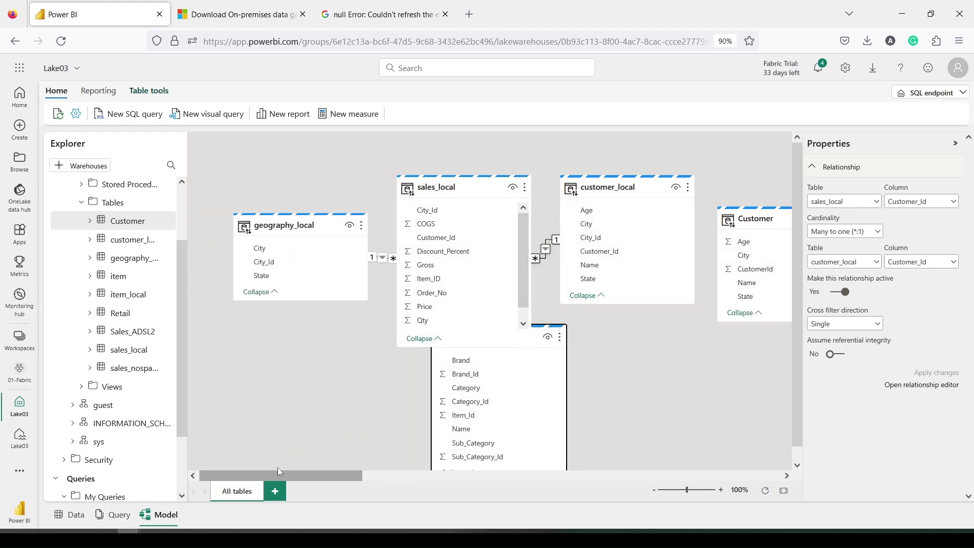
# Step: Space out sales_local and item_local, and create an active many-to-one relationship from Item_ID in sales_local to Item_Id in item_local
pyautogui.moveTo(454, 177); pyautogui.dragTo(418, 177)
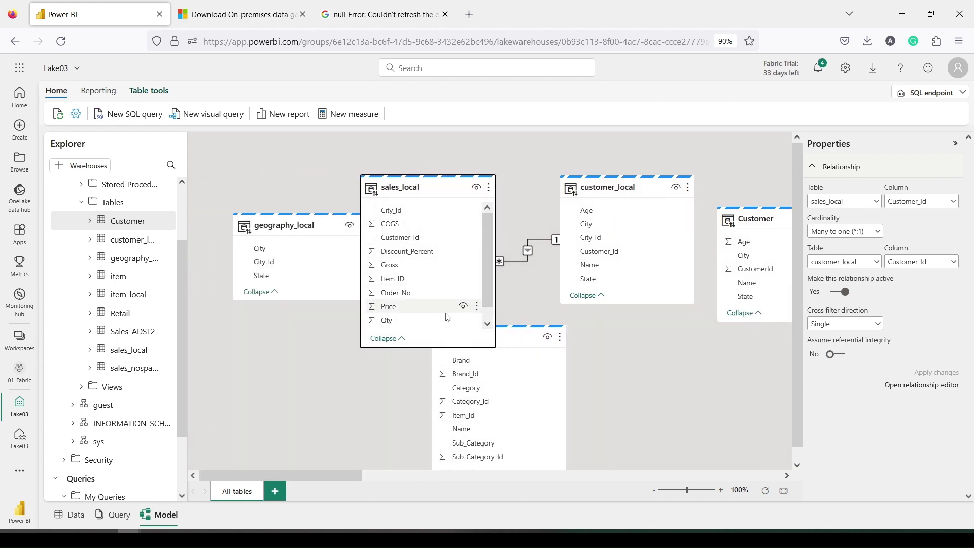
pyautogui.moveTo(521, 339); pyautogui.dragTo(638, 329)
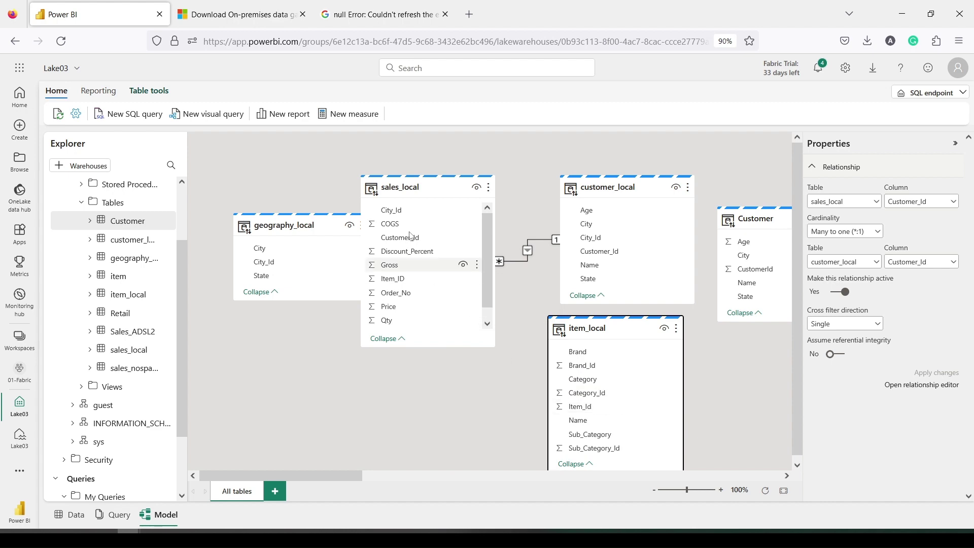
pyautogui.moveTo(396, 278); pyautogui.dragTo(588, 409)
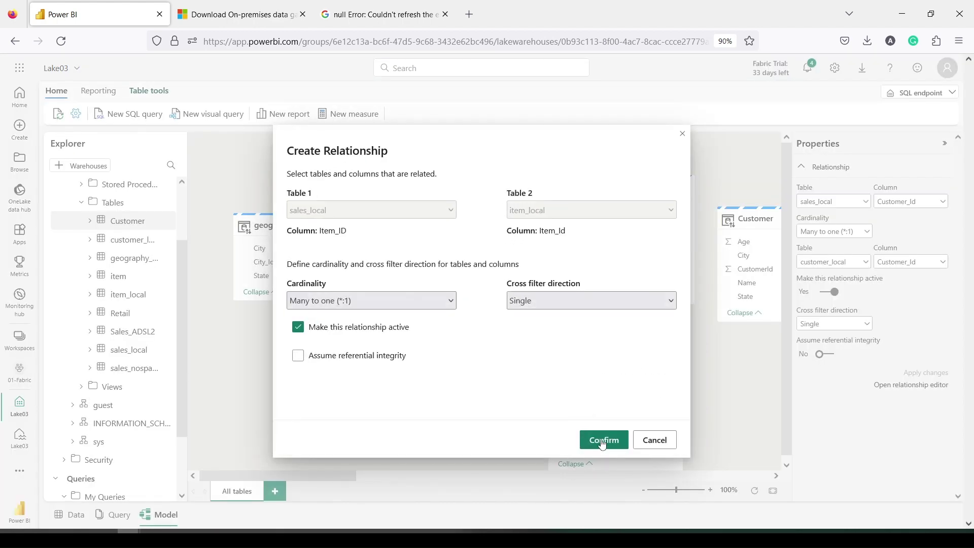
pyautogui.click(603, 441)
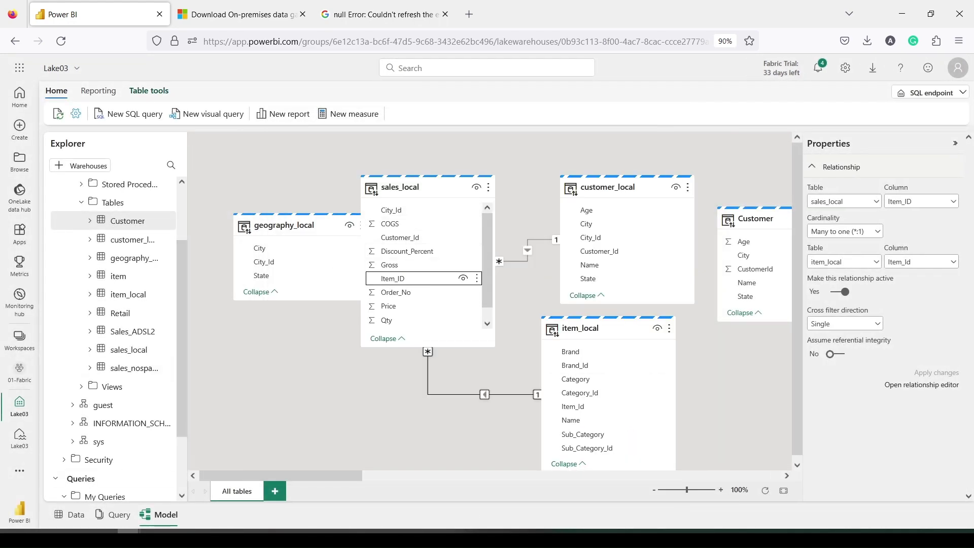
# Step: Add a new measure to the sales_local table
pyautogui.click(112, 354)
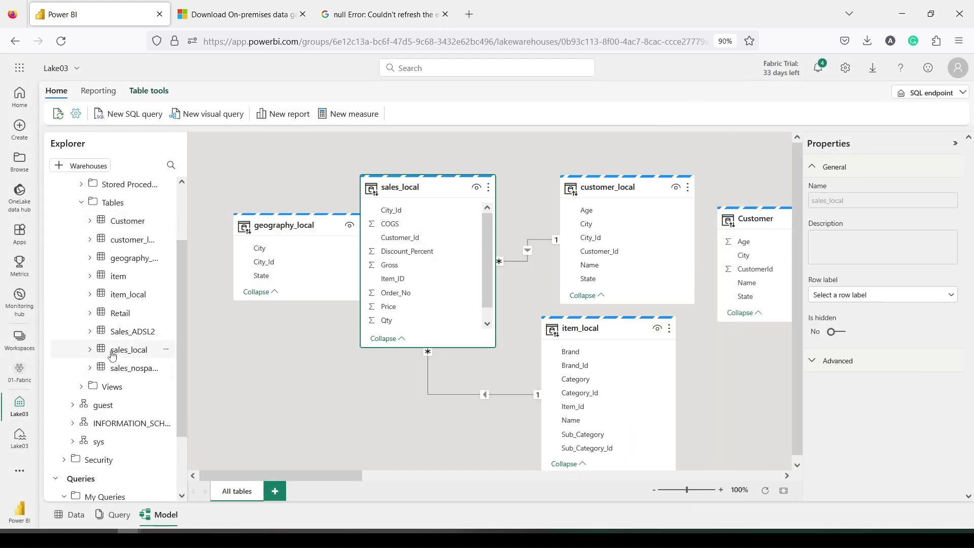
pyautogui.click(108, 358)
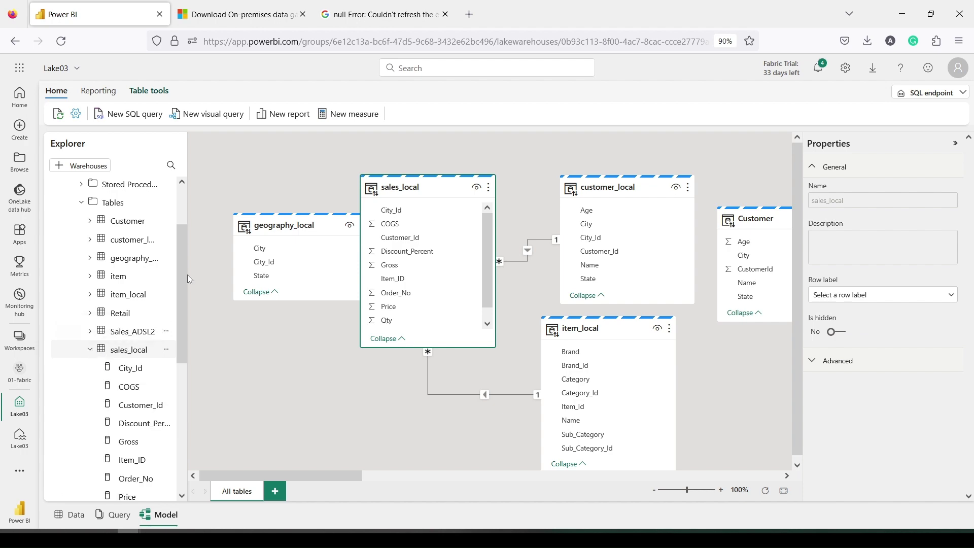
pyautogui.click(366, 115)
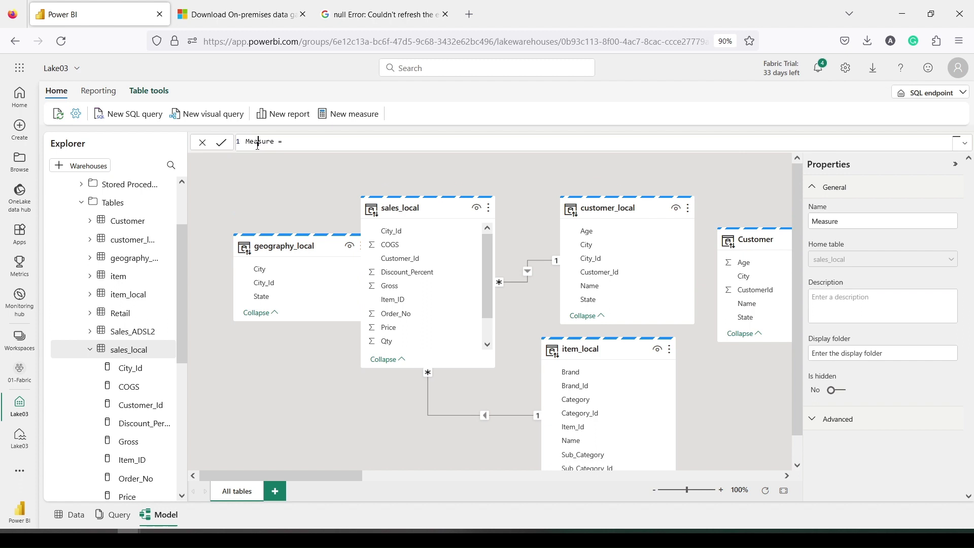
pyautogui.doubleClick(258, 143)
pyautogui.write('gross = sum')
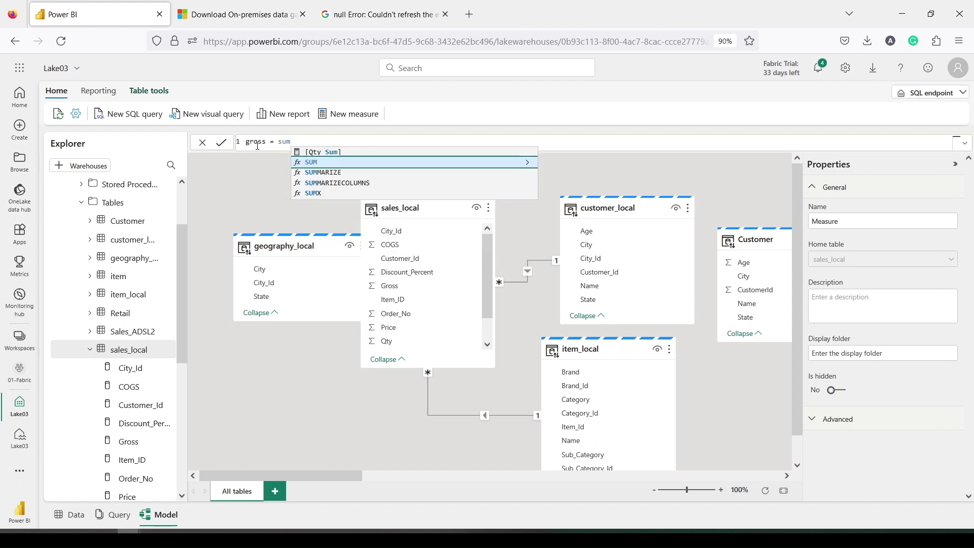
pyautogui.write('(gro')
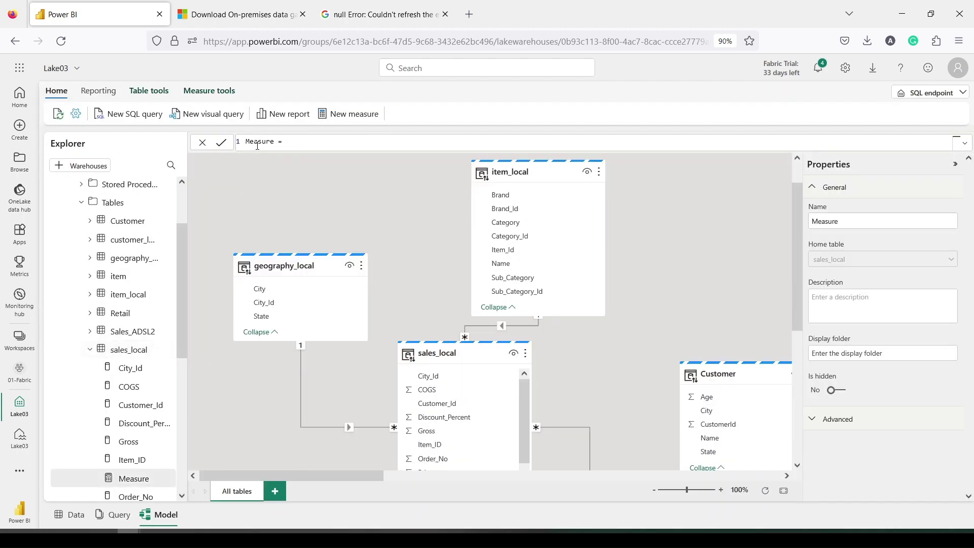
# Step: Define the new measure as gross m = sum(sales_local[Gross]) and locate it among the sales_local fields
pyautogui.doubleClick(257, 142)
pyautogui.write('gross m = s')
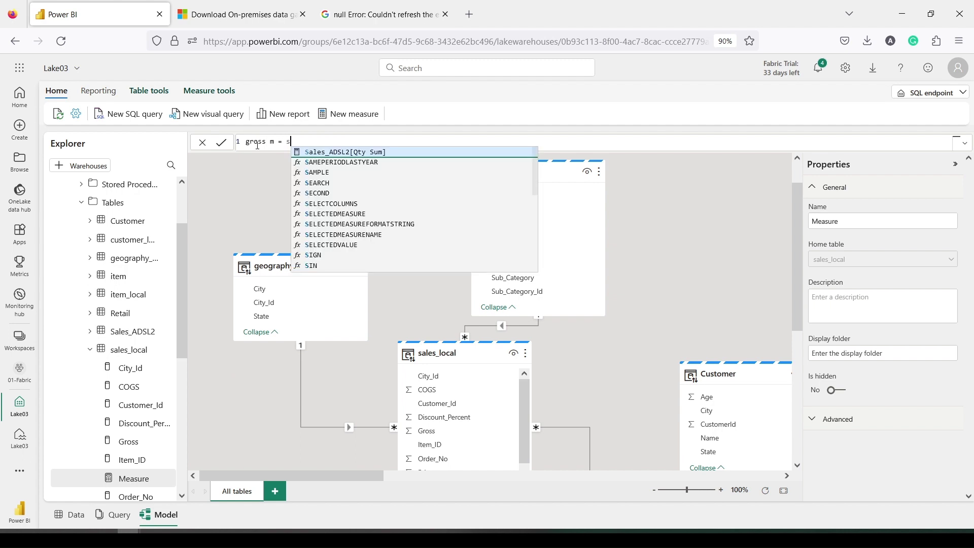
pyautogui.write('um(gro')
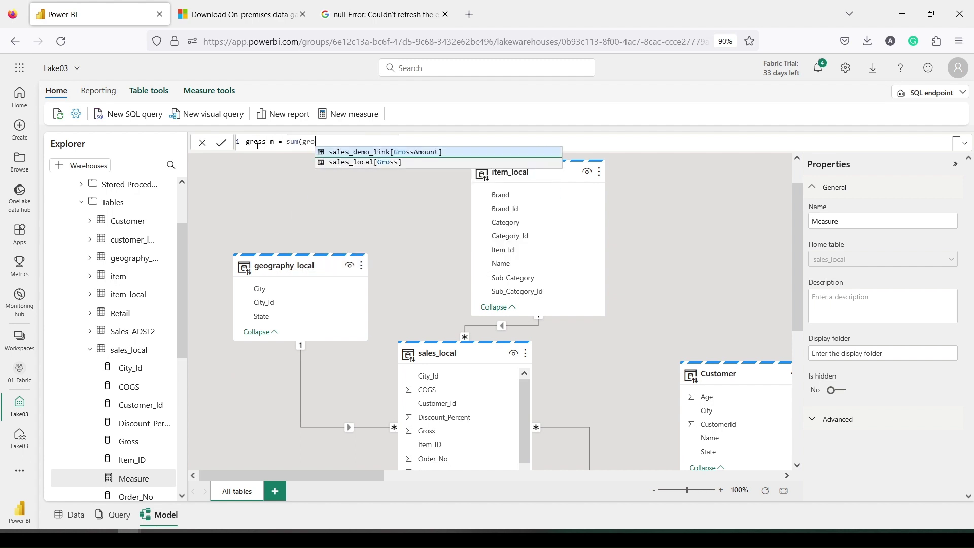
pyautogui.click(345, 163)
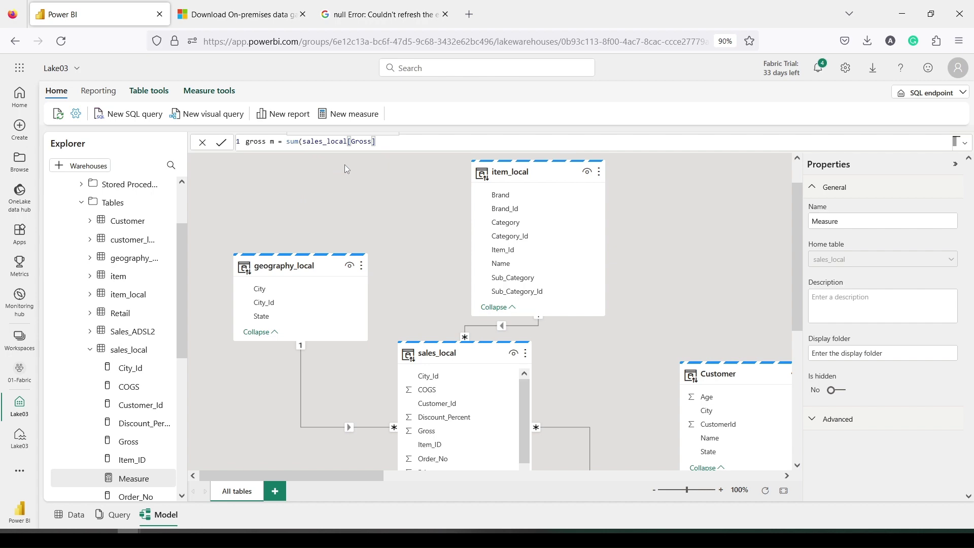
pyautogui.write(')')
pyautogui.press('Return')
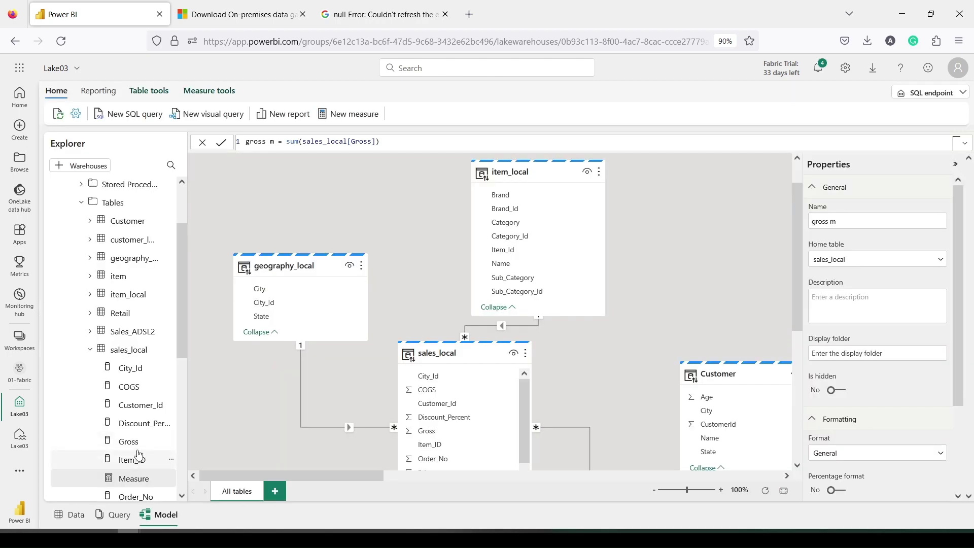
pyautogui.click(136, 460)
pyautogui.click(134, 477)
pyautogui.scroll(-3, 144, 436)
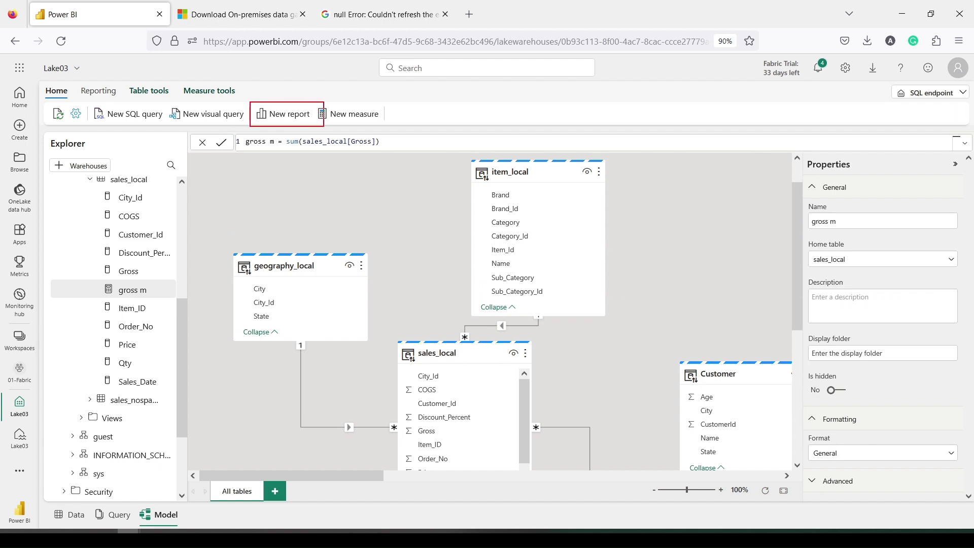
# Step: Create a new report with a table visual showing Brand from item_local and the gross m measure from sales_local
pyautogui.click(290, 115)
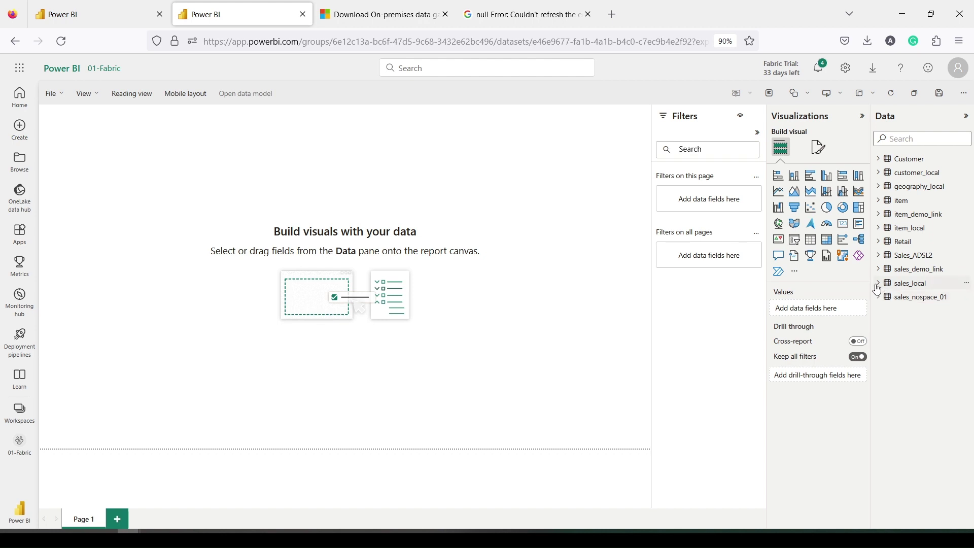
pyautogui.click(886, 229)
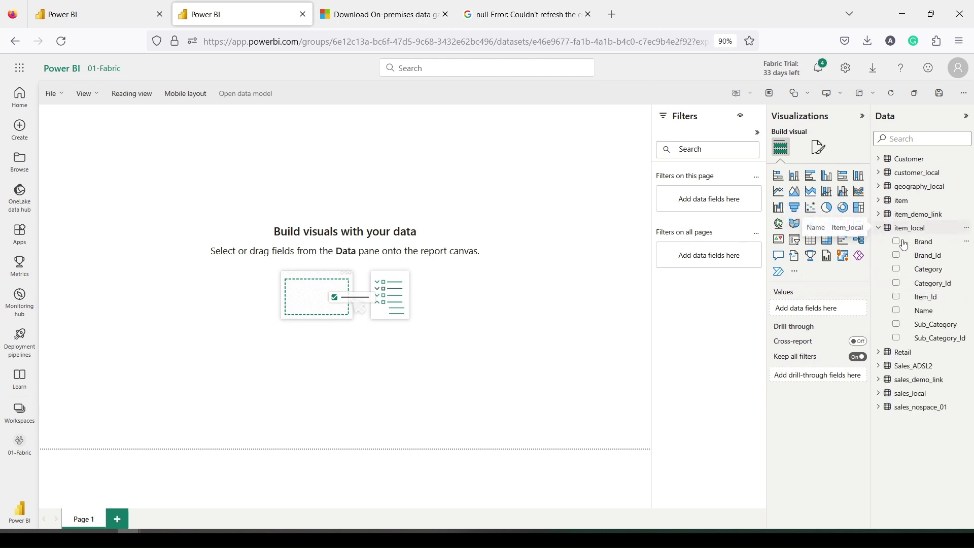
pyautogui.moveTo(905, 245); pyautogui.dragTo(211, 235)
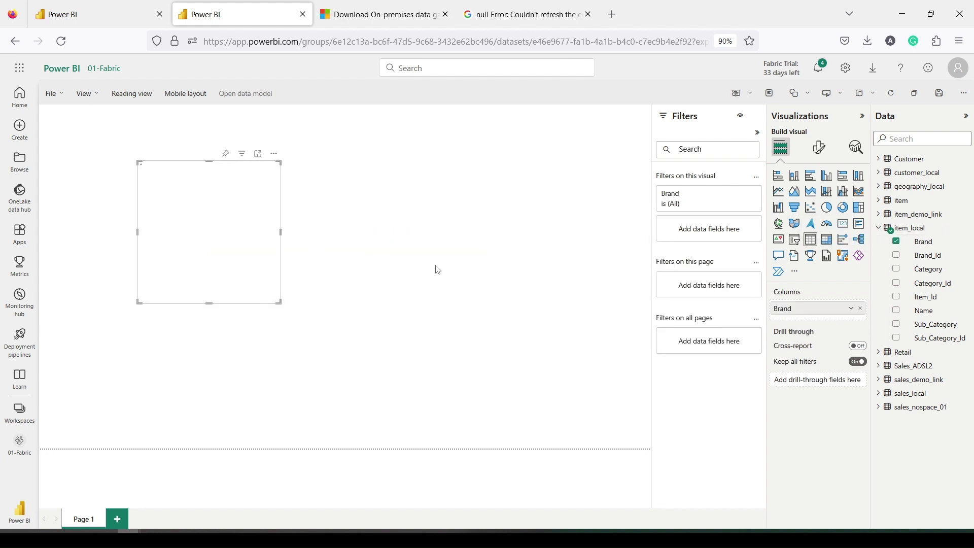
pyautogui.click(881, 395)
pyautogui.scroll(-1, 891, 325)
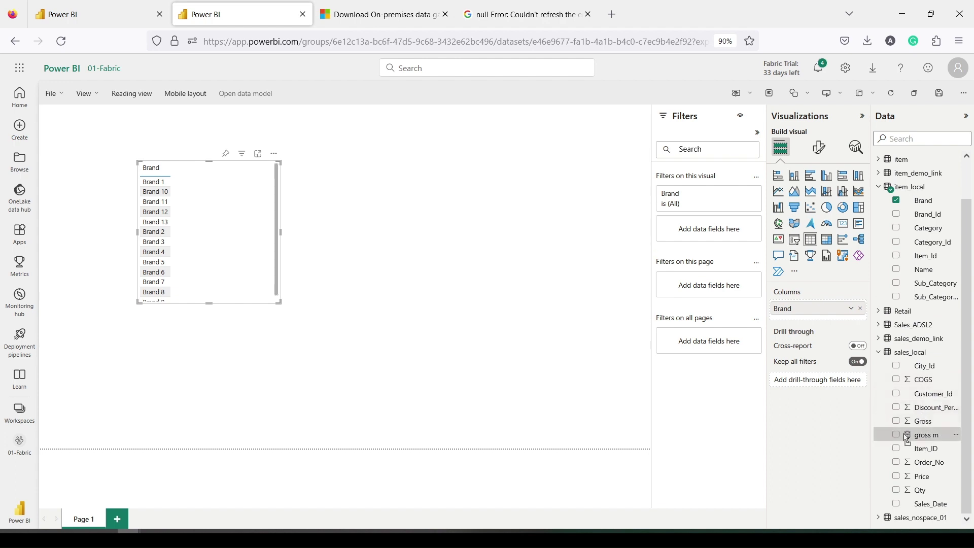
pyautogui.moveTo(908, 440); pyautogui.dragTo(230, 227)
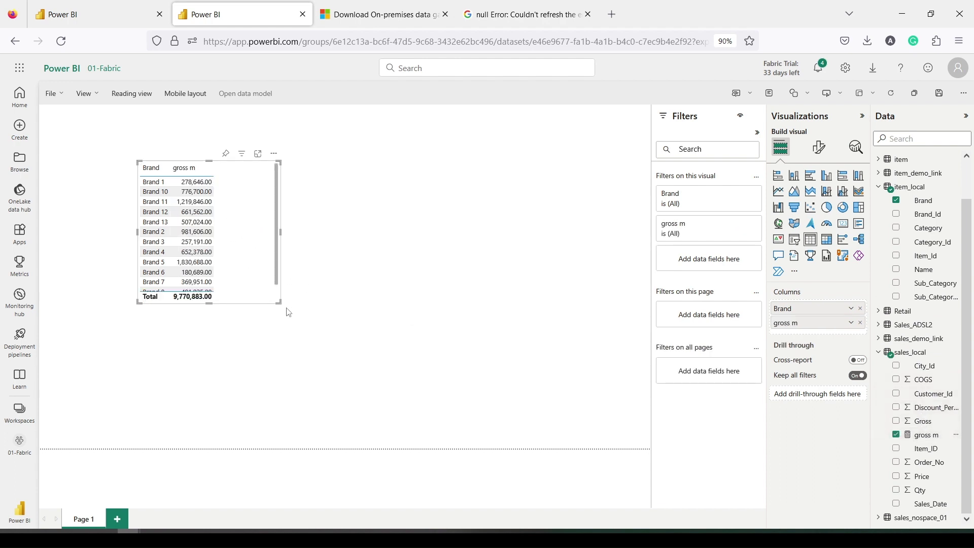
# Step: Enlarge the table visual and add the Gross, COGS and Qty fields from sales_local as columns
pyautogui.moveTo(278, 302); pyautogui.dragTo(385, 378)
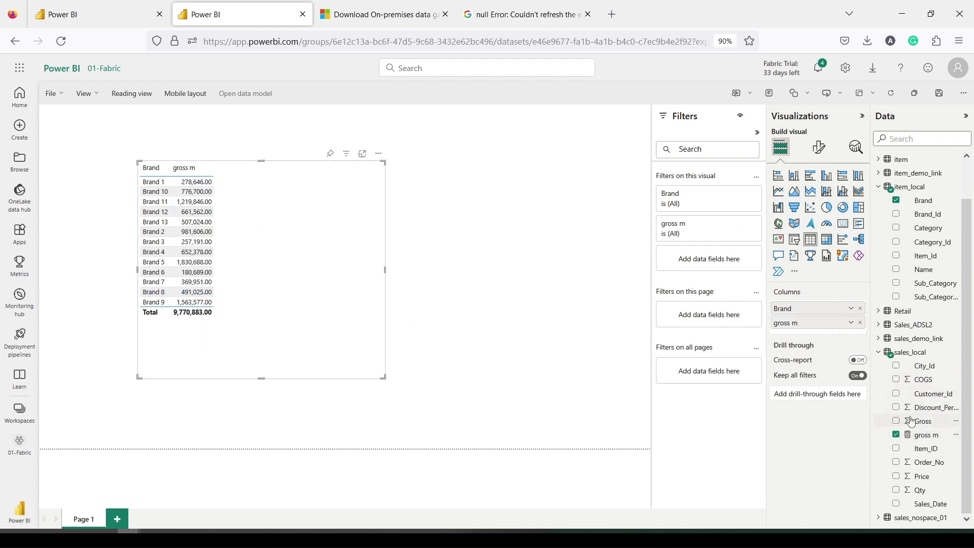
pyautogui.moveTo(912, 422); pyautogui.dragTo(263, 194)
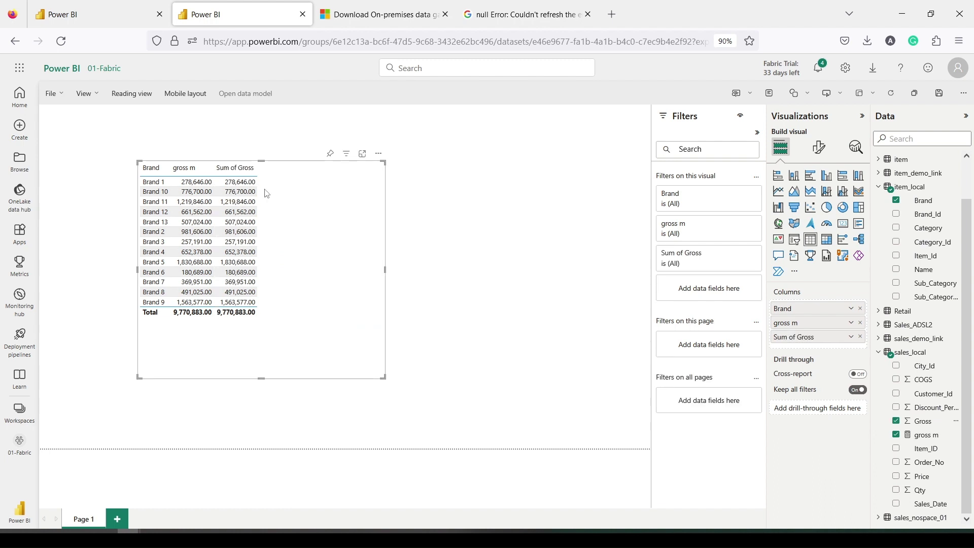
pyautogui.moveTo(925, 384); pyautogui.dragTo(287, 214)
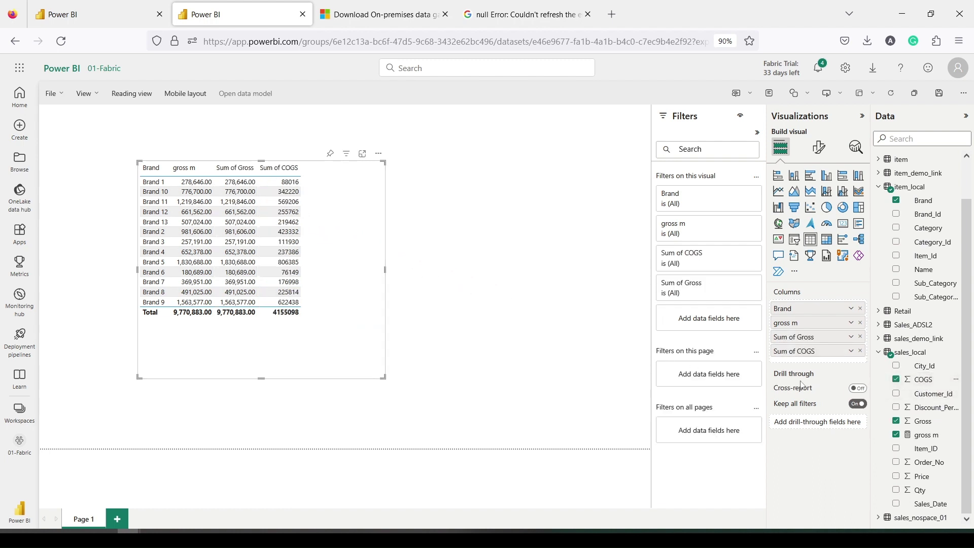
pyautogui.moveTo(924, 476); pyautogui.dragTo(344, 247)
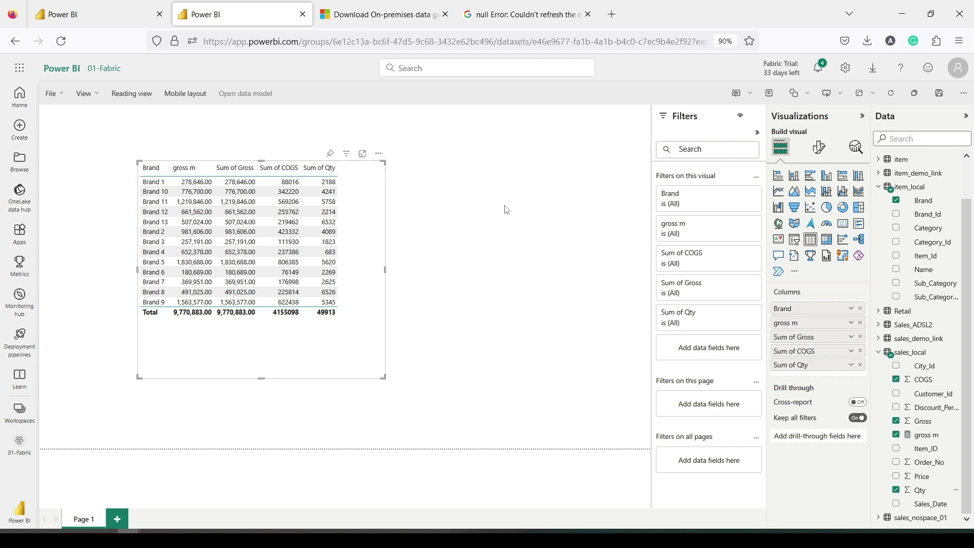
# Step: Save the report as Local 01 in the 01-Fabric workspace
pyautogui.click(940, 94)
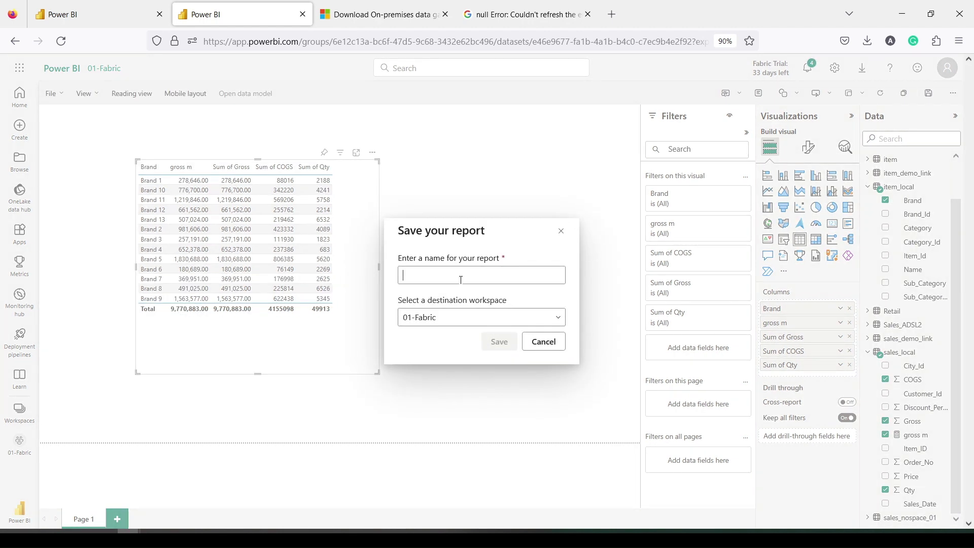
pyautogui.write('Local')
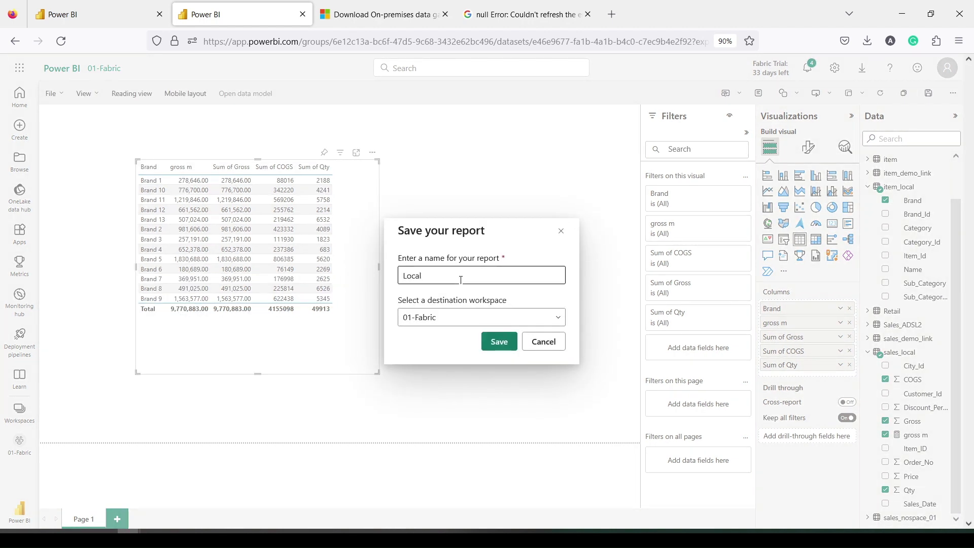
pyautogui.write(' 01')
pyautogui.click(499, 342)
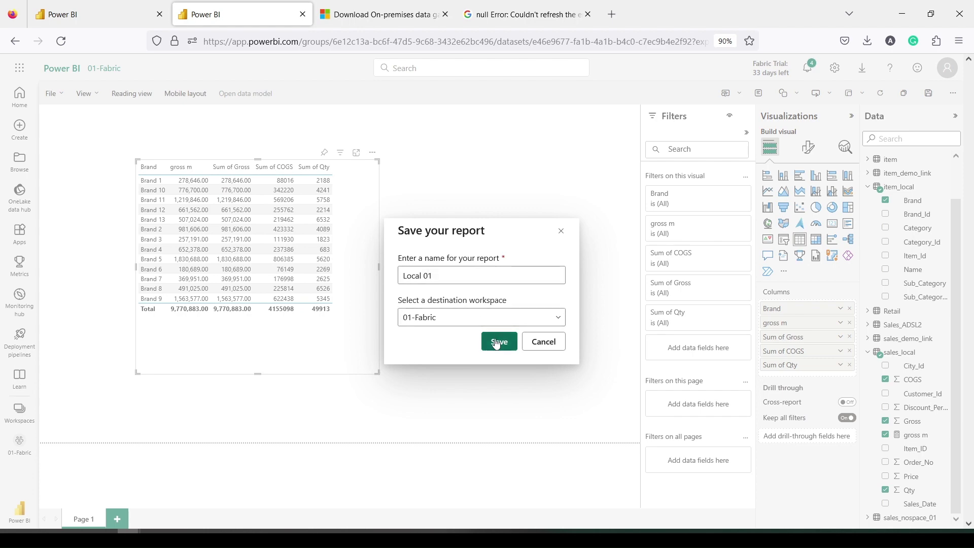